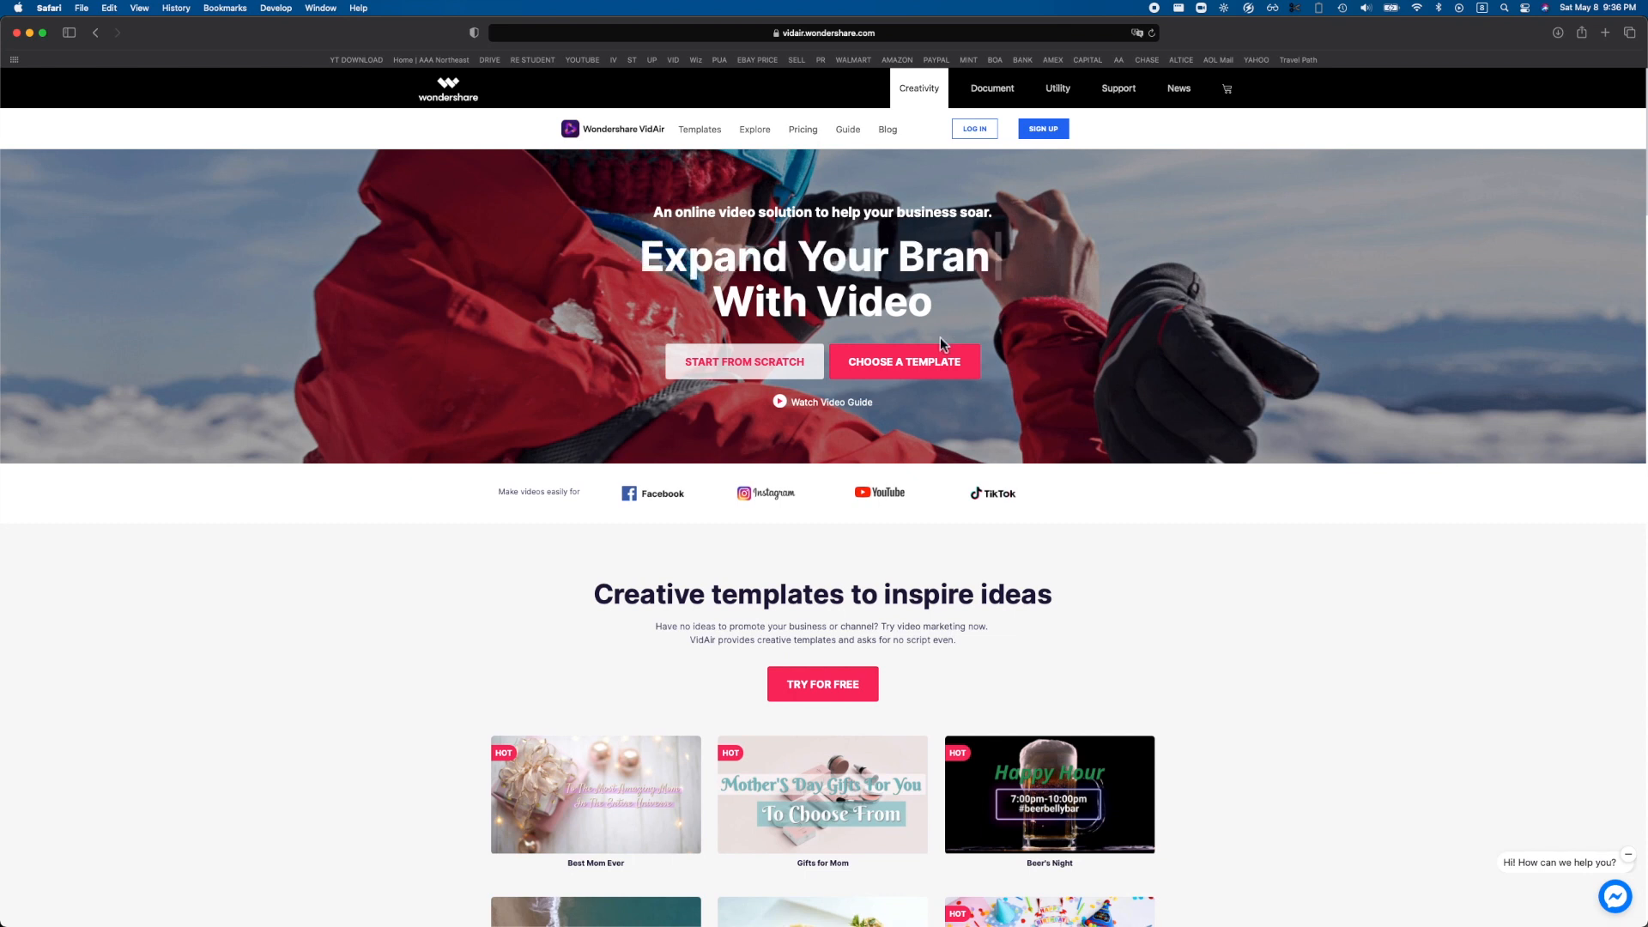
Look through the VidAir home page's template samples, feature sections and user reviews down to the footer.
scroll(927, 356, down, 5)
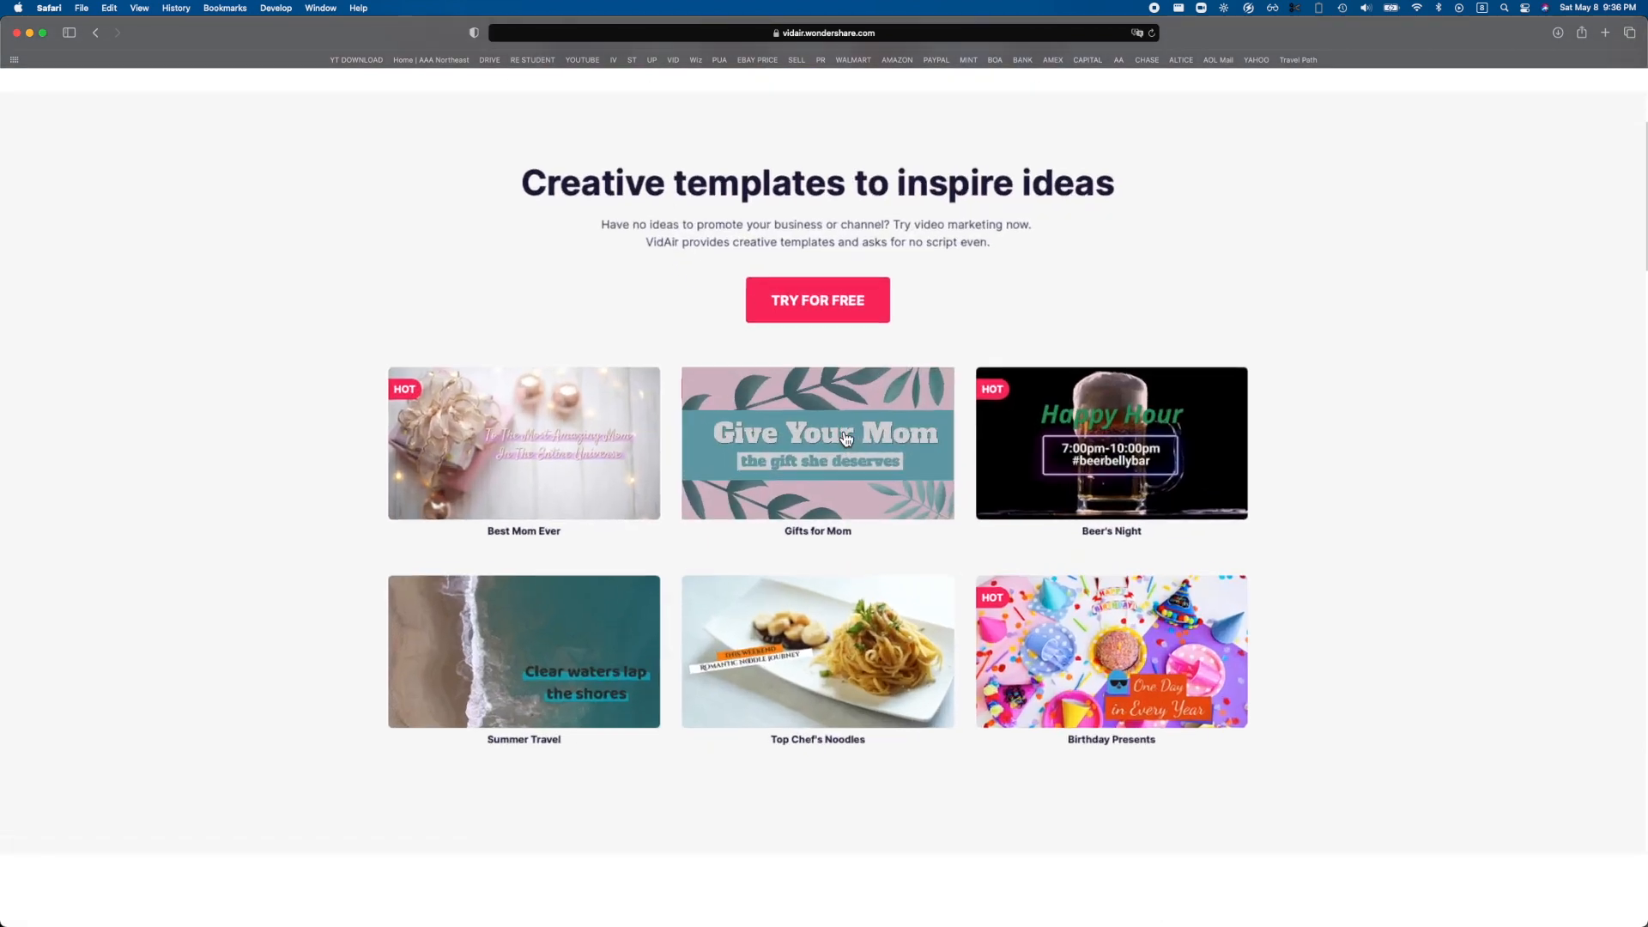
scroll(846, 439, down, 8)
scroll(1114, 403, down, 15)
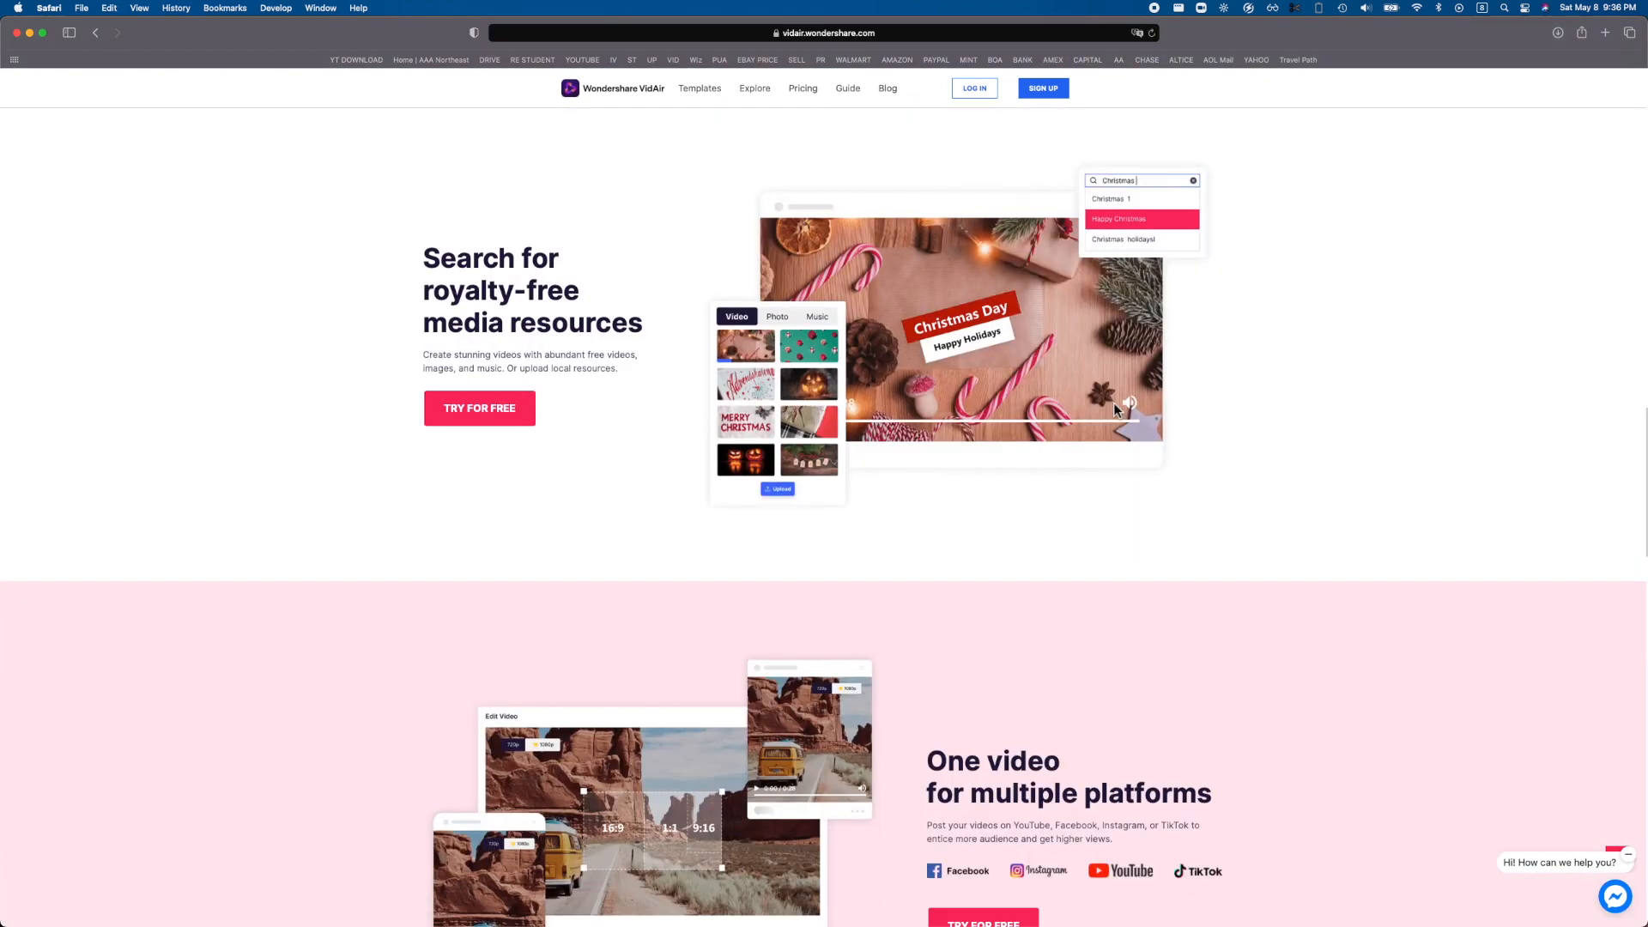
scroll(1115, 405, down, 13)
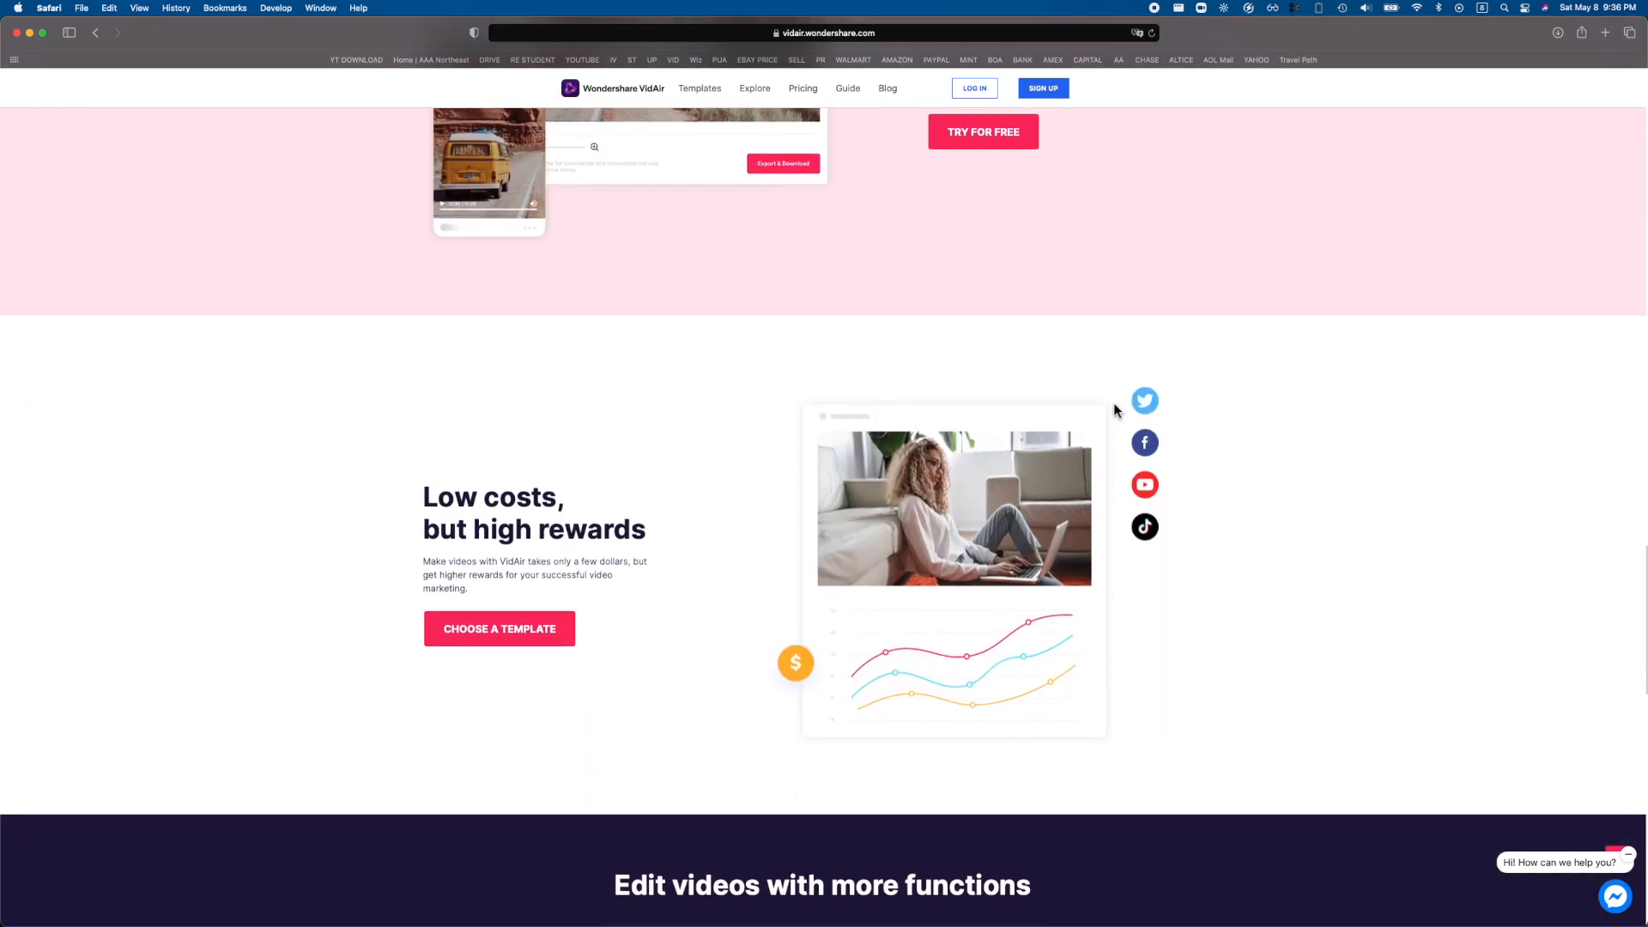
scroll(786, 578, up, 5)
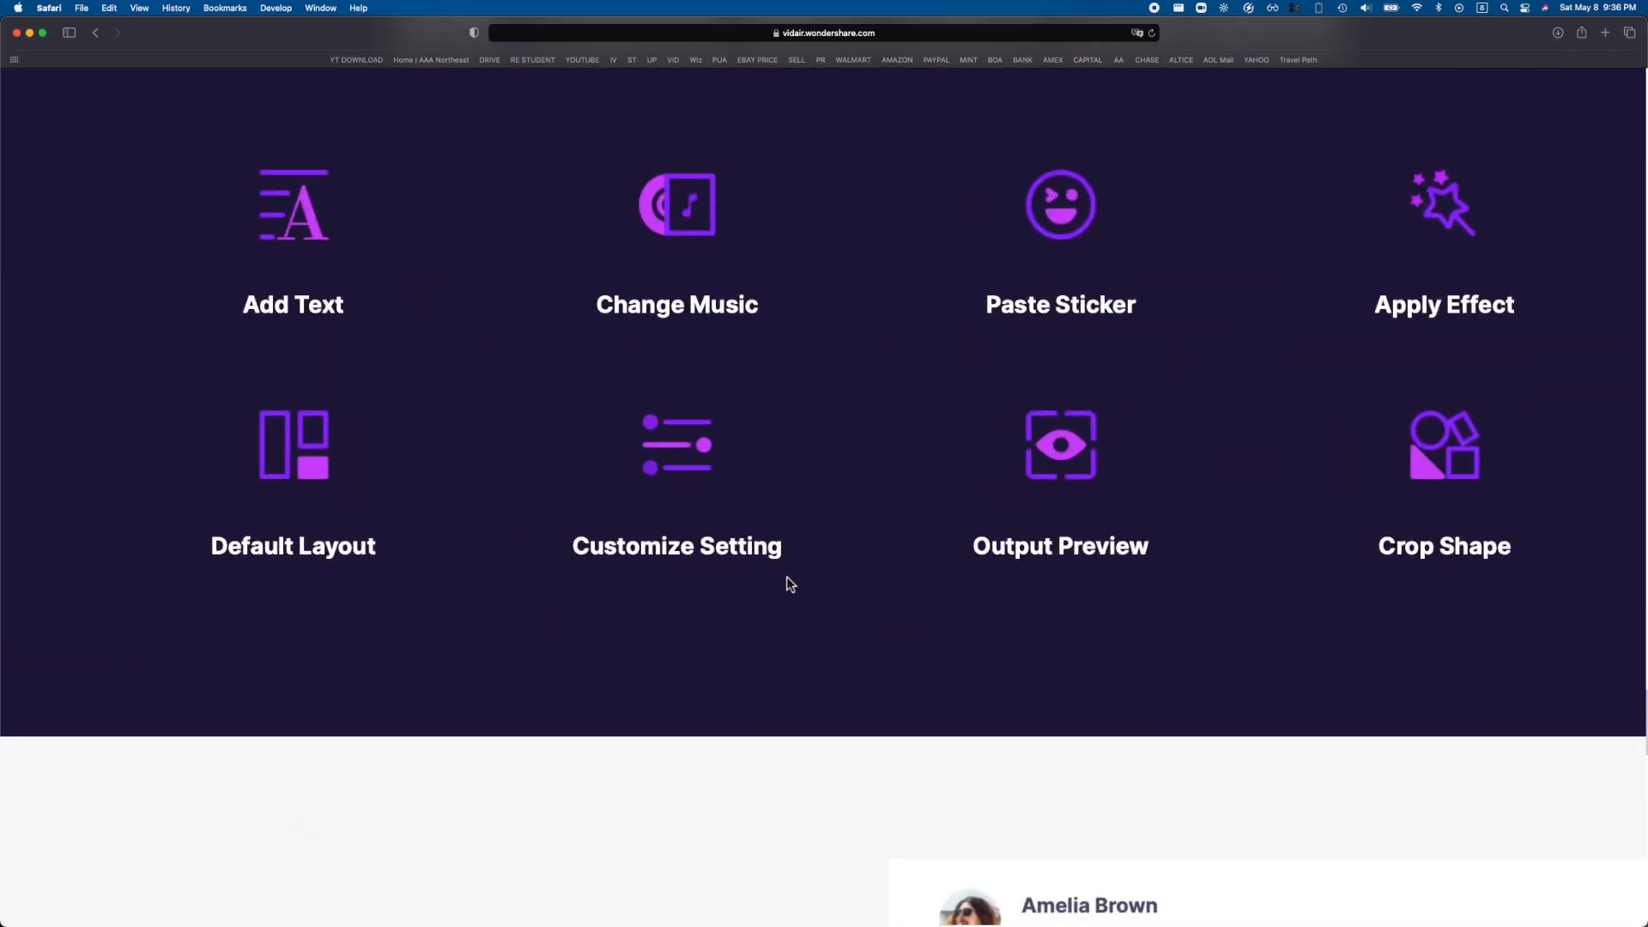
scroll(786, 578, up, 2)
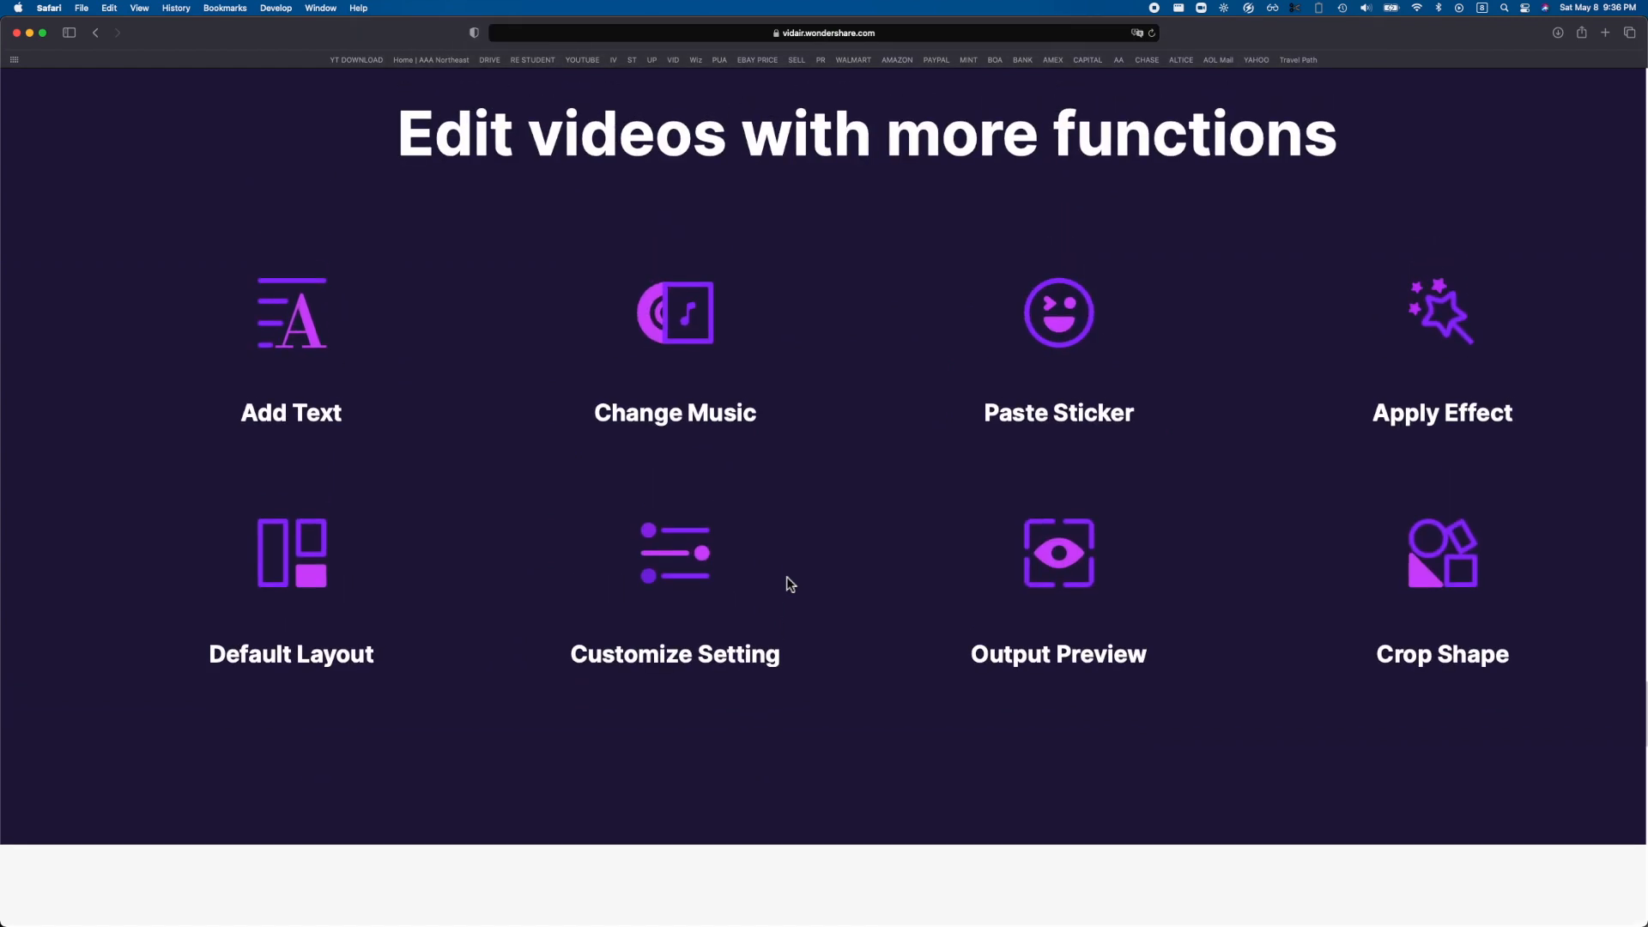
scroll(787, 578, down, 5)
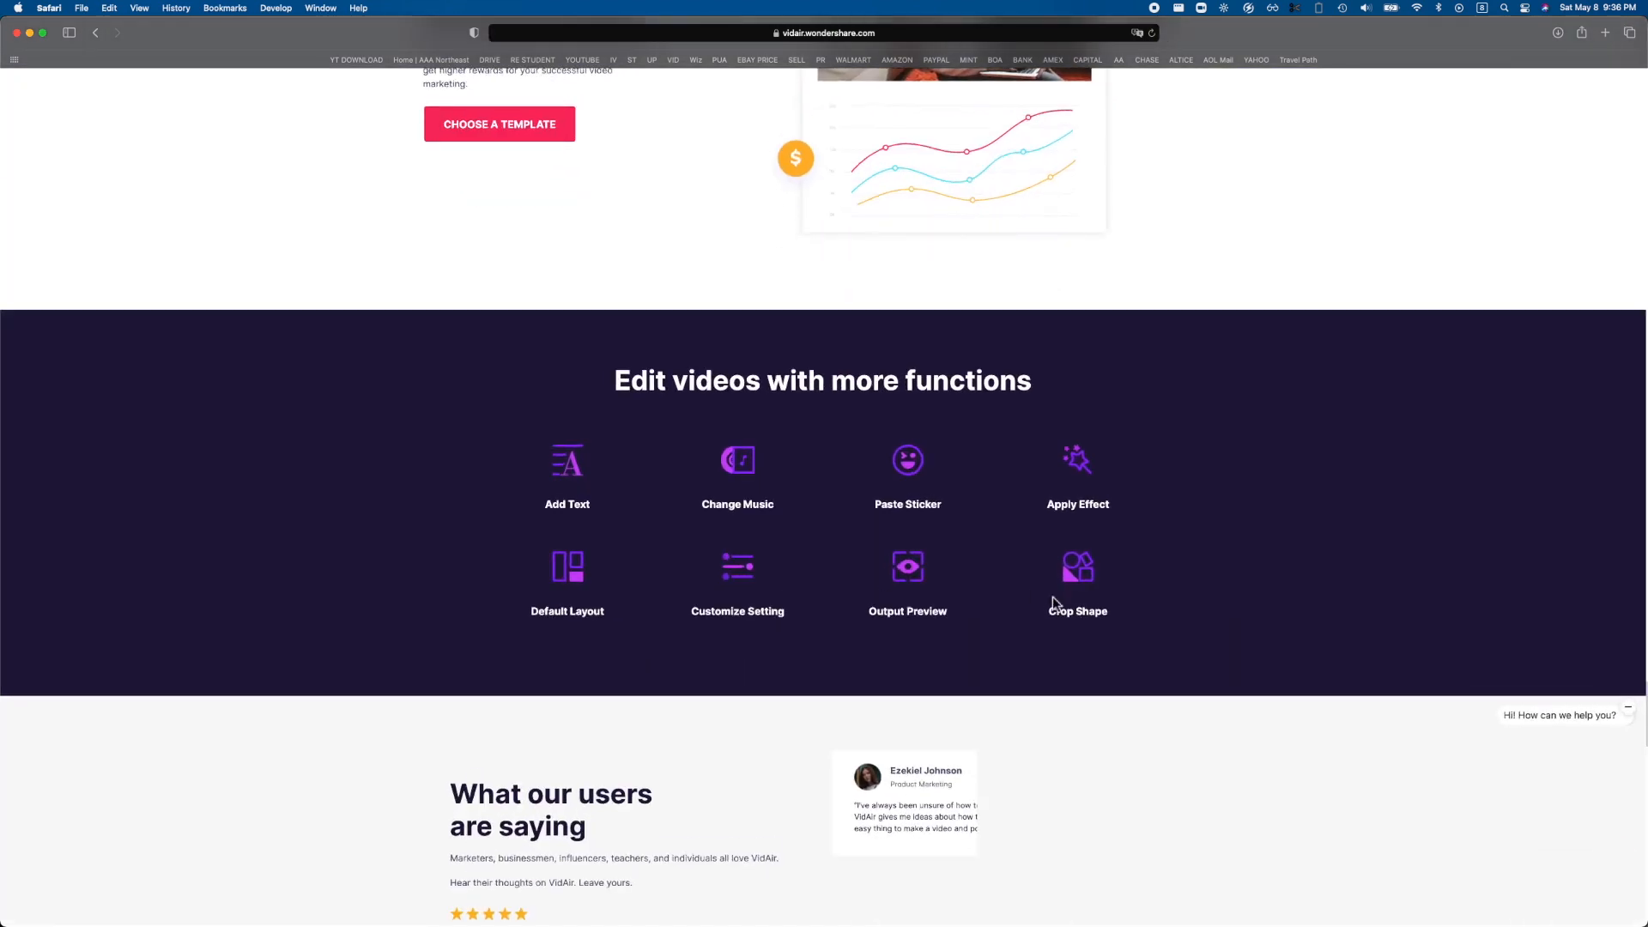
scroll(1053, 599, down, 3)
scroll(759, 518, down, 10)
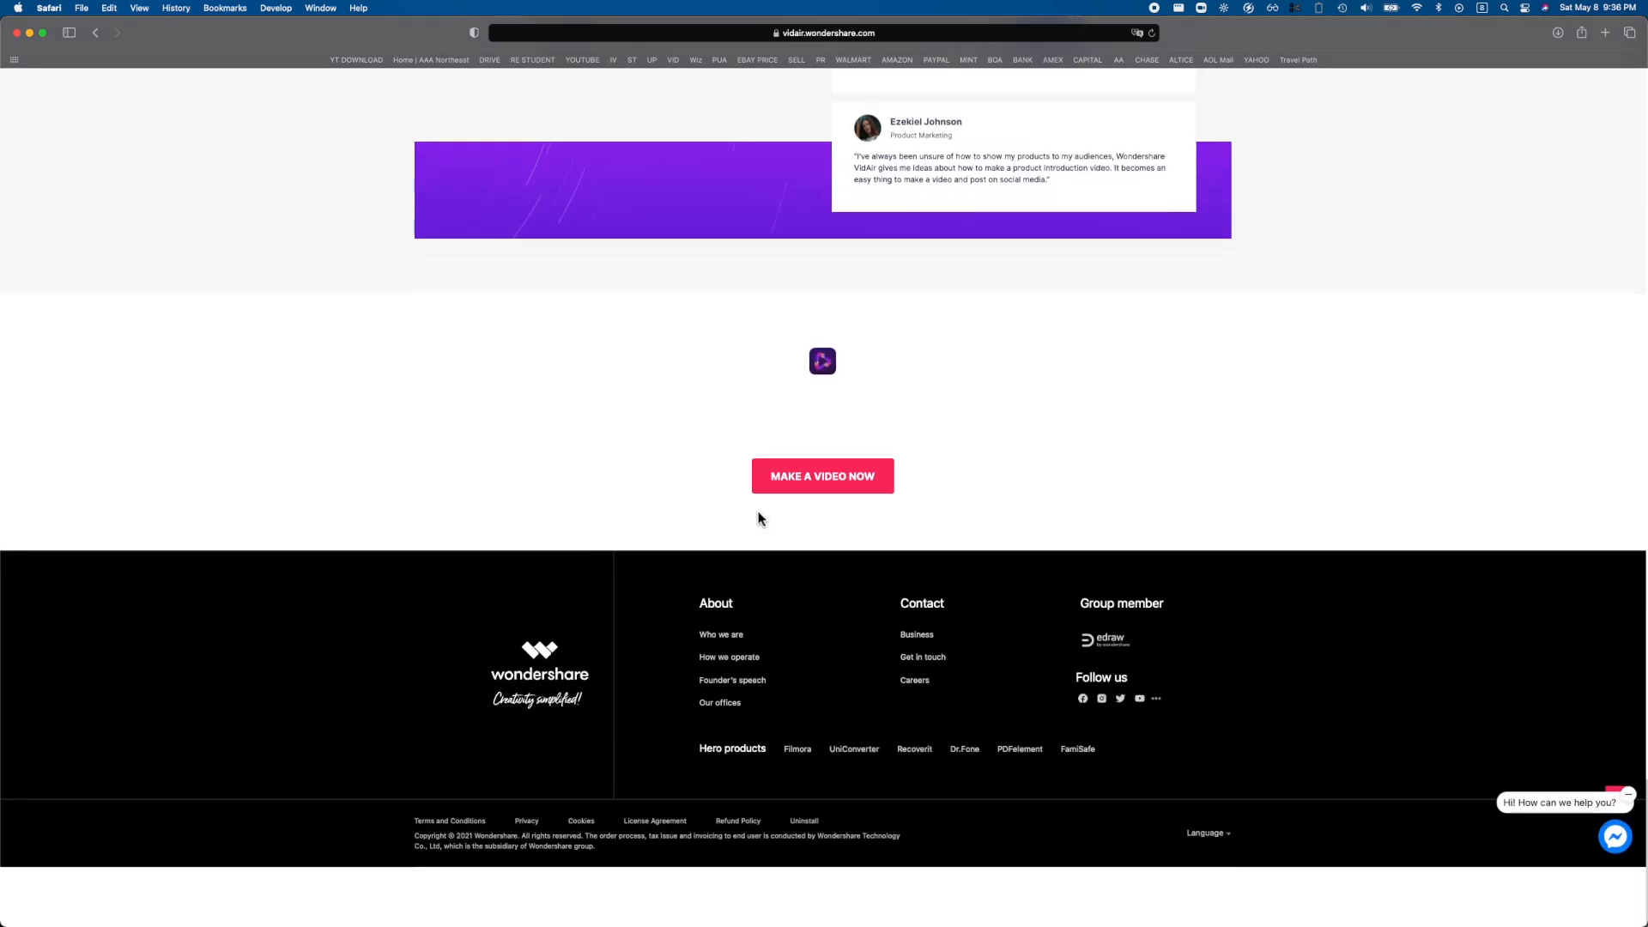
scroll(931, 435, up, 15)
scroll(933, 436, up, 8)
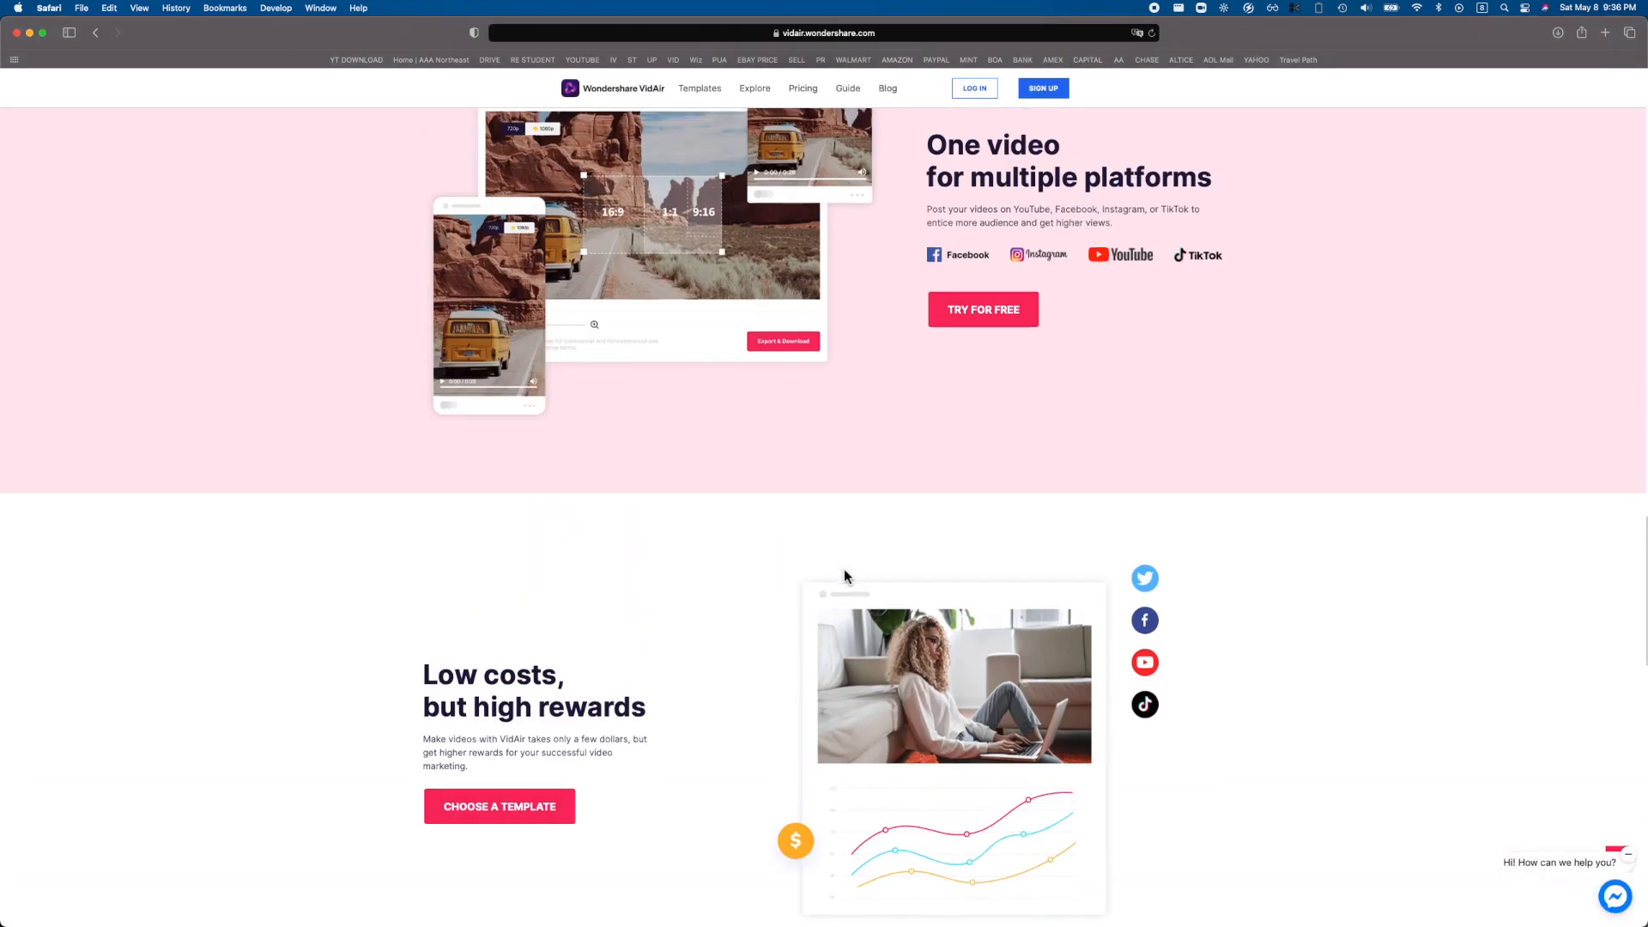
Open the video template gallery and browse the templates across all categories.
click(542, 843)
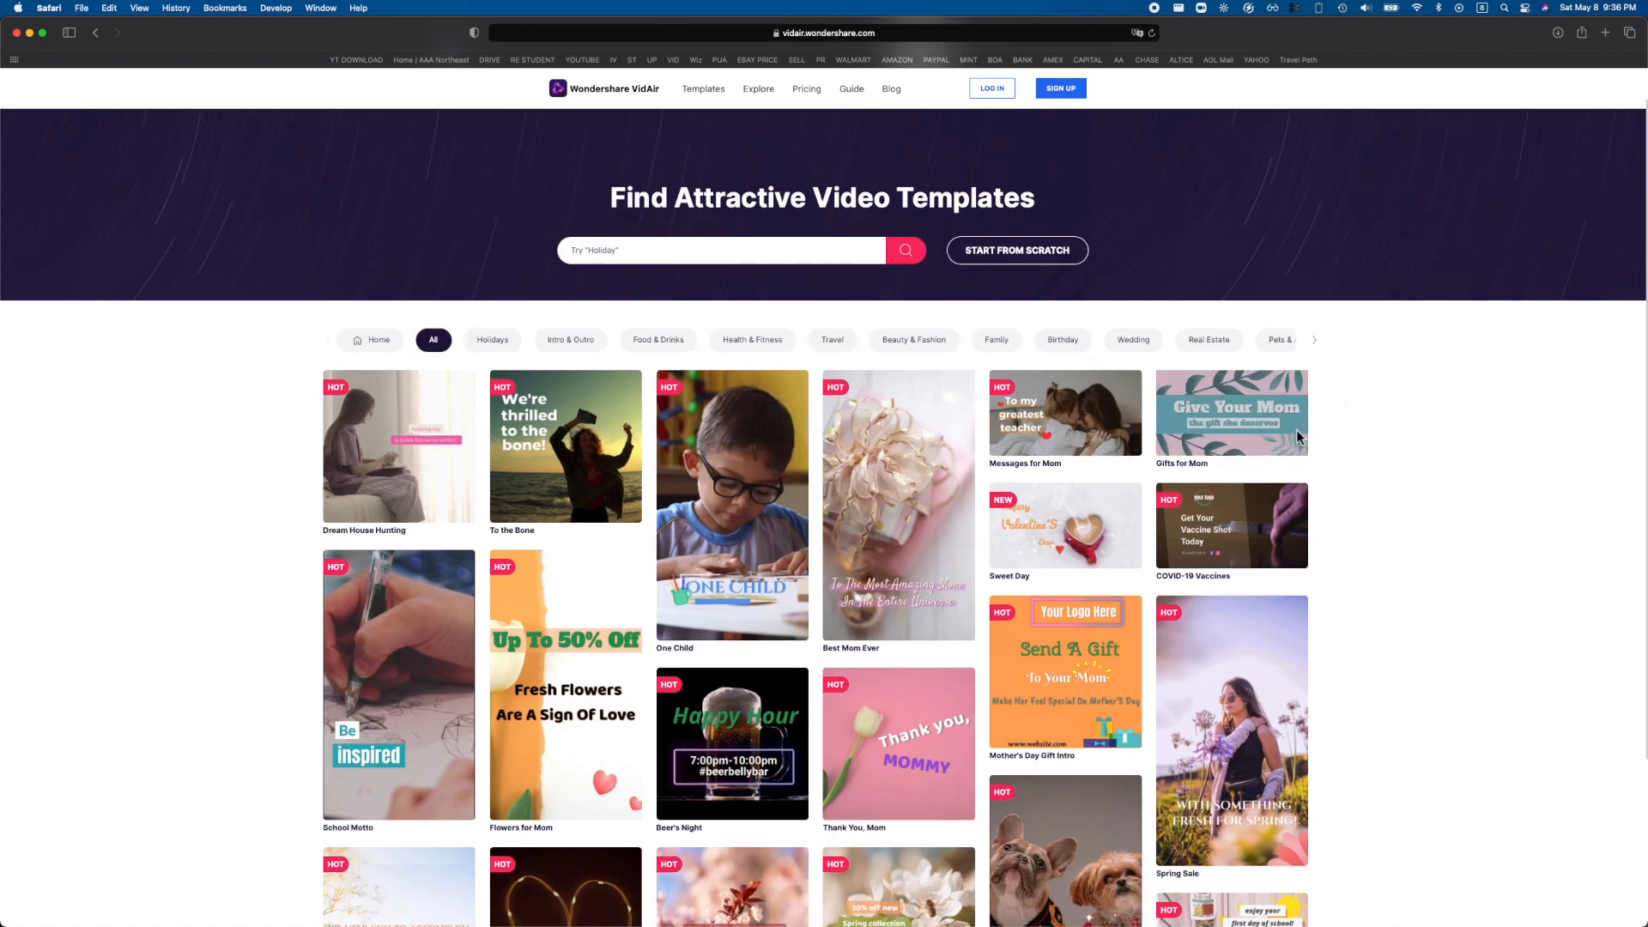
click(716, 246)
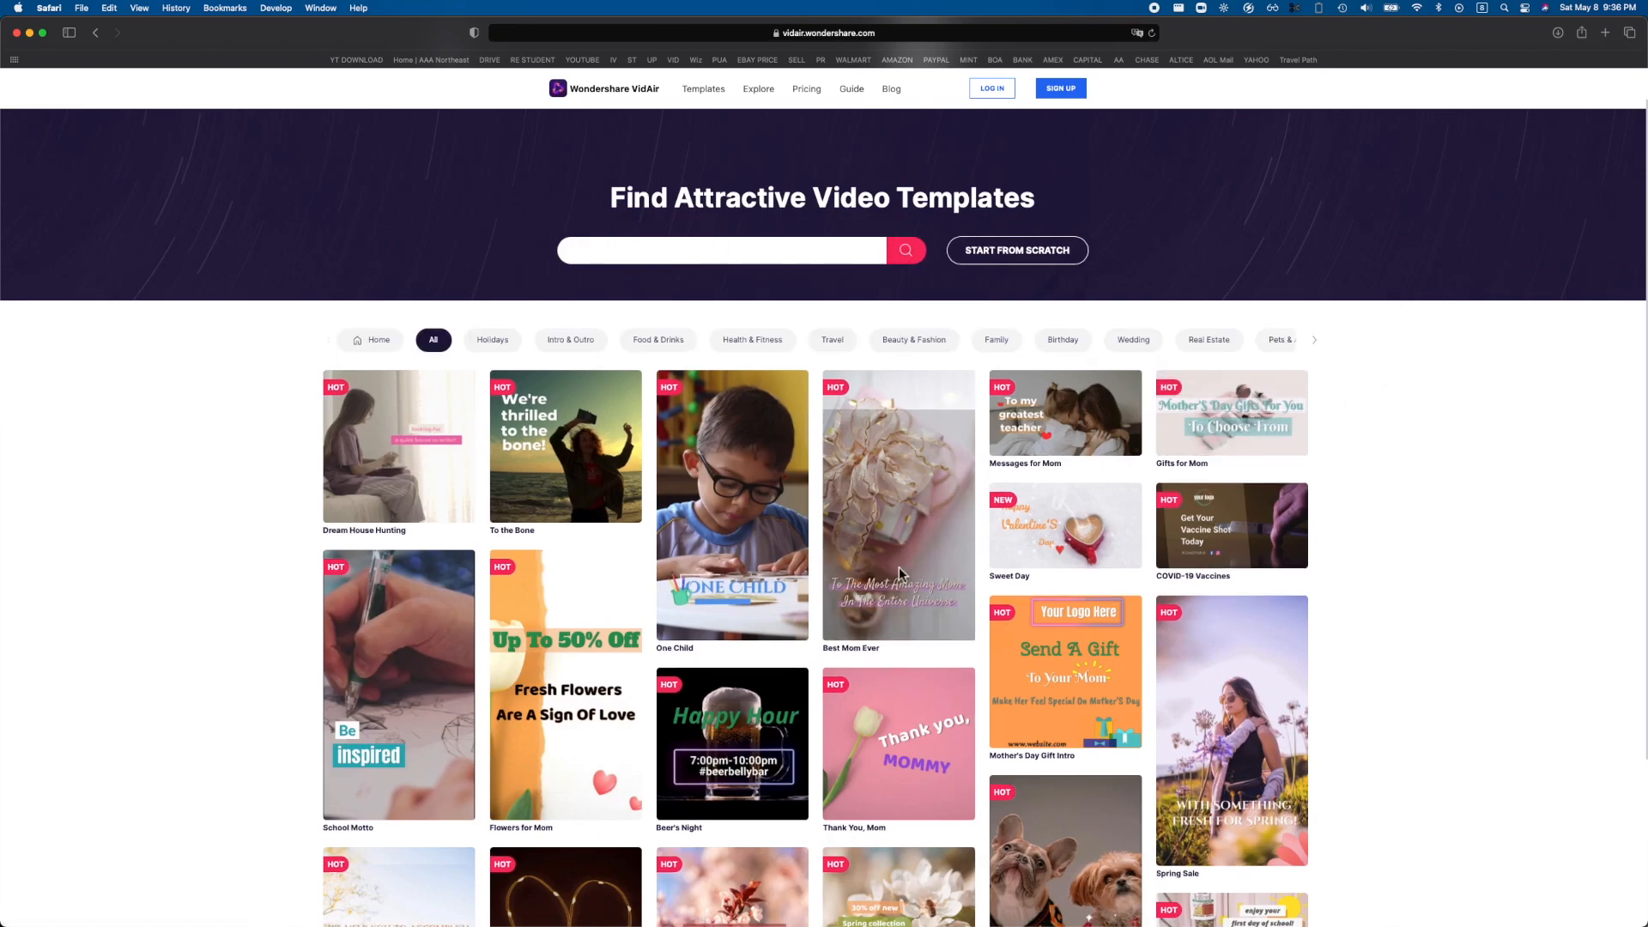
scroll(899, 566, down, 3)
scroll(740, 784, down, 5)
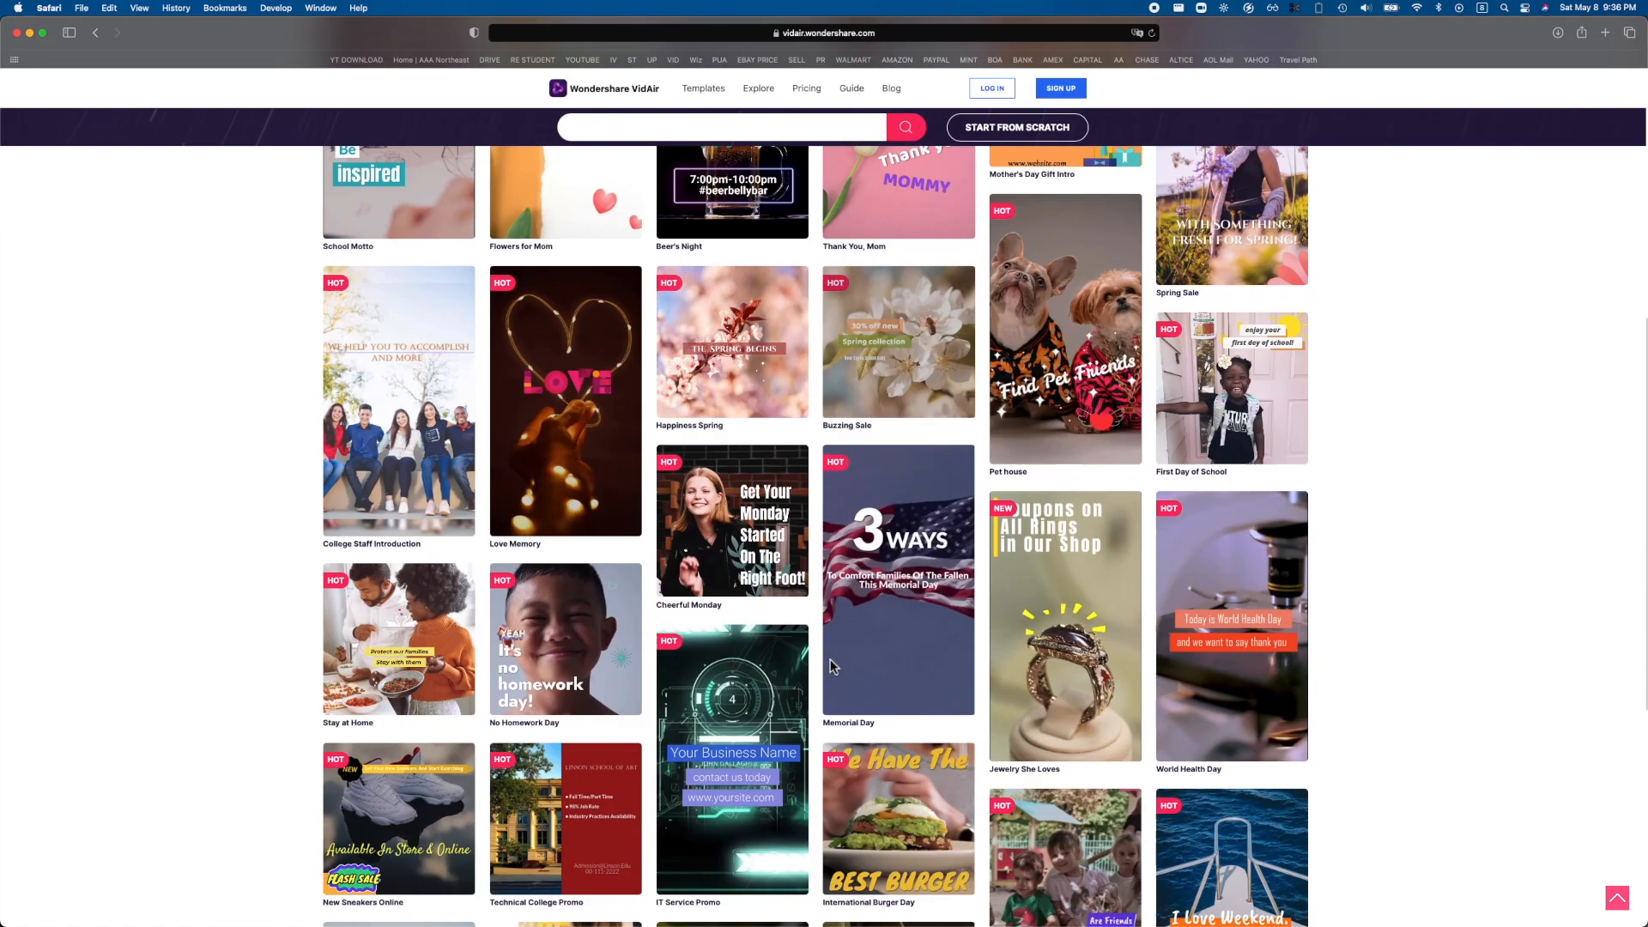
scroll(831, 666, down, 5)
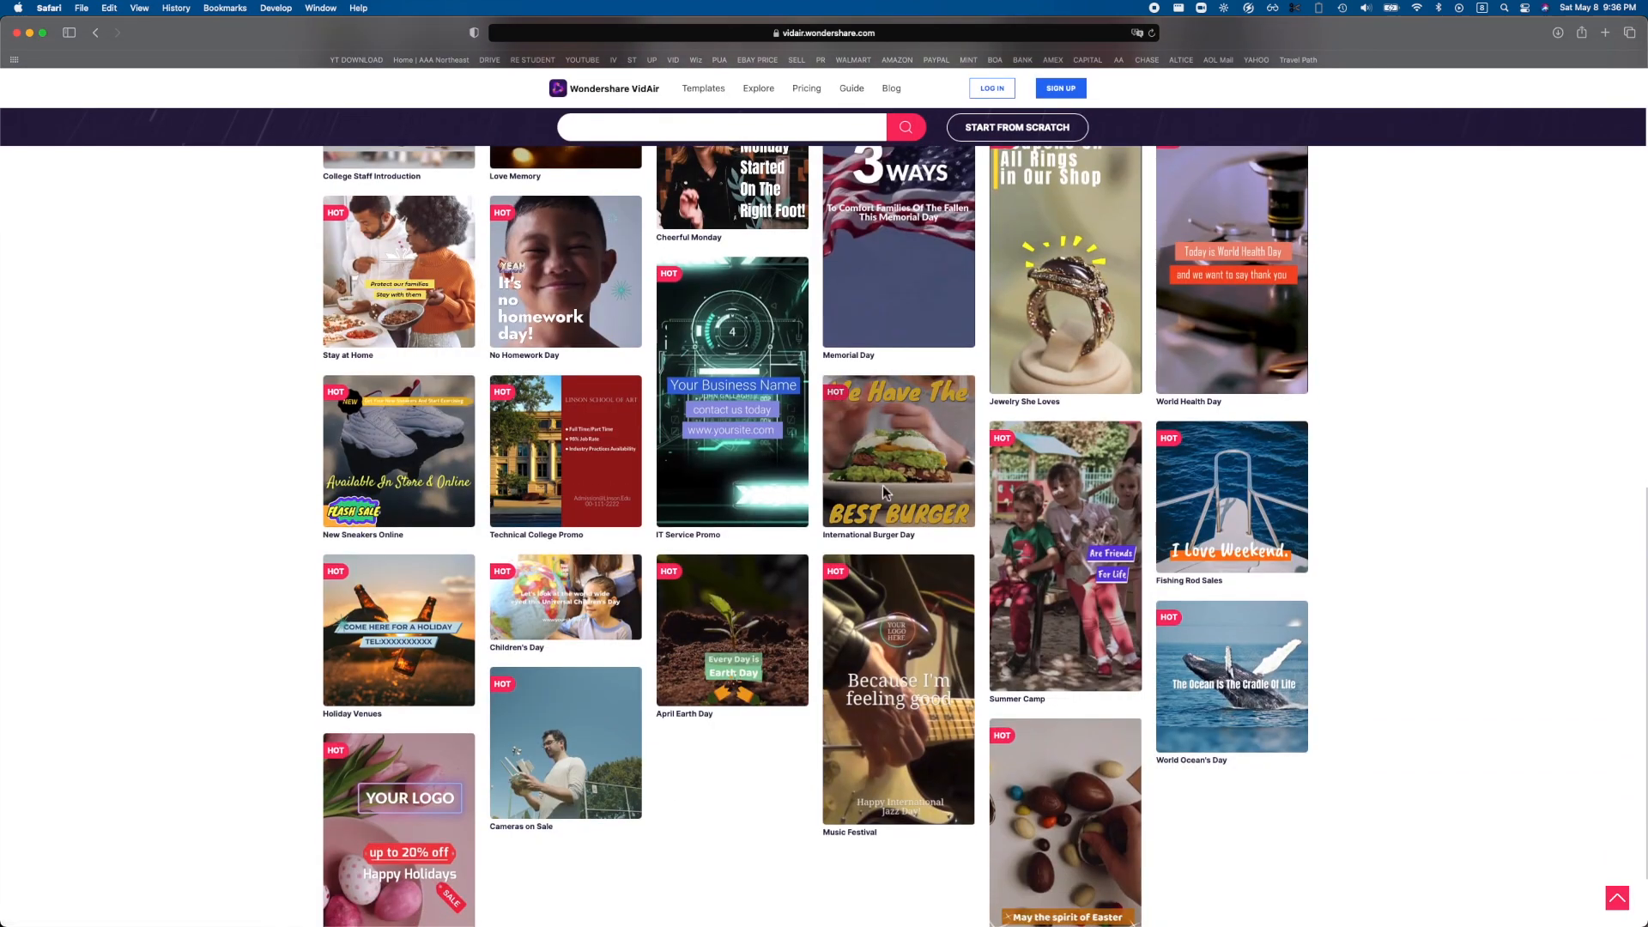
scroll(882, 486, up, 10)
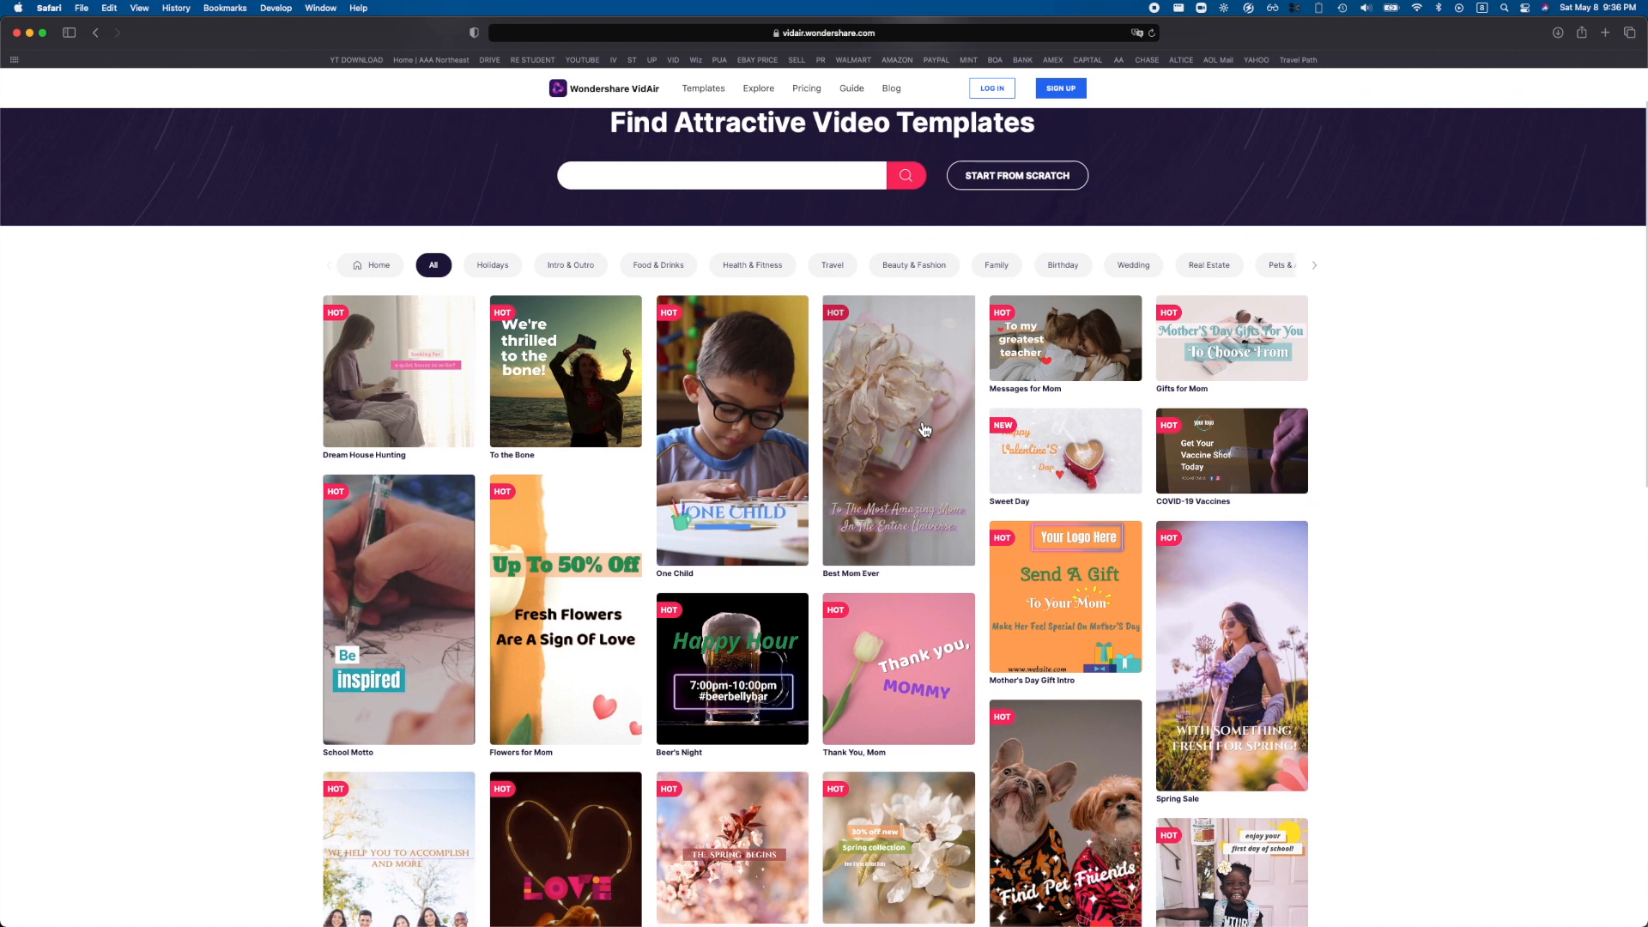
Start a project from the Best Mom Ever template in the Wide (16:9) format.
click(924, 429)
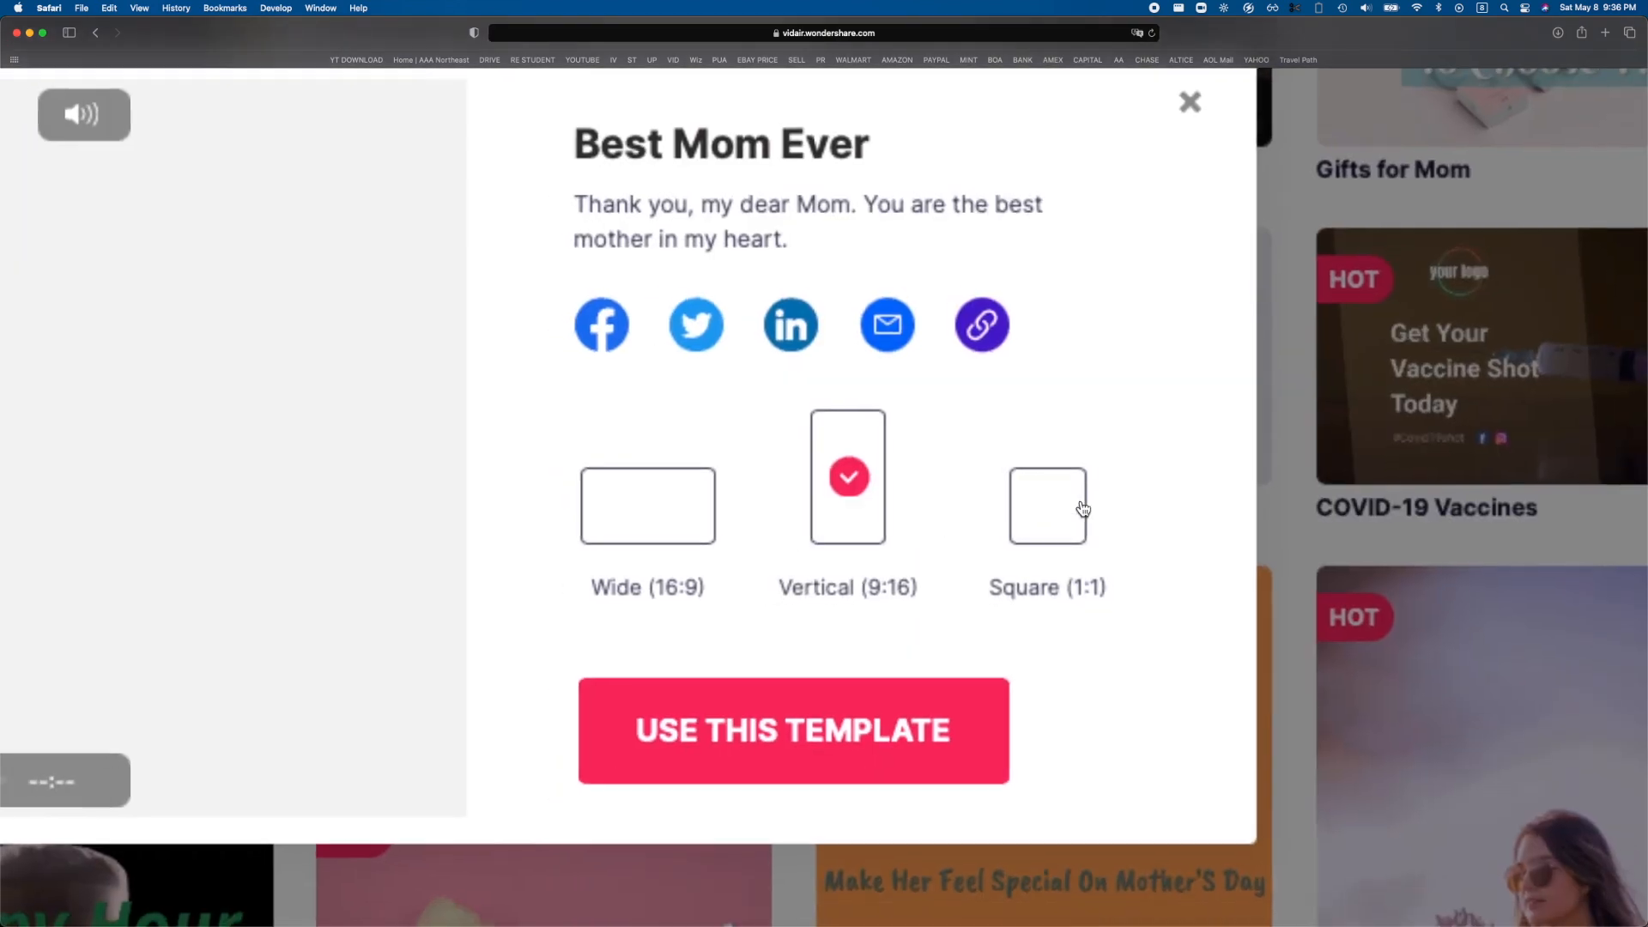
scroll(637, 520, down, 2)
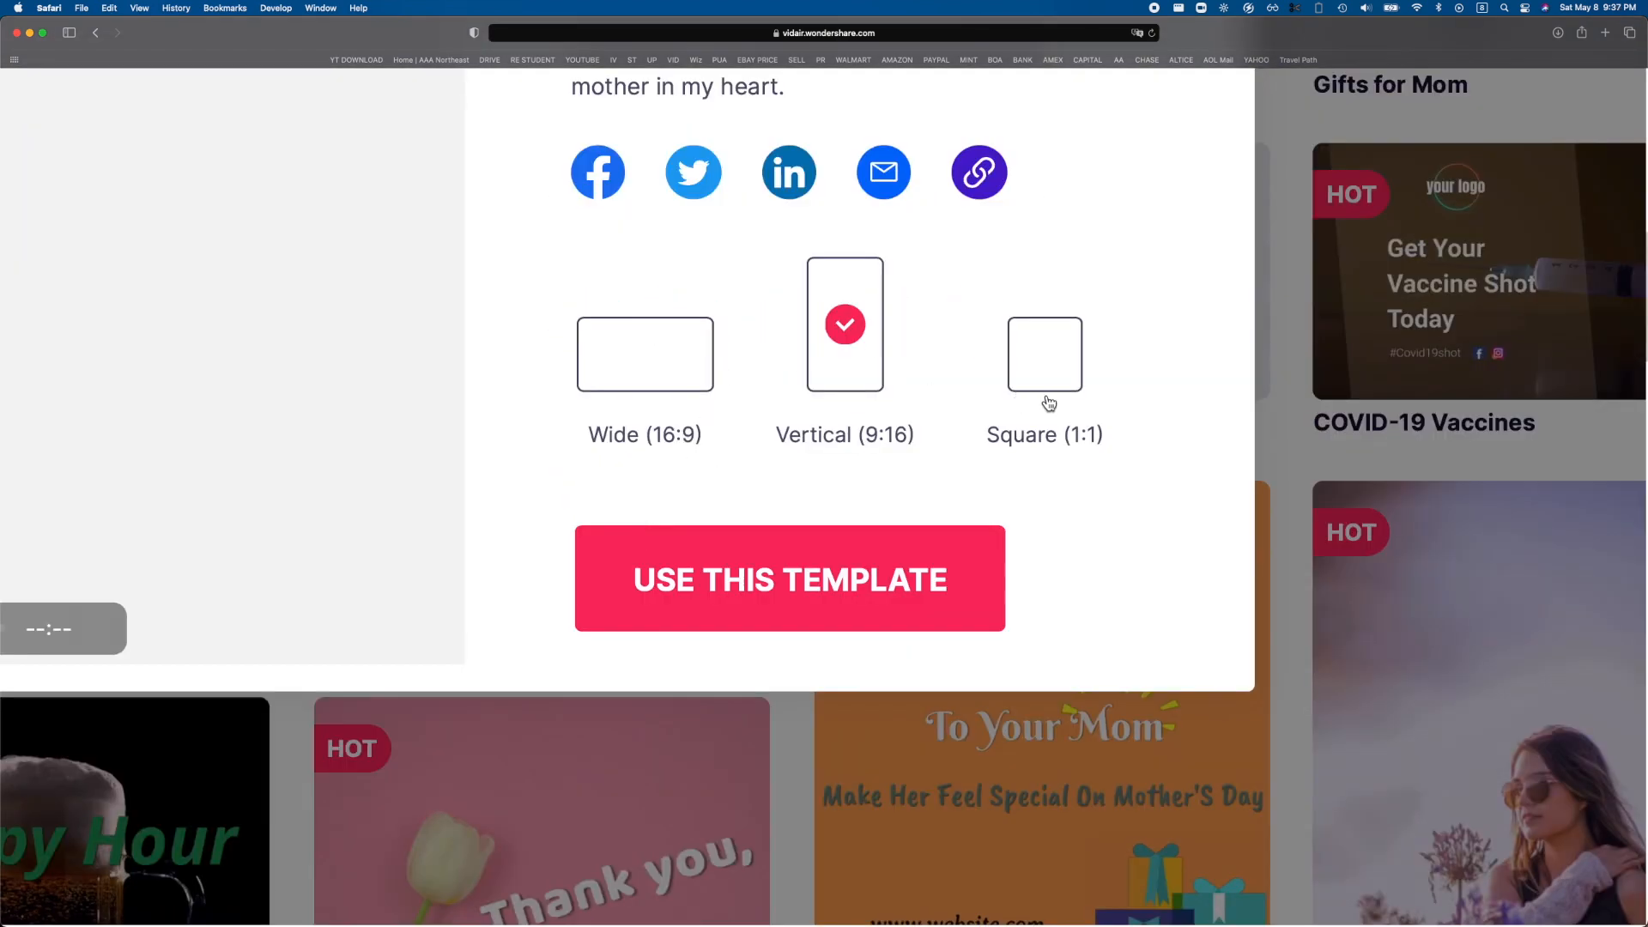
scroll(1051, 404, down, 5)
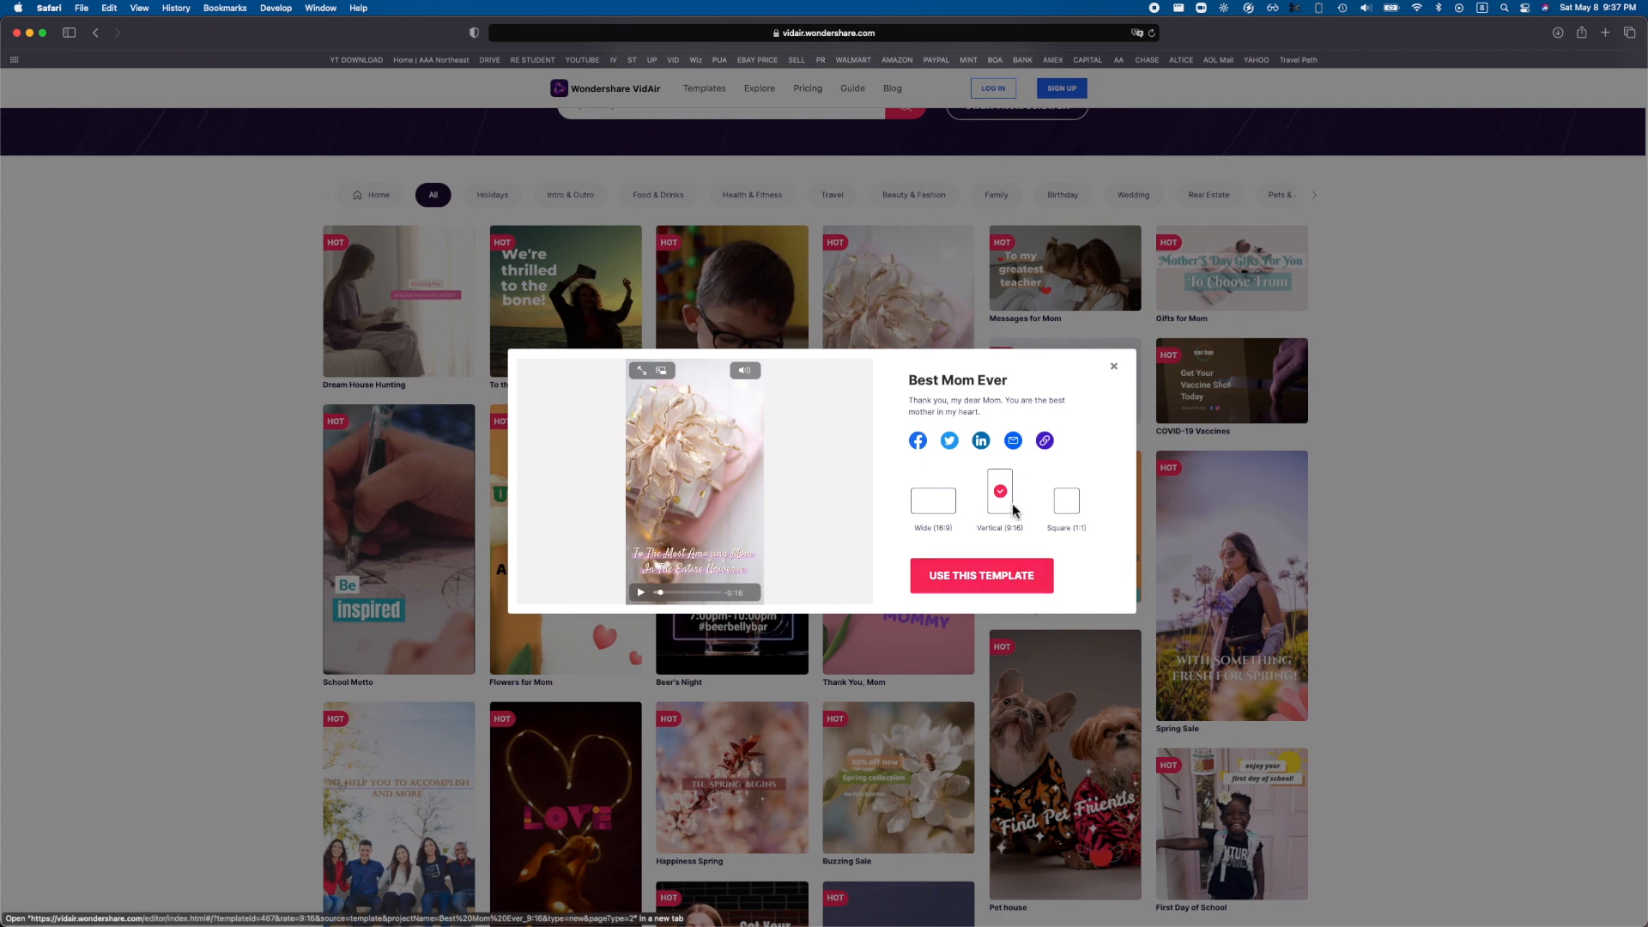
click(948, 511)
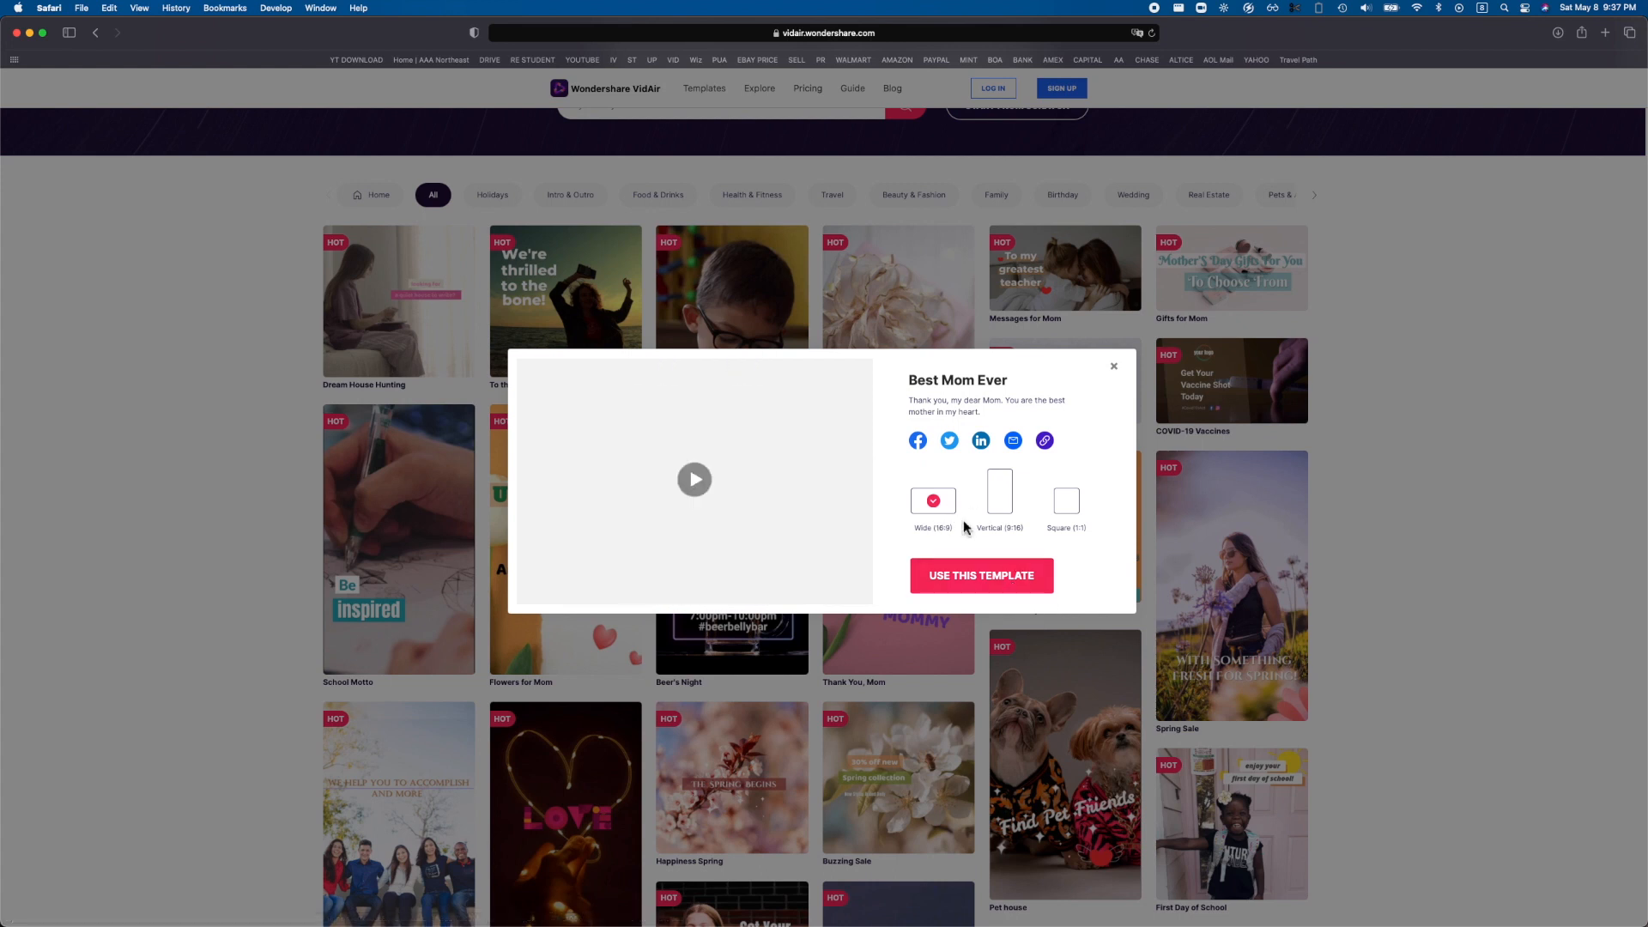
click(1013, 569)
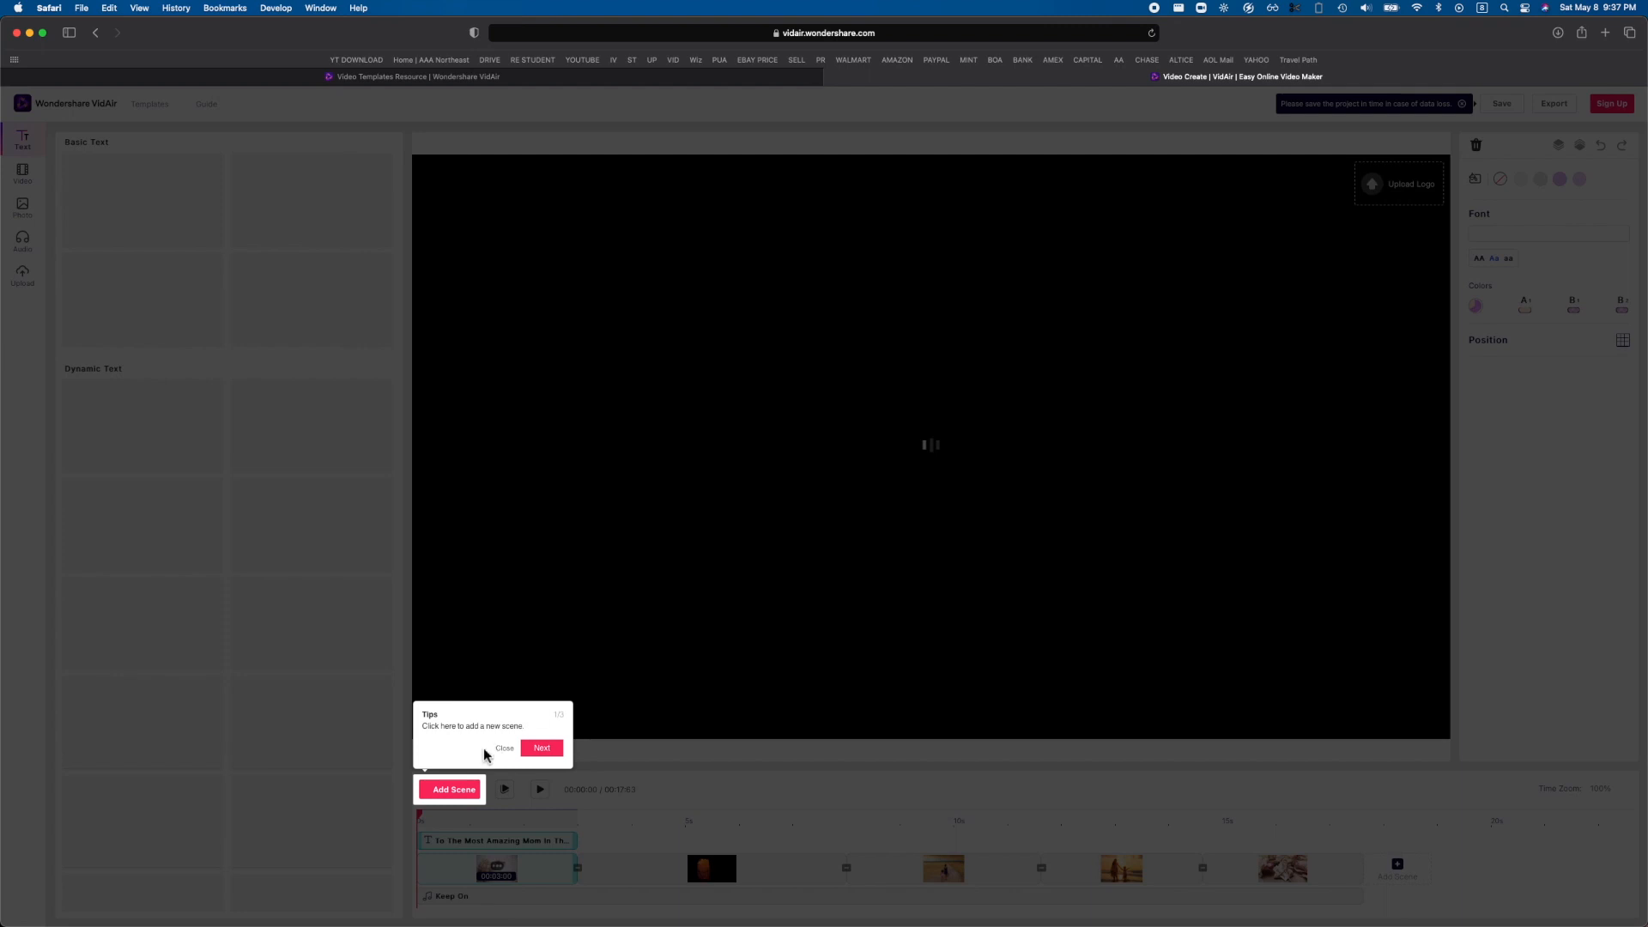
Go through the editor's introductory tips on scenes, element customization and exporting, and dismiss them.
click(543, 749)
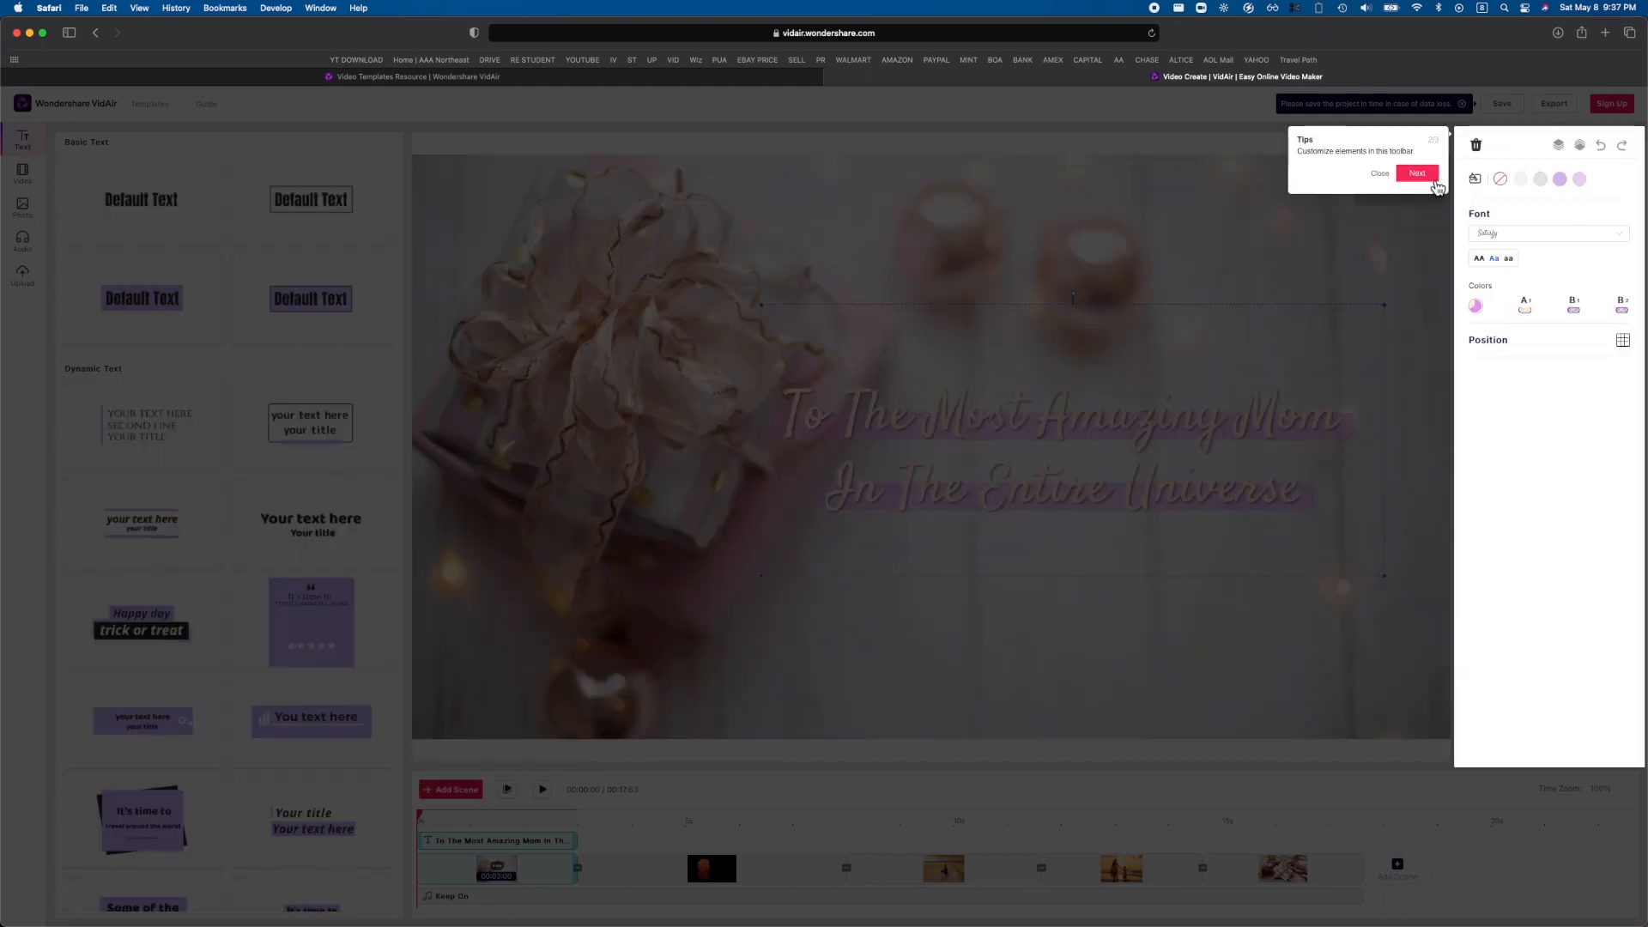
click(1435, 175)
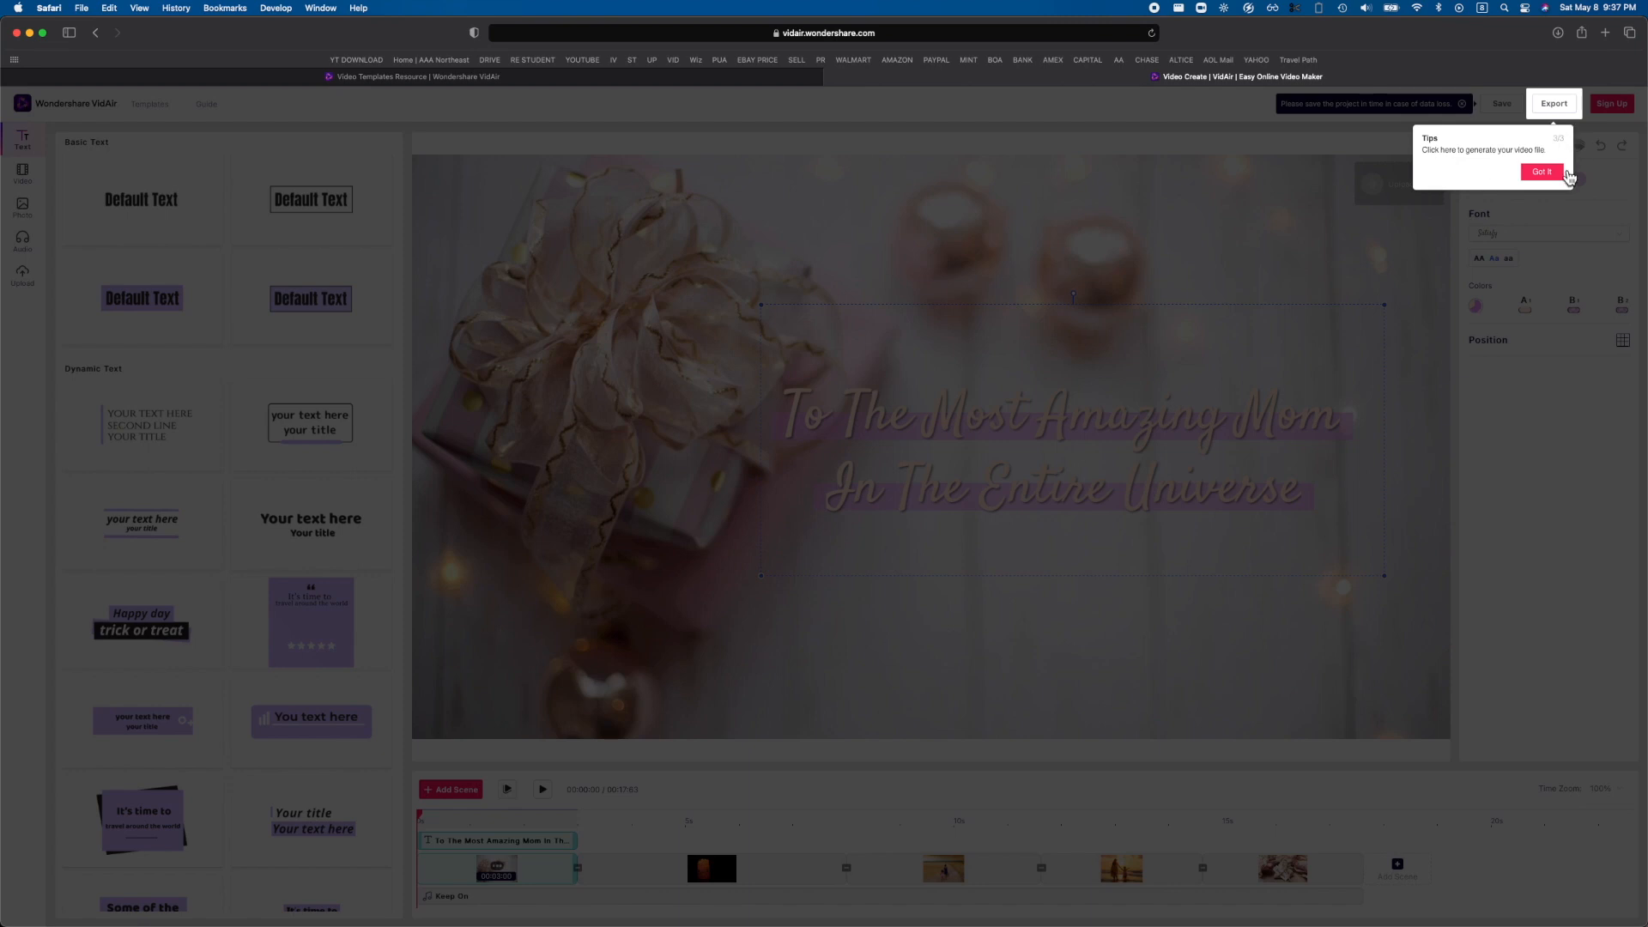
click(1542, 172)
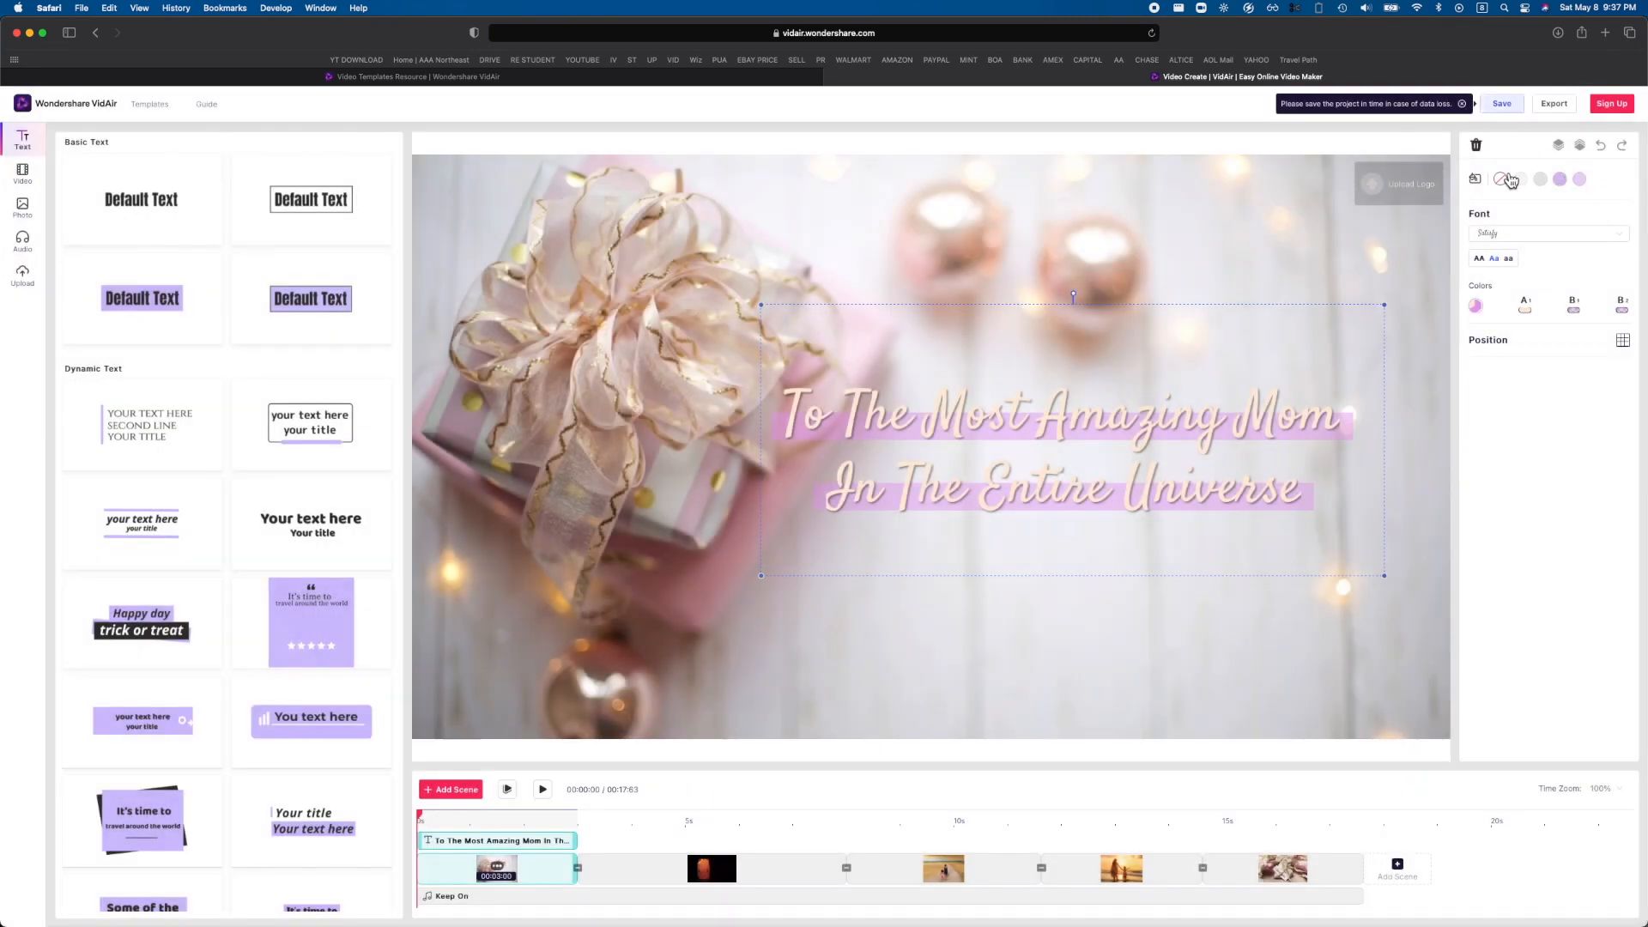
Replace the first scene's title text with "smart tech is amazing".
double_click(1083, 405)
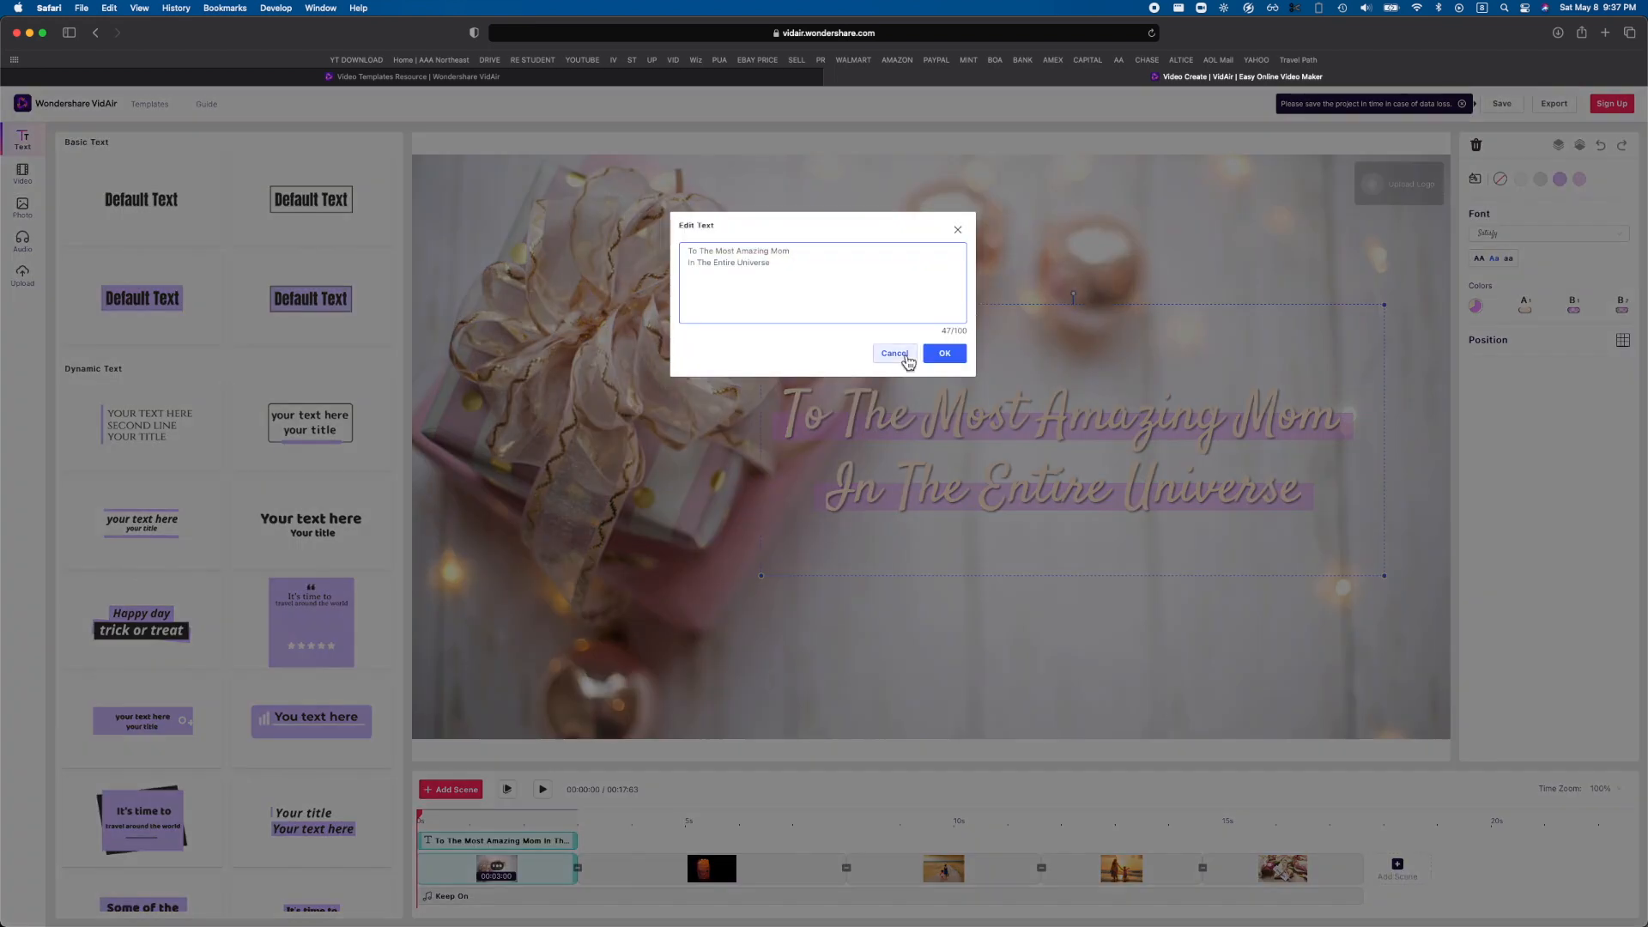
key(super+a)
triple_click(855, 290)
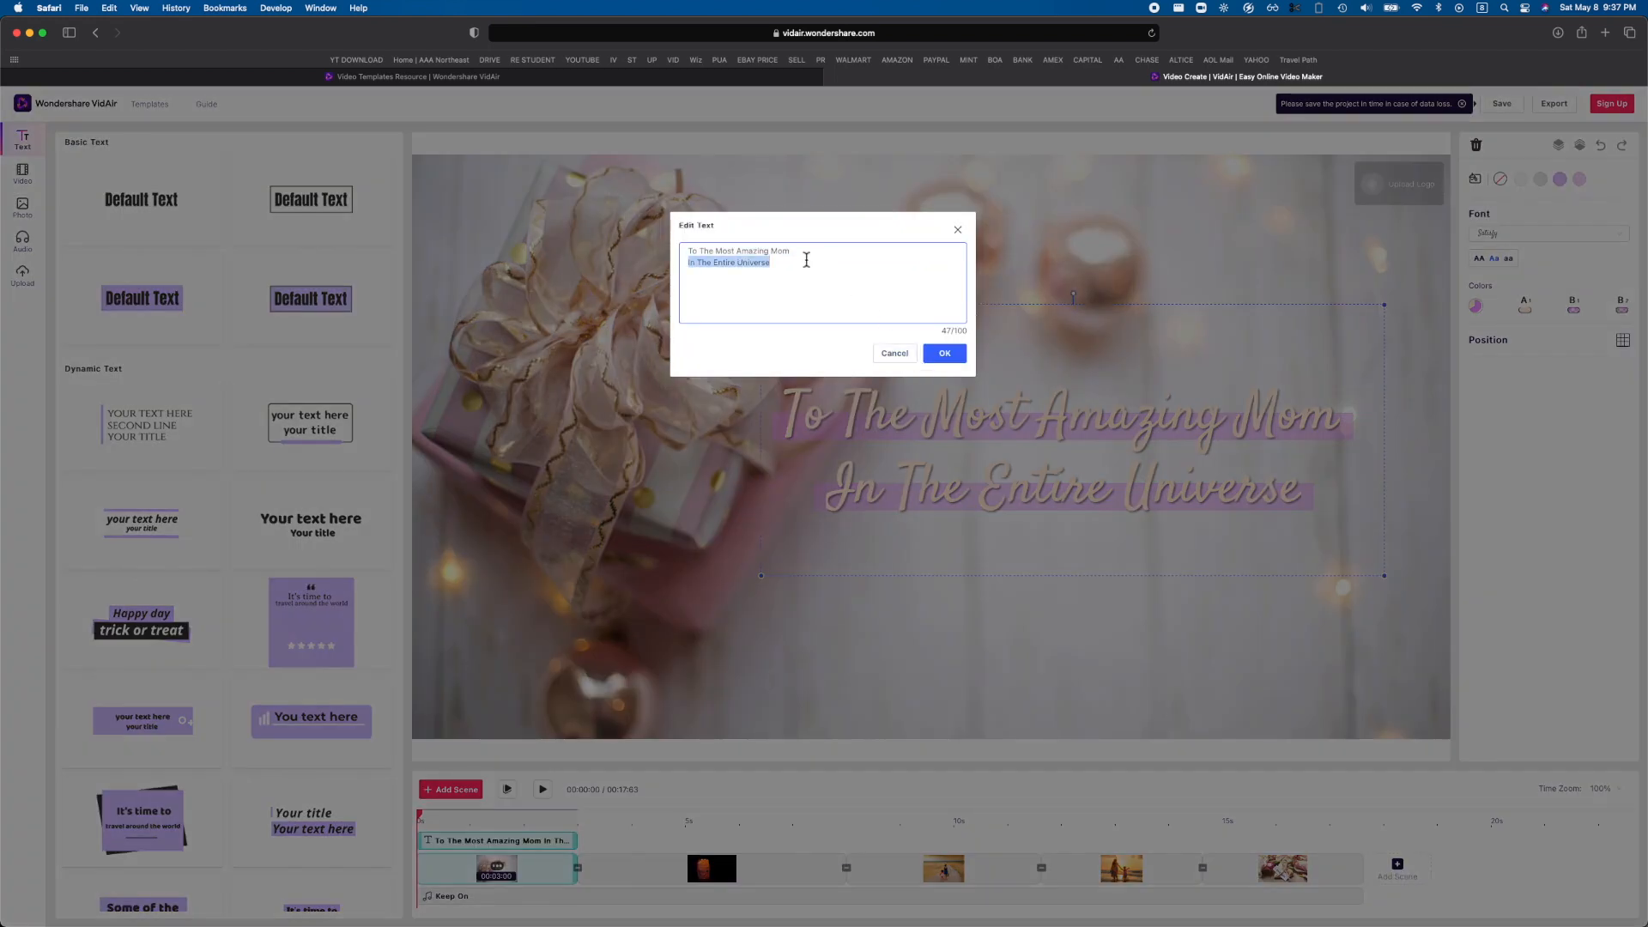
click(806, 260)
key(super+a)
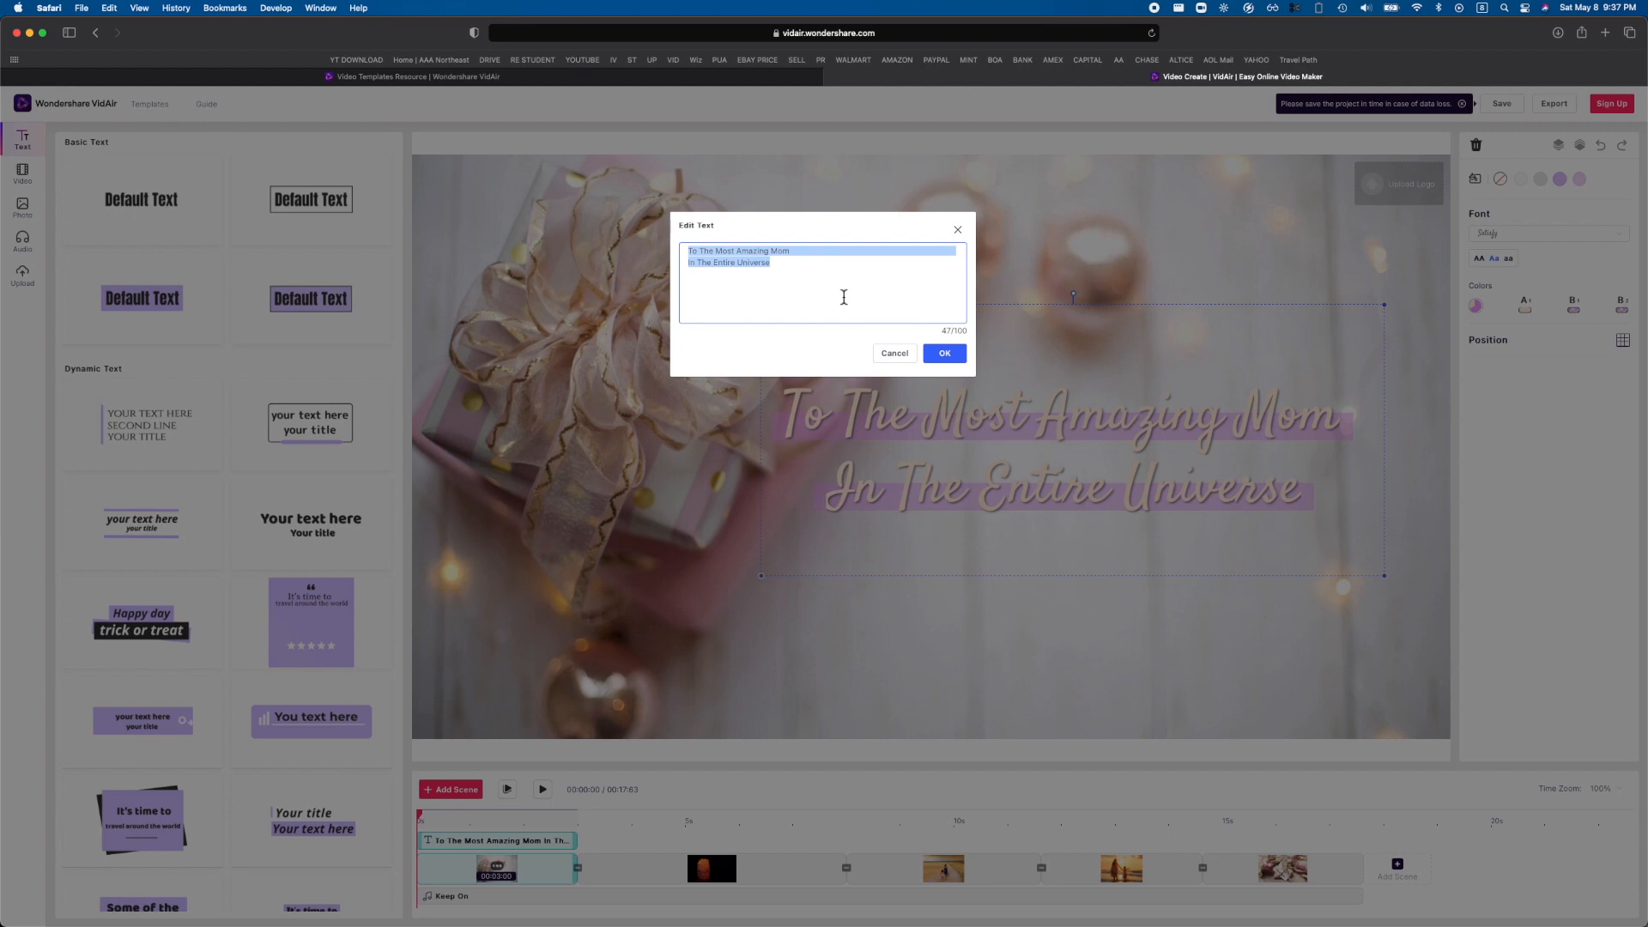
text(smart tech is amazing)
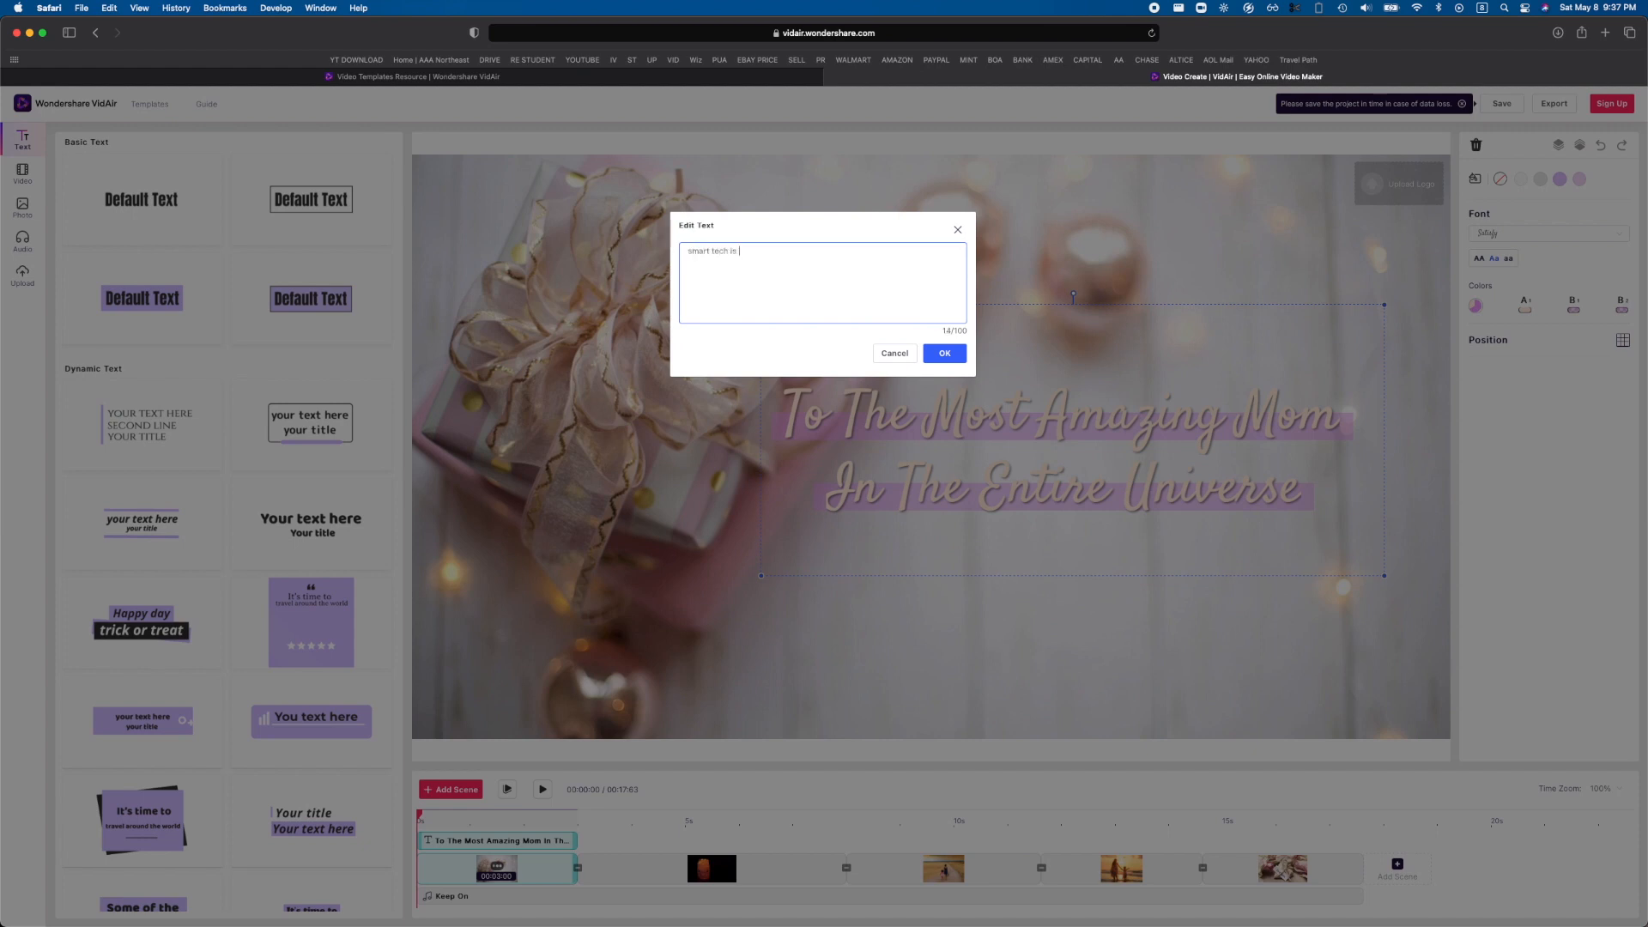
click(955, 355)
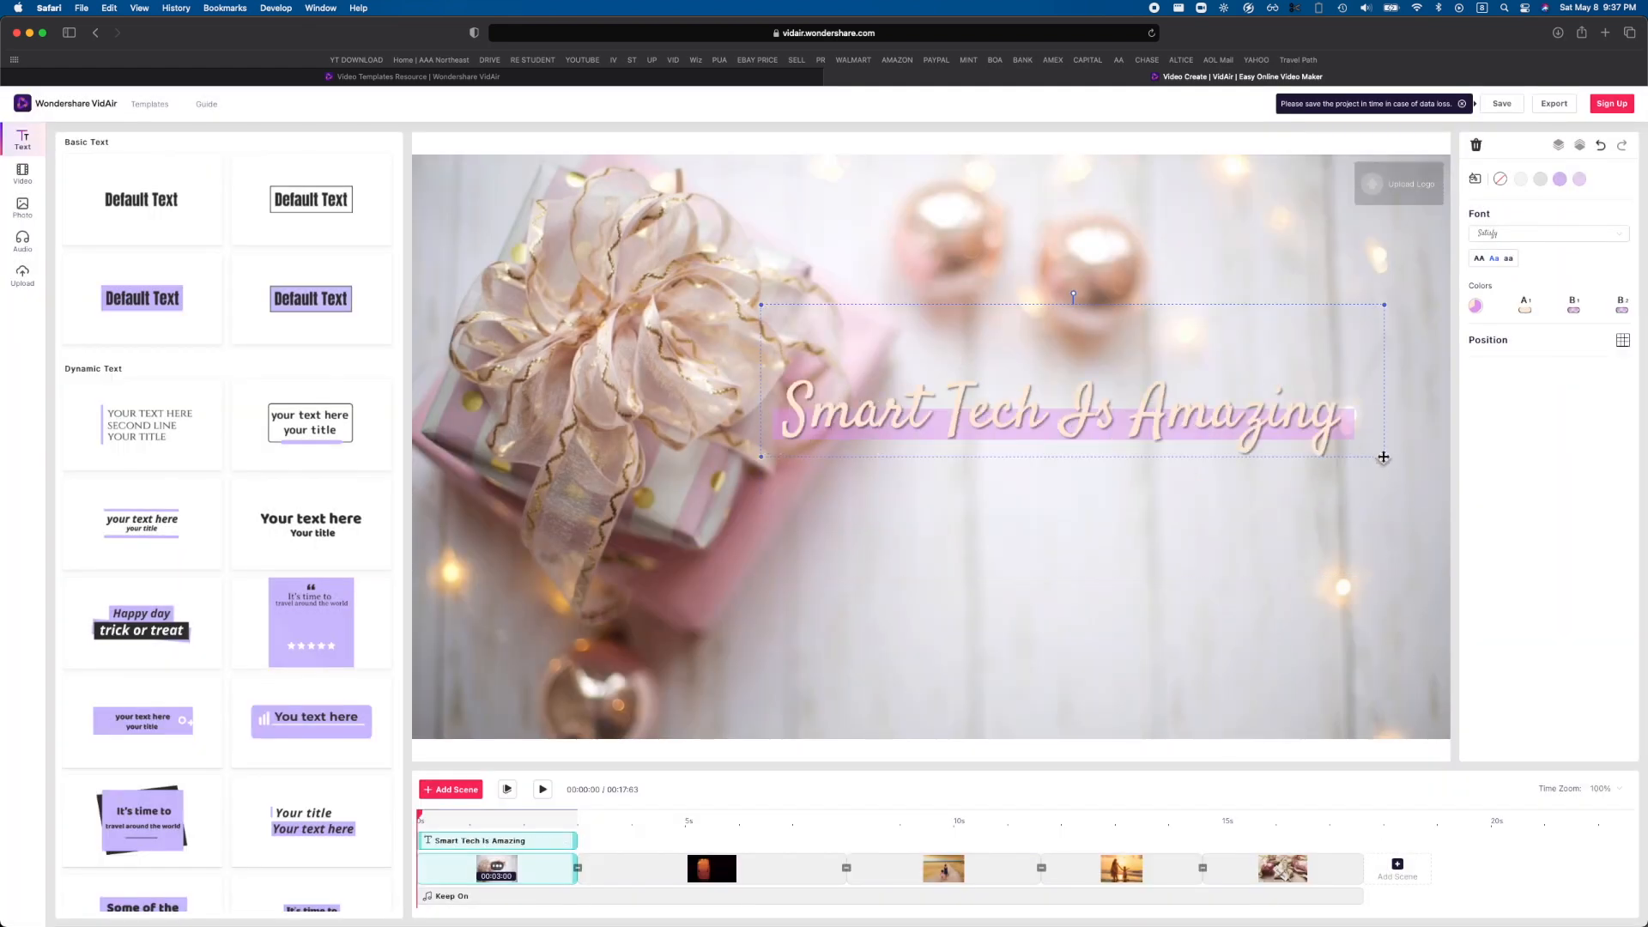
Change the title's font to a condensed all-caps style and move the title down into the lower part of the scene.
click(1491, 246)
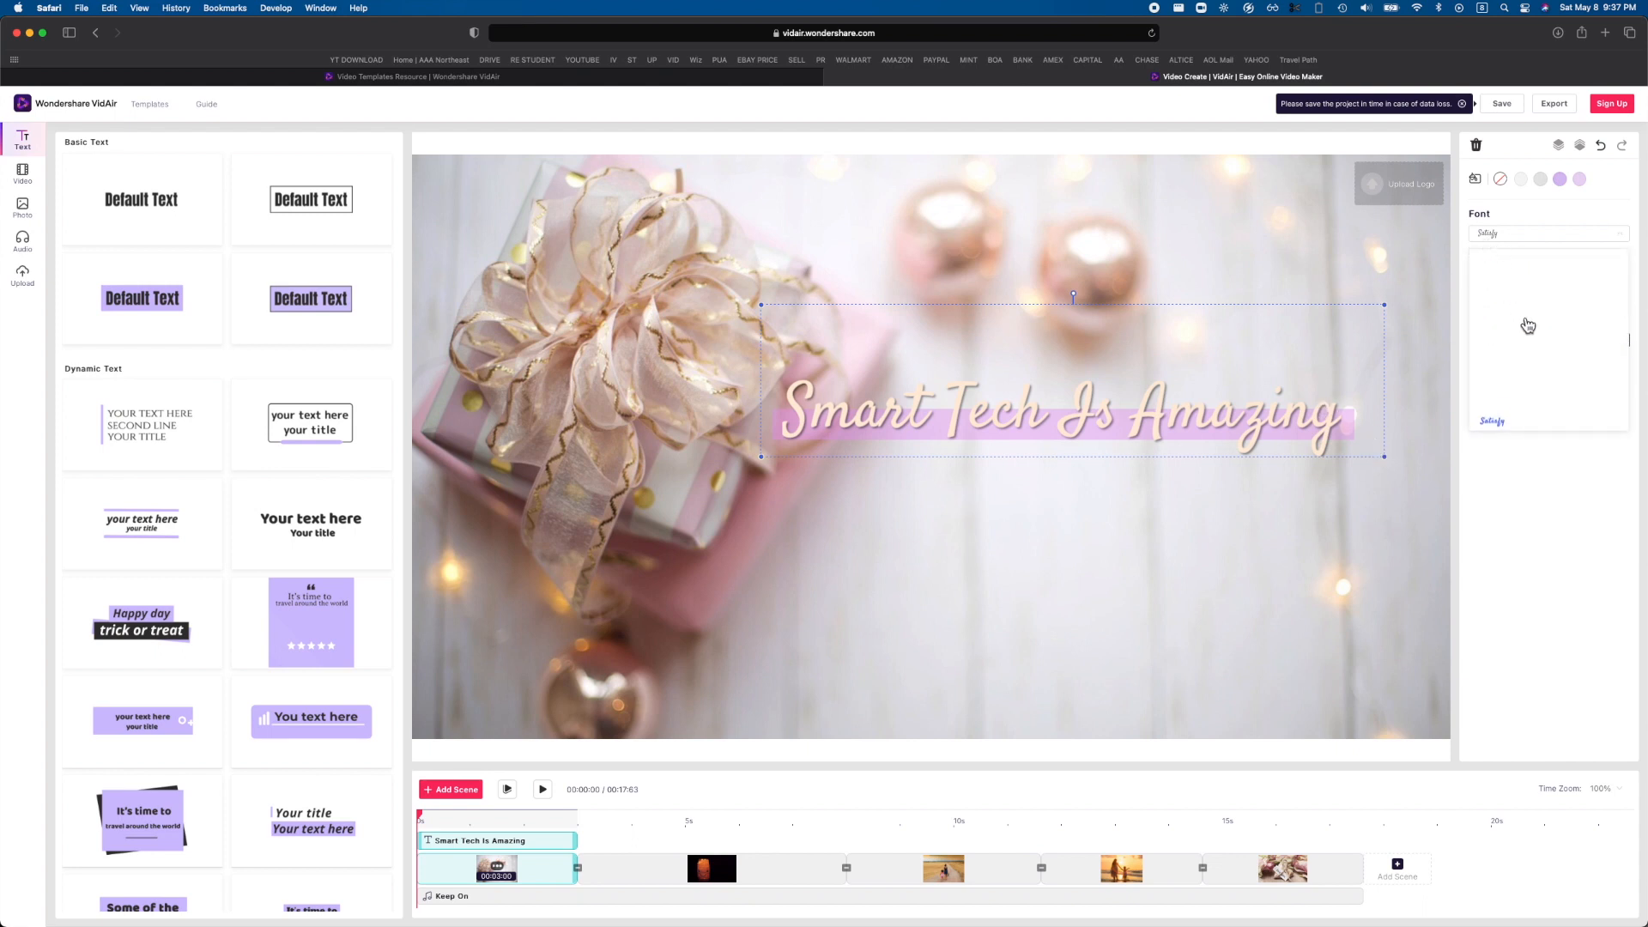
scroll(1533, 328, up, 10)
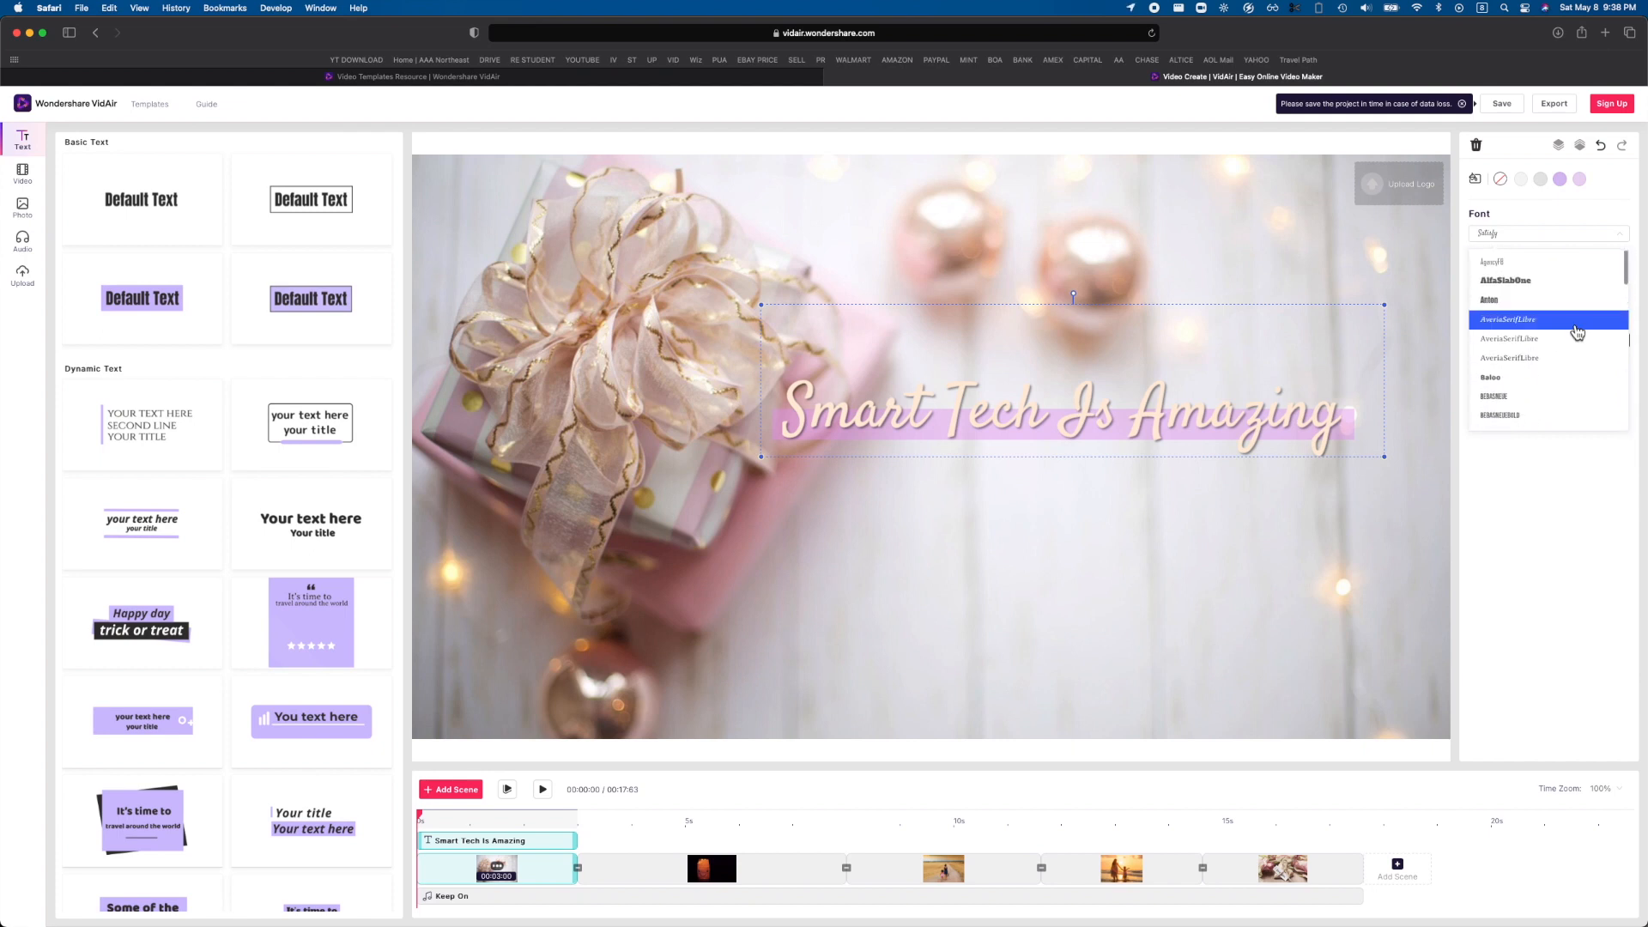
scroll(1534, 325, down, 3)
click(1536, 320)
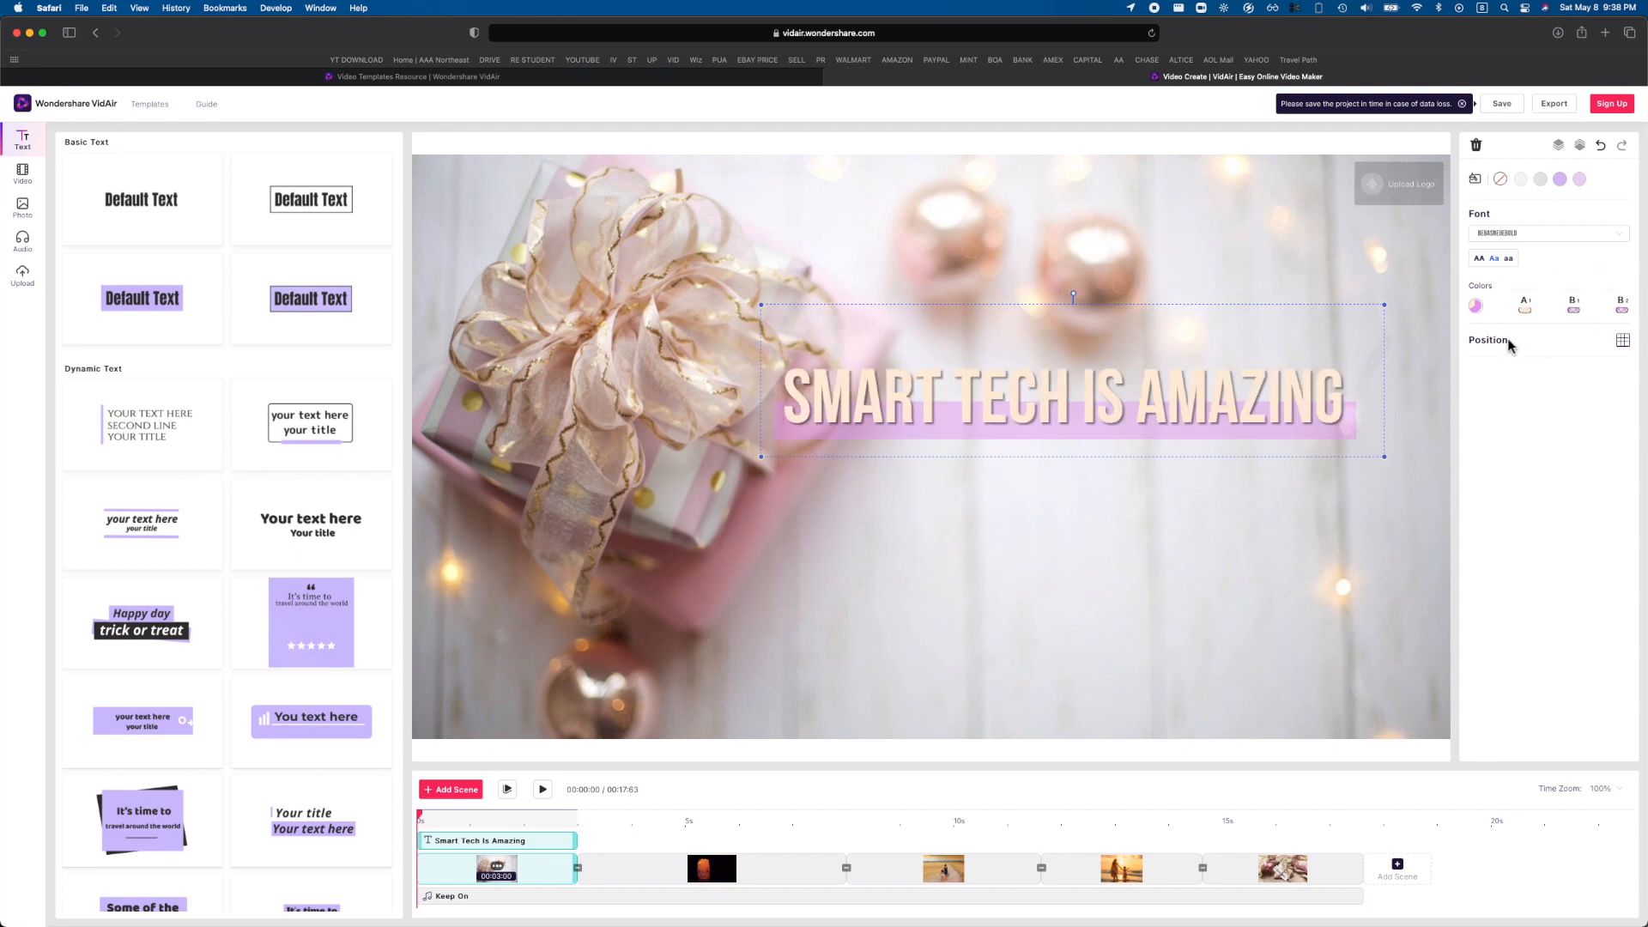
drag(1194, 416, 1230, 591)
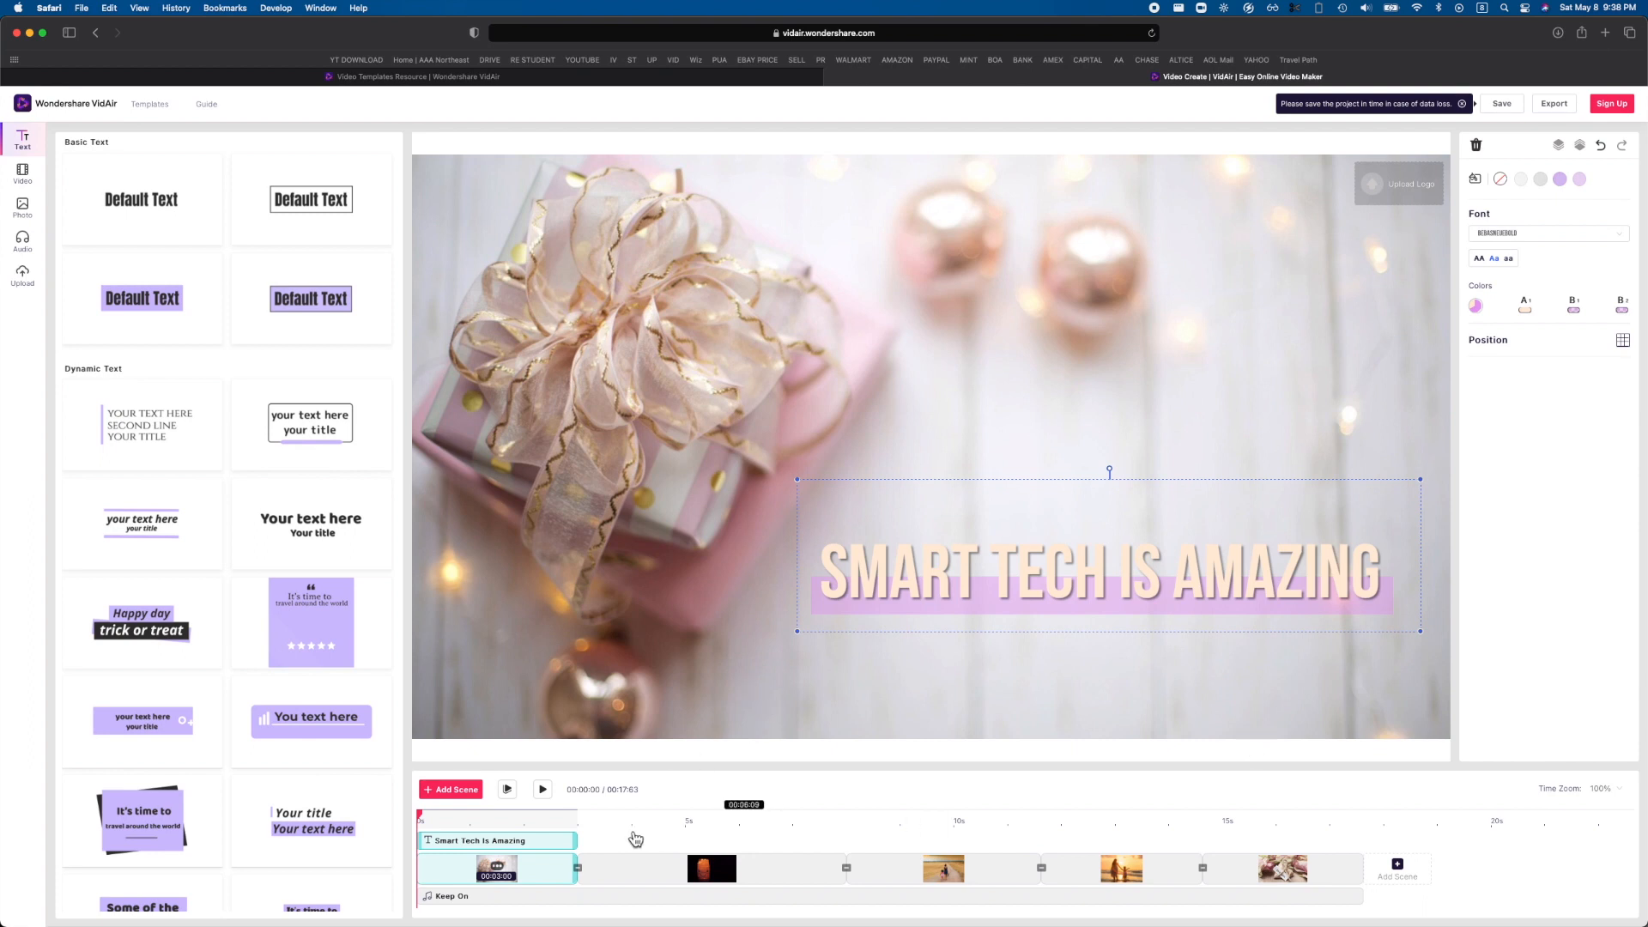
Shorten the title's clip in the timeline so that it ends at 2 seconds.
click(509, 790)
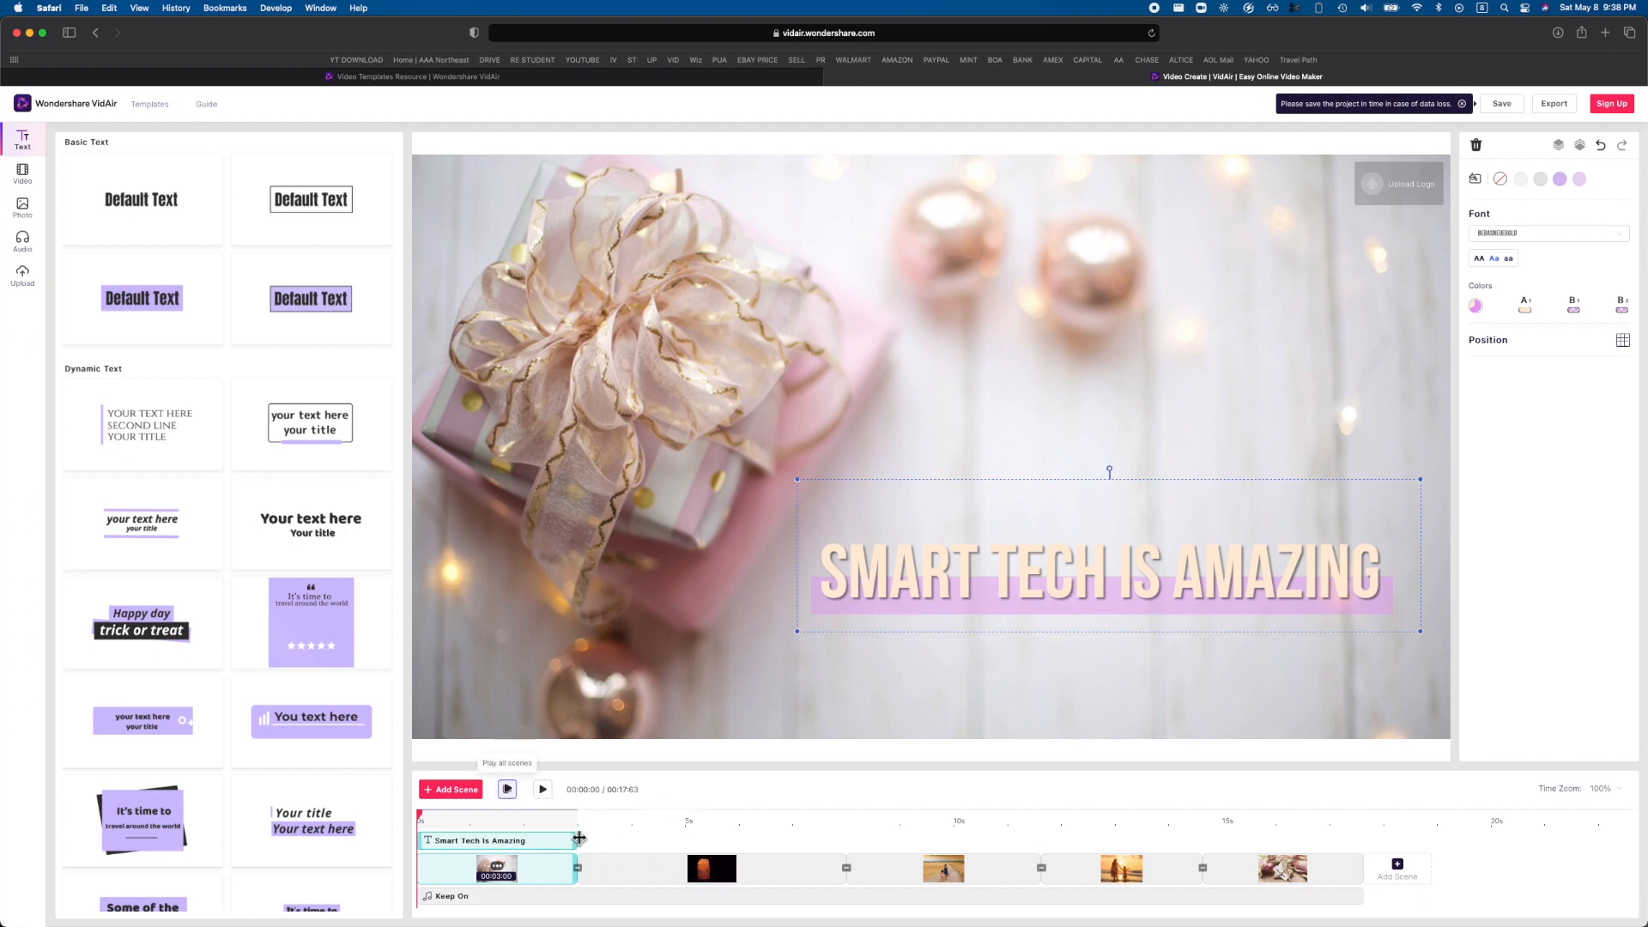
drag(536, 843, 525, 850)
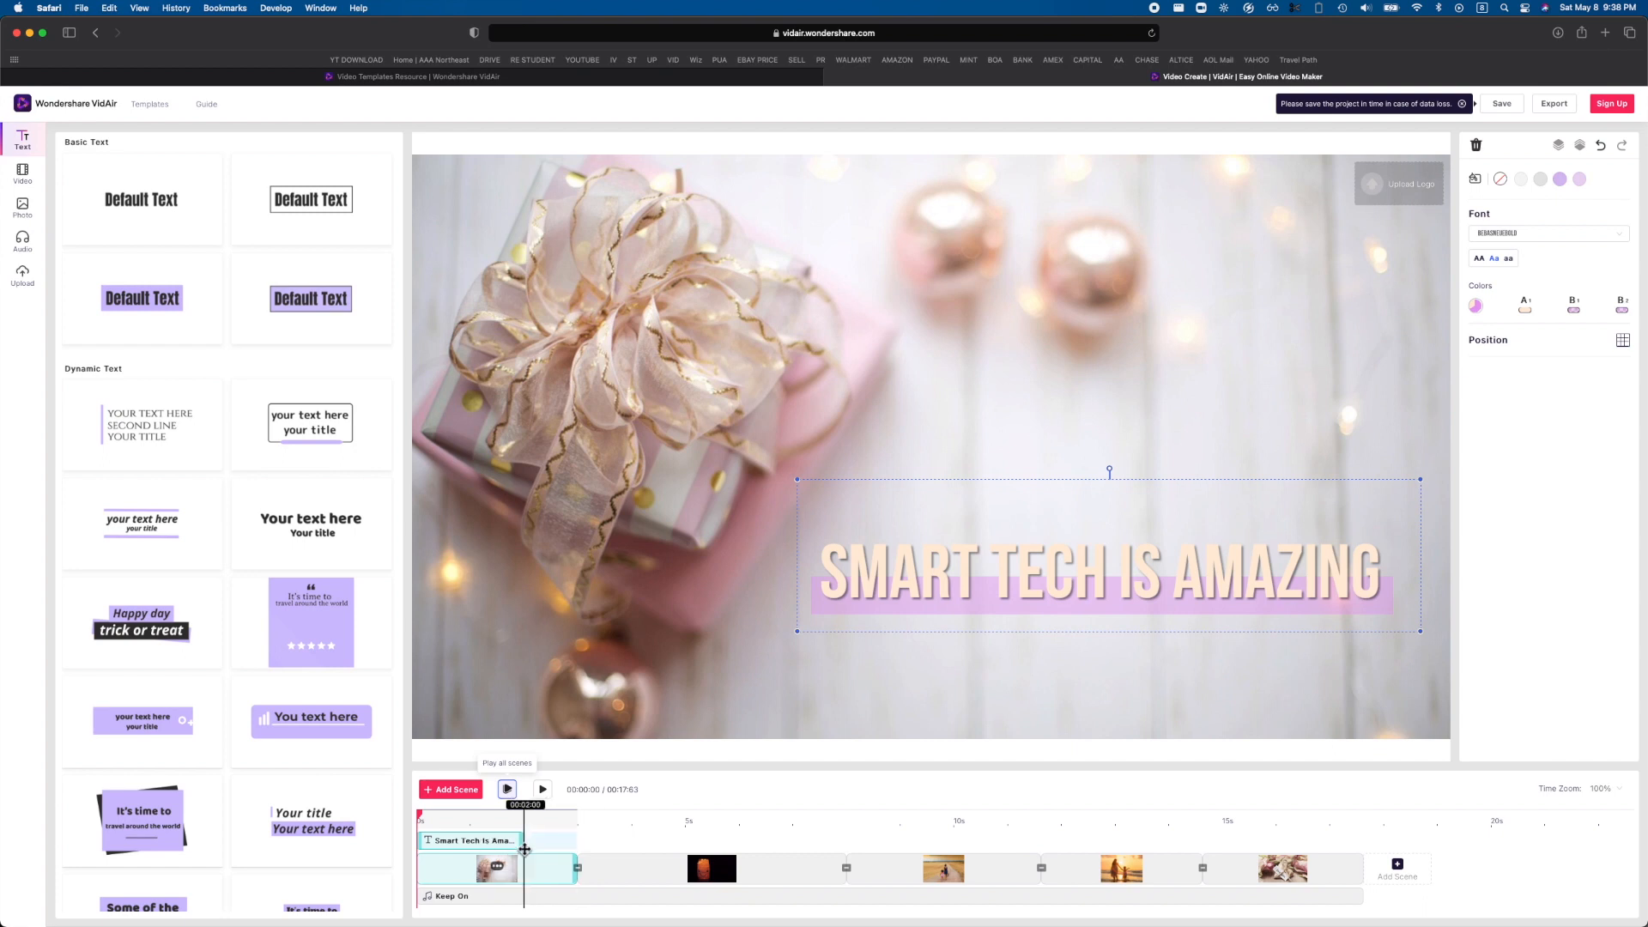
Preview the current scene and close the preview.
drag(534, 791, 469, 804)
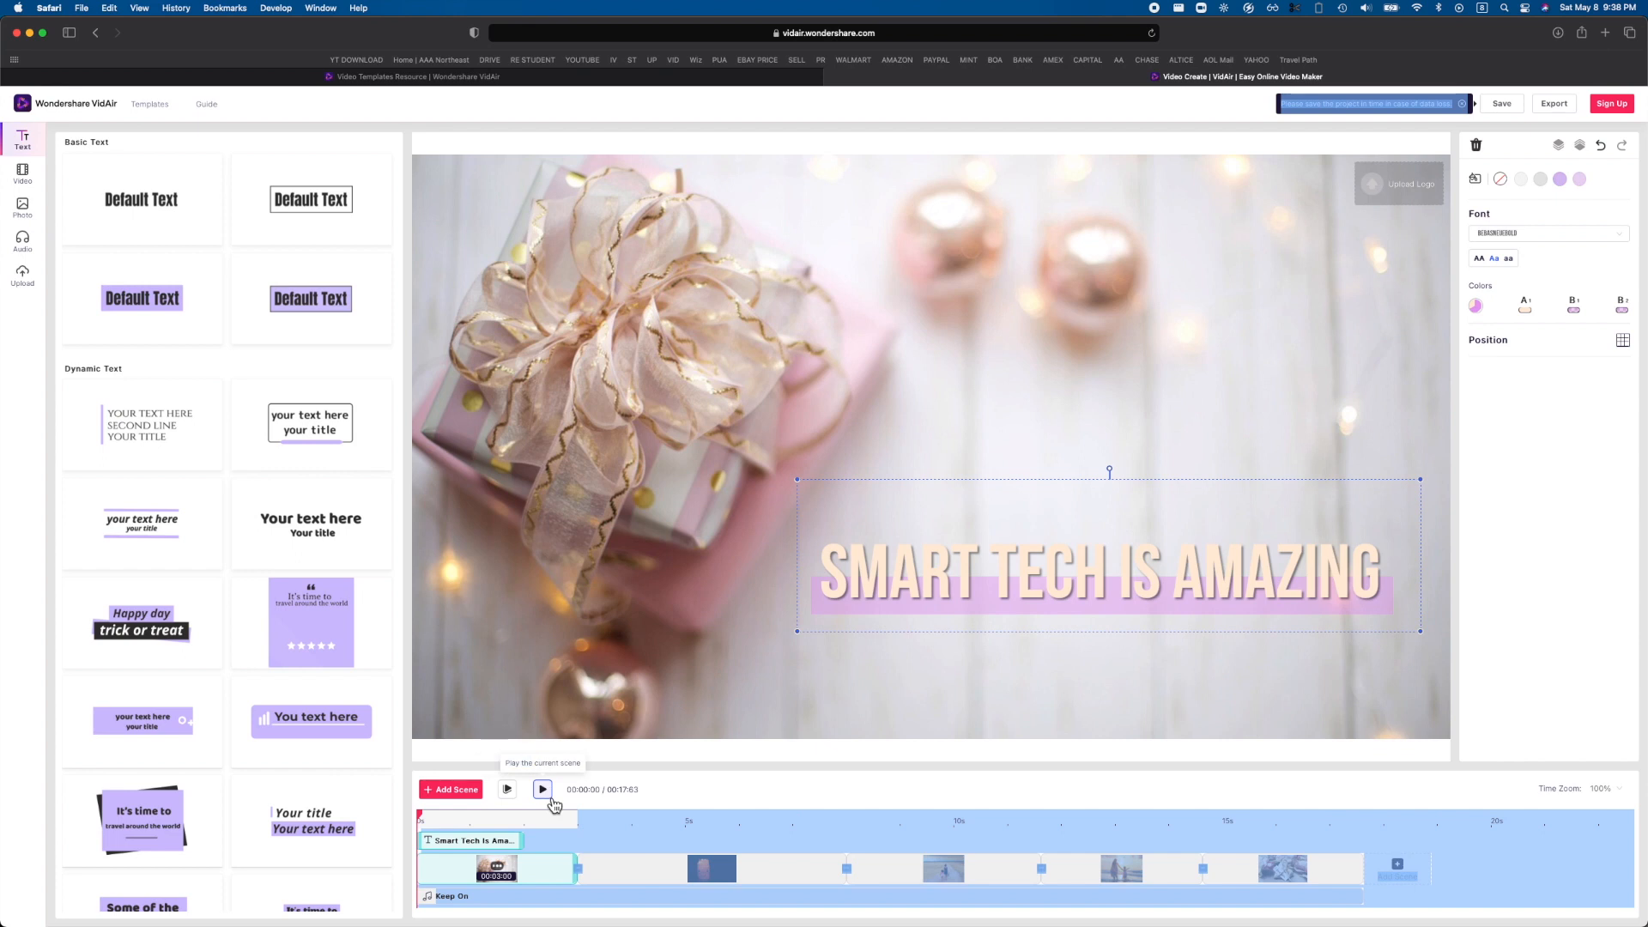
click(543, 788)
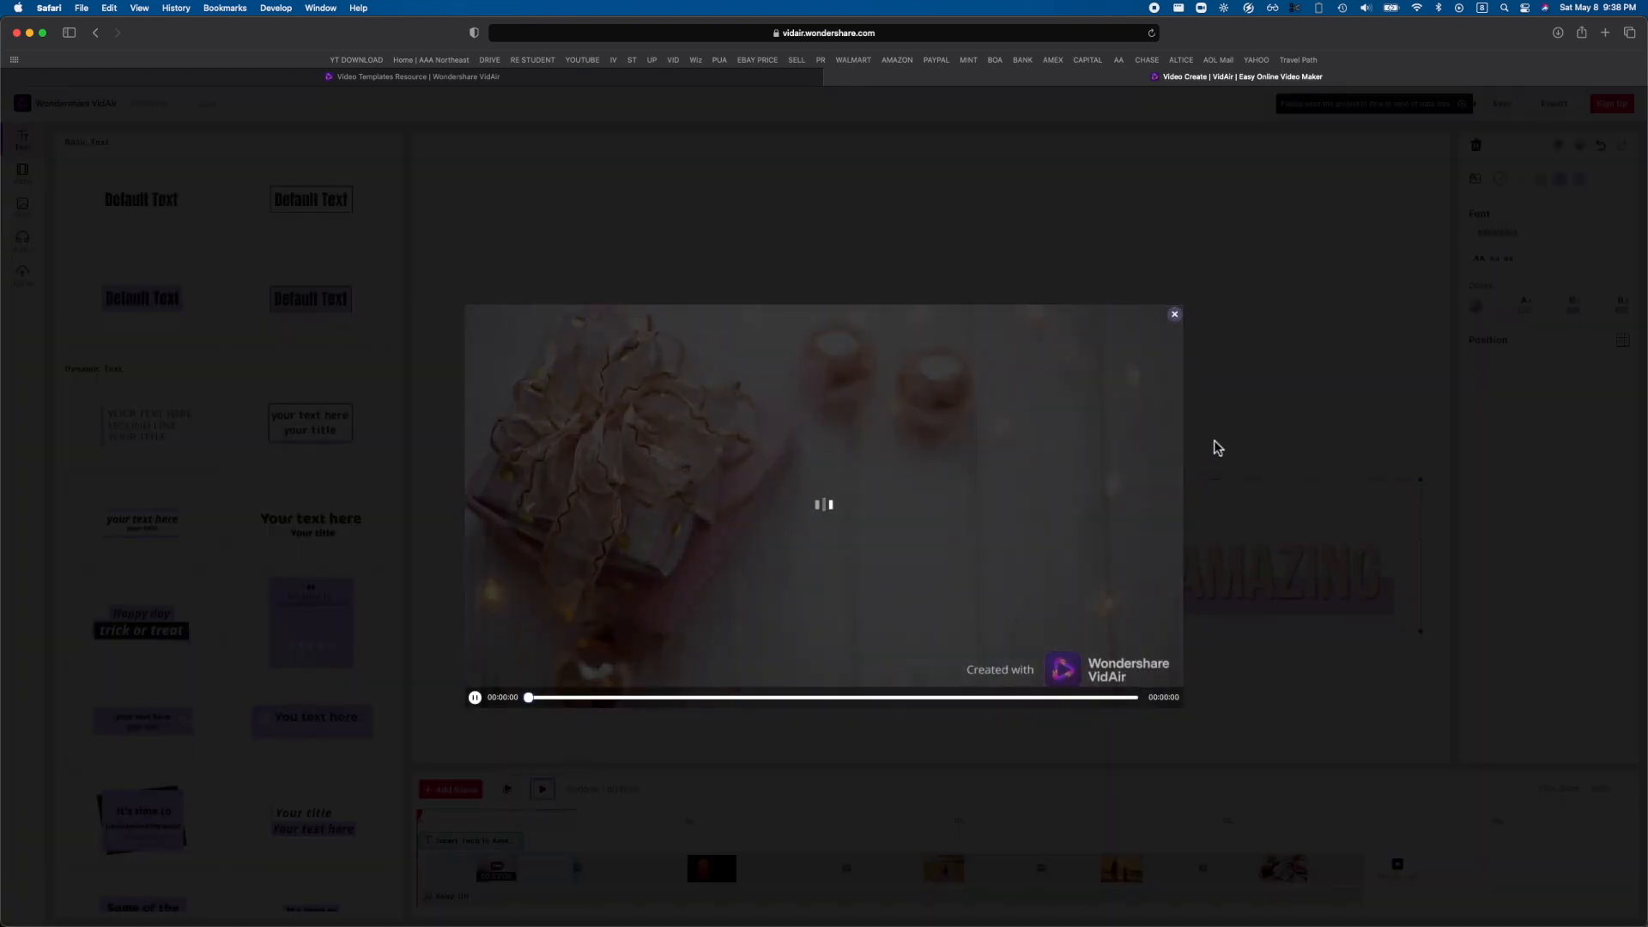
click(1175, 315)
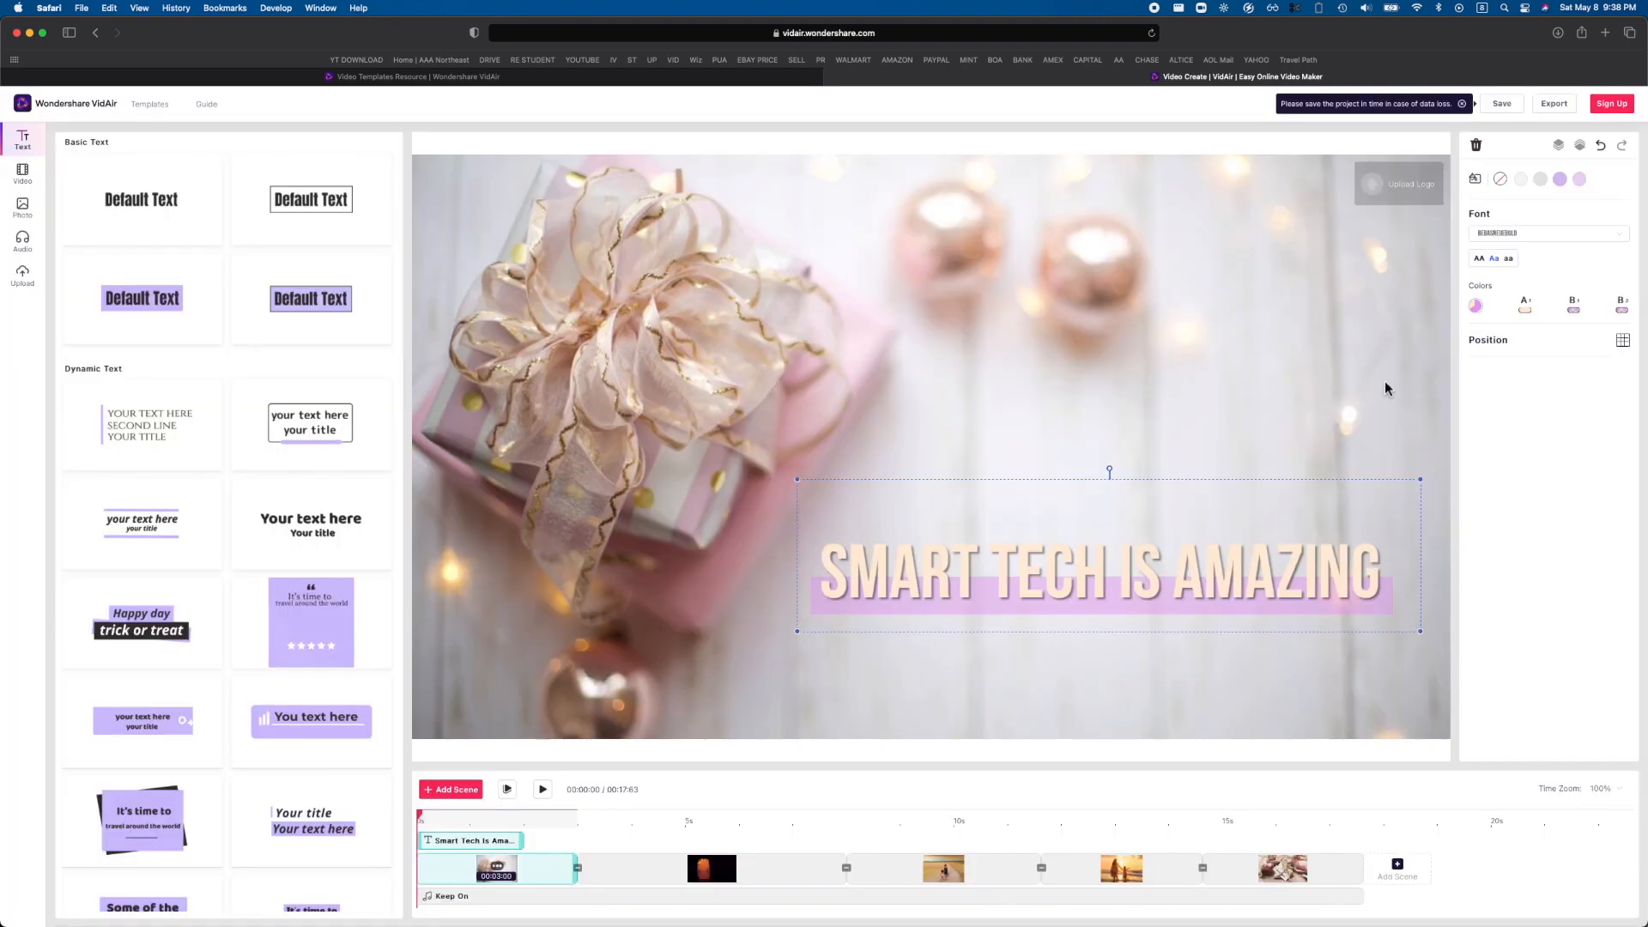
Replace the first scene's title style with the basic framed "Your Text Here" design that has an underline bar.
scroll(309, 412, down, 10)
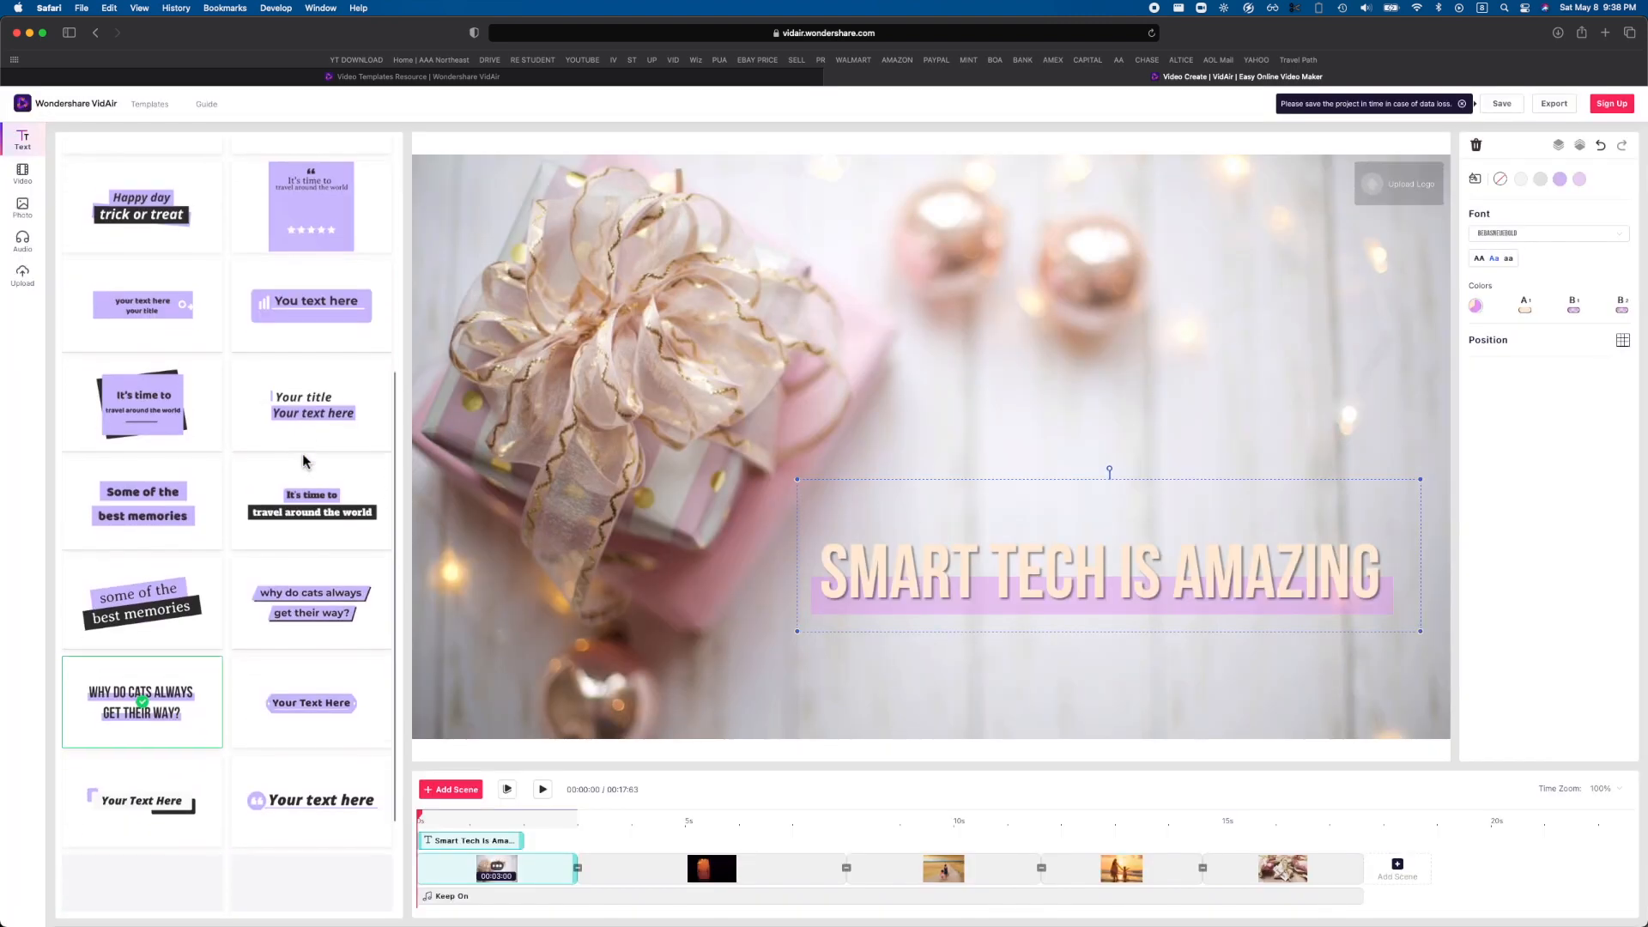
scroll(287, 615, down, 3)
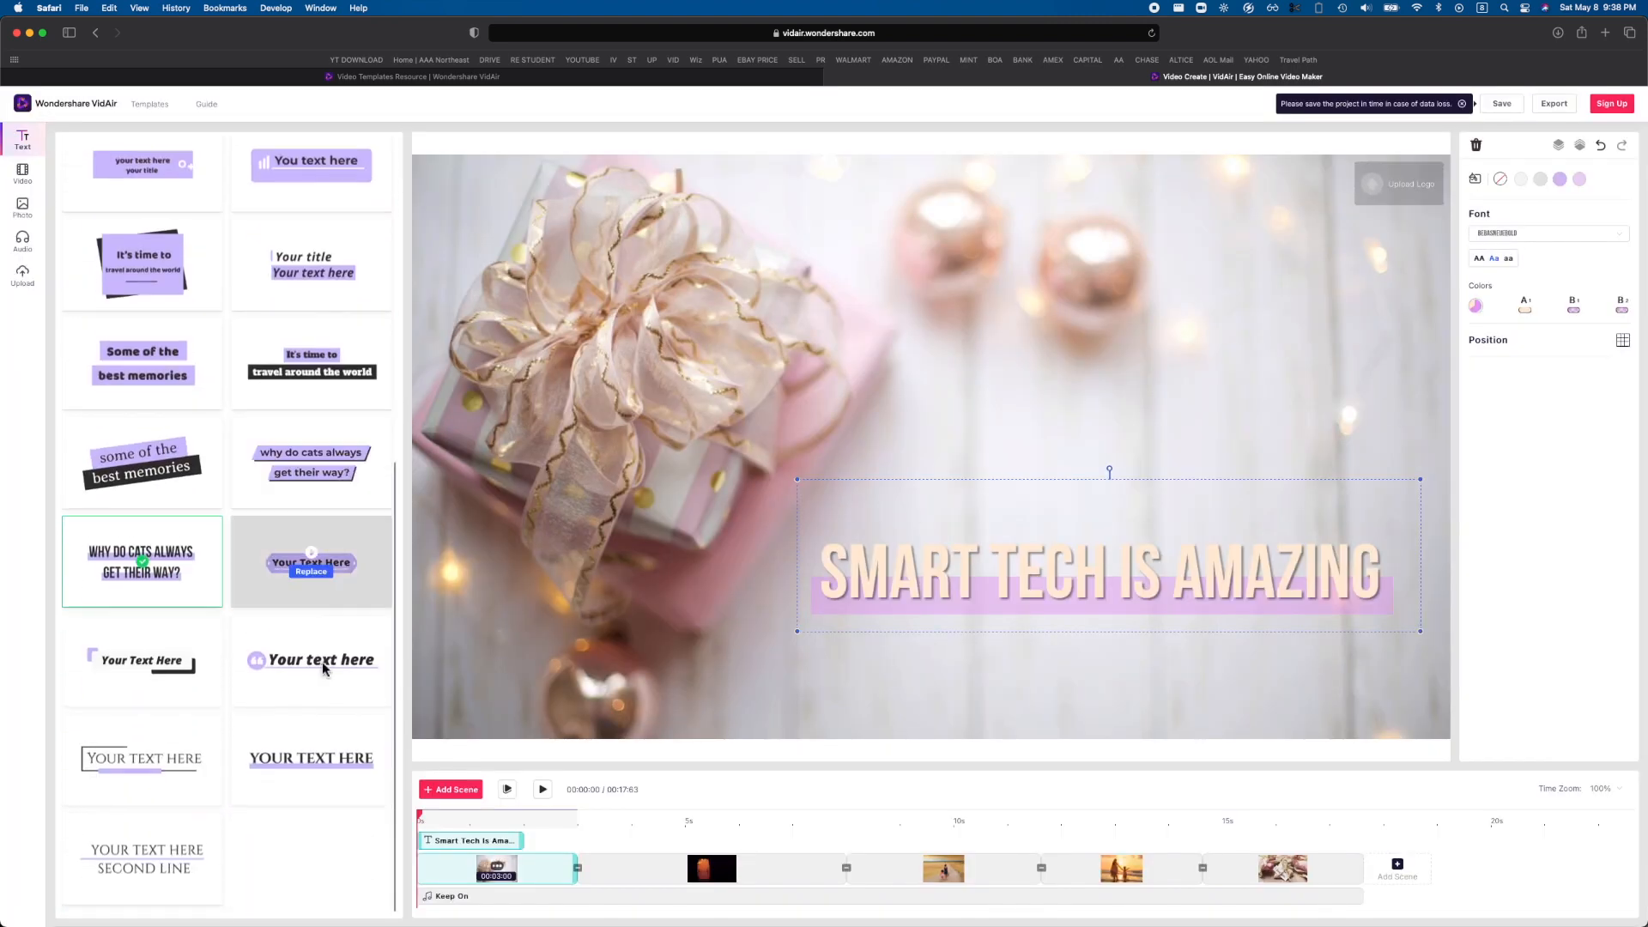
drag(163, 754, 945, 468)
click(153, 753)
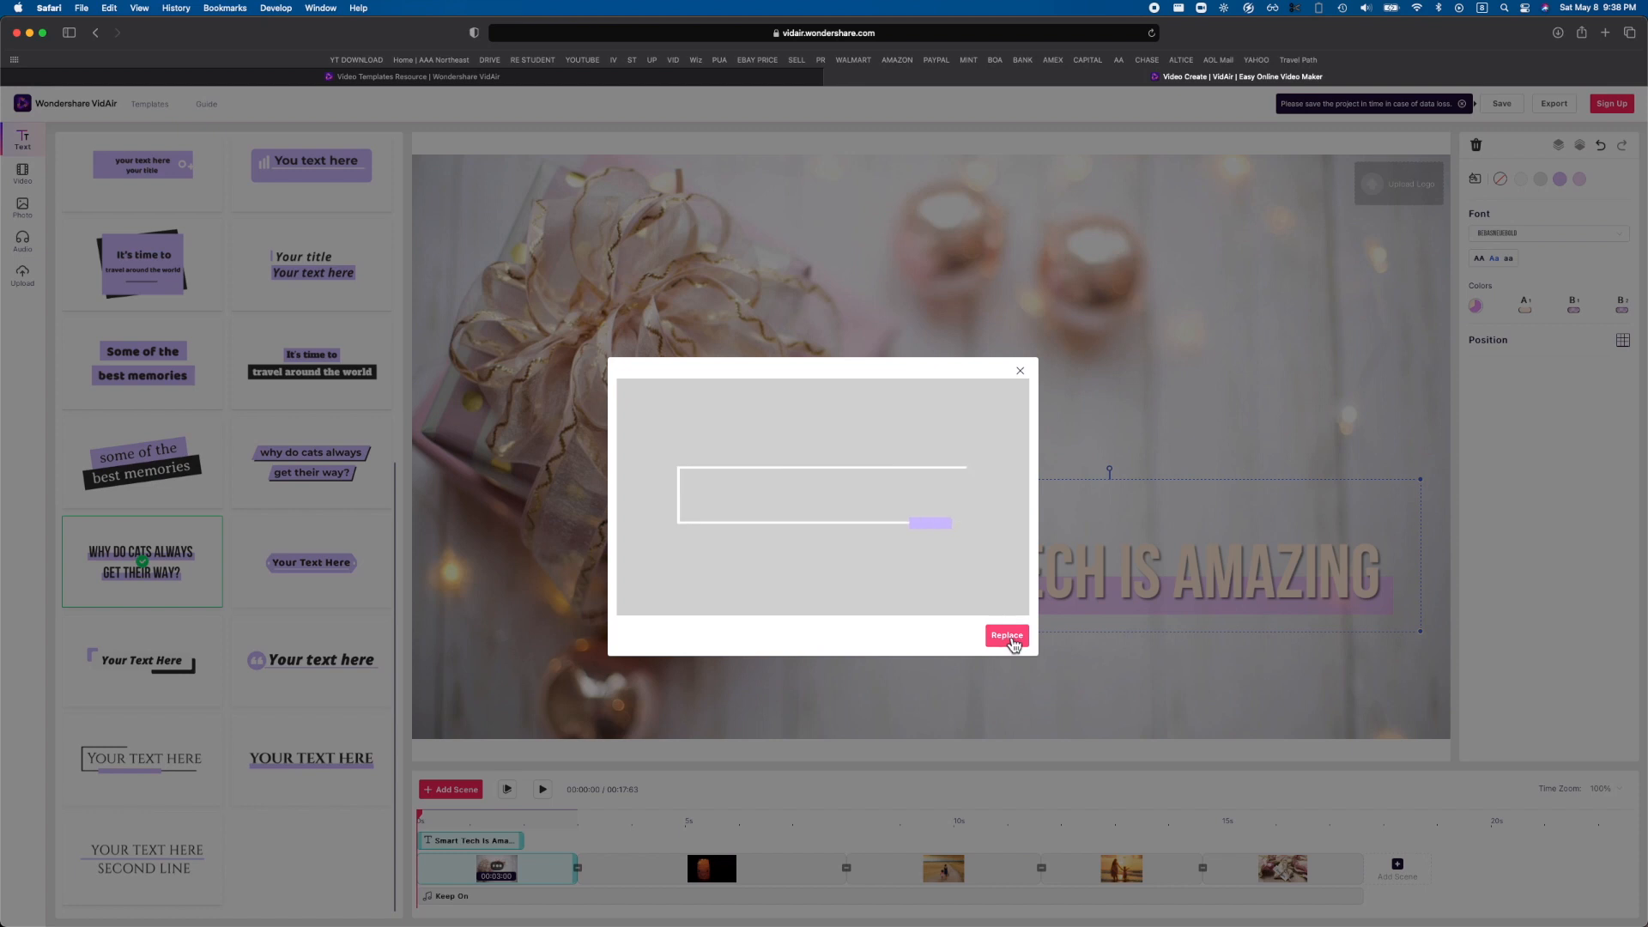
click(1008, 637)
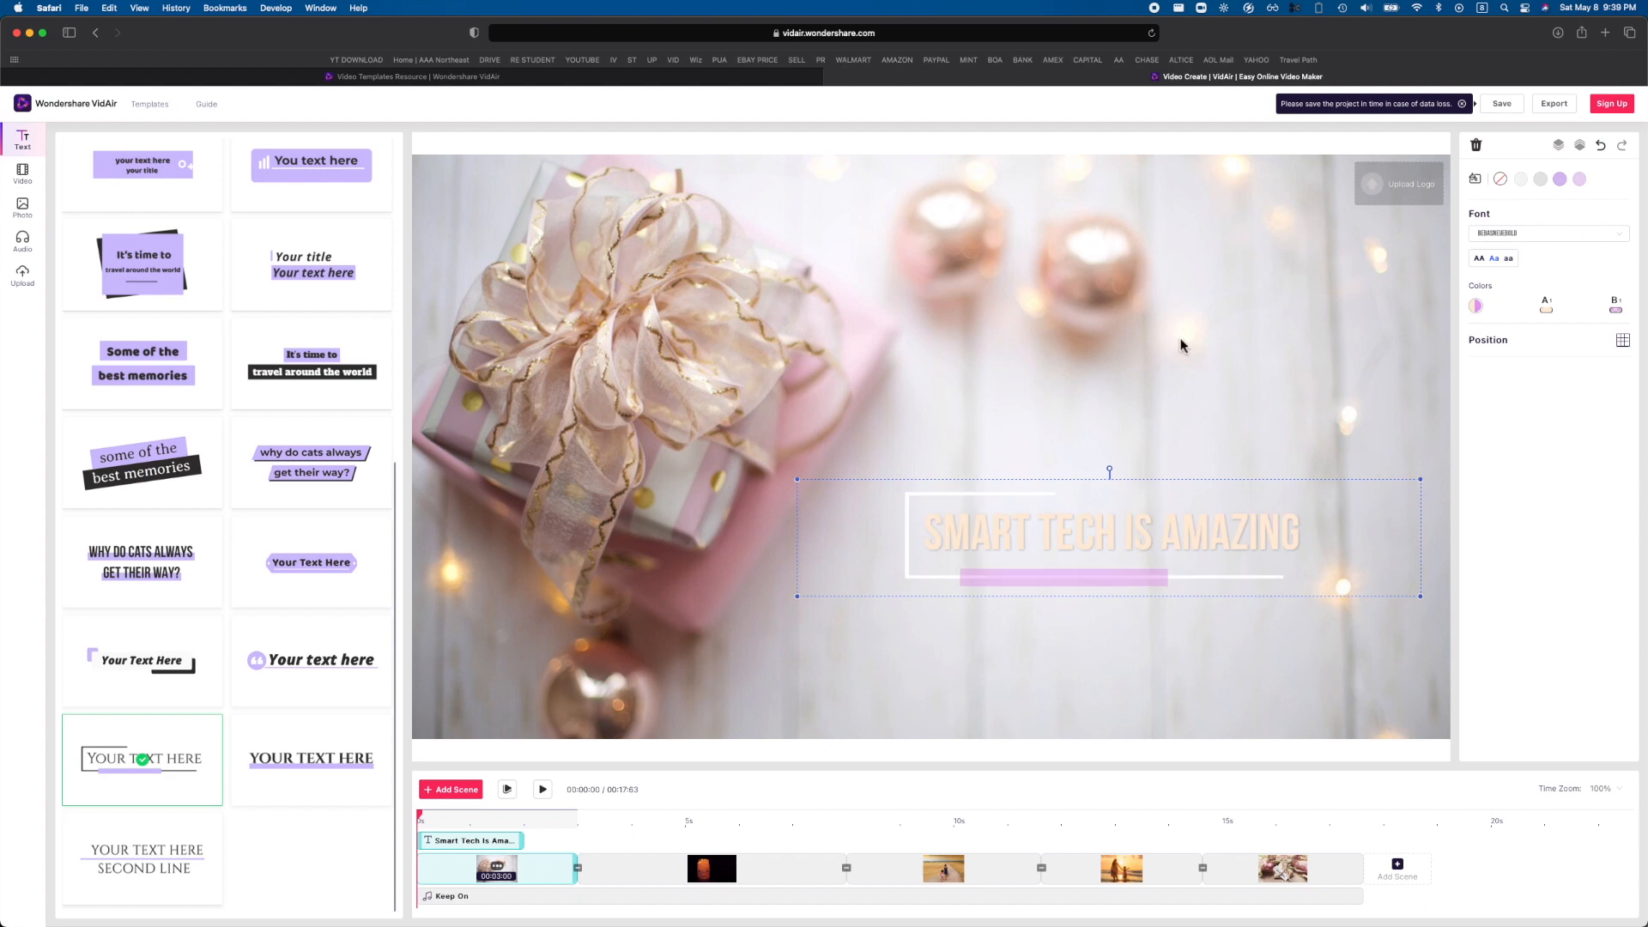
Change the title's color scheme to yellow text with a green bar.
click(1478, 306)
click(1494, 354)
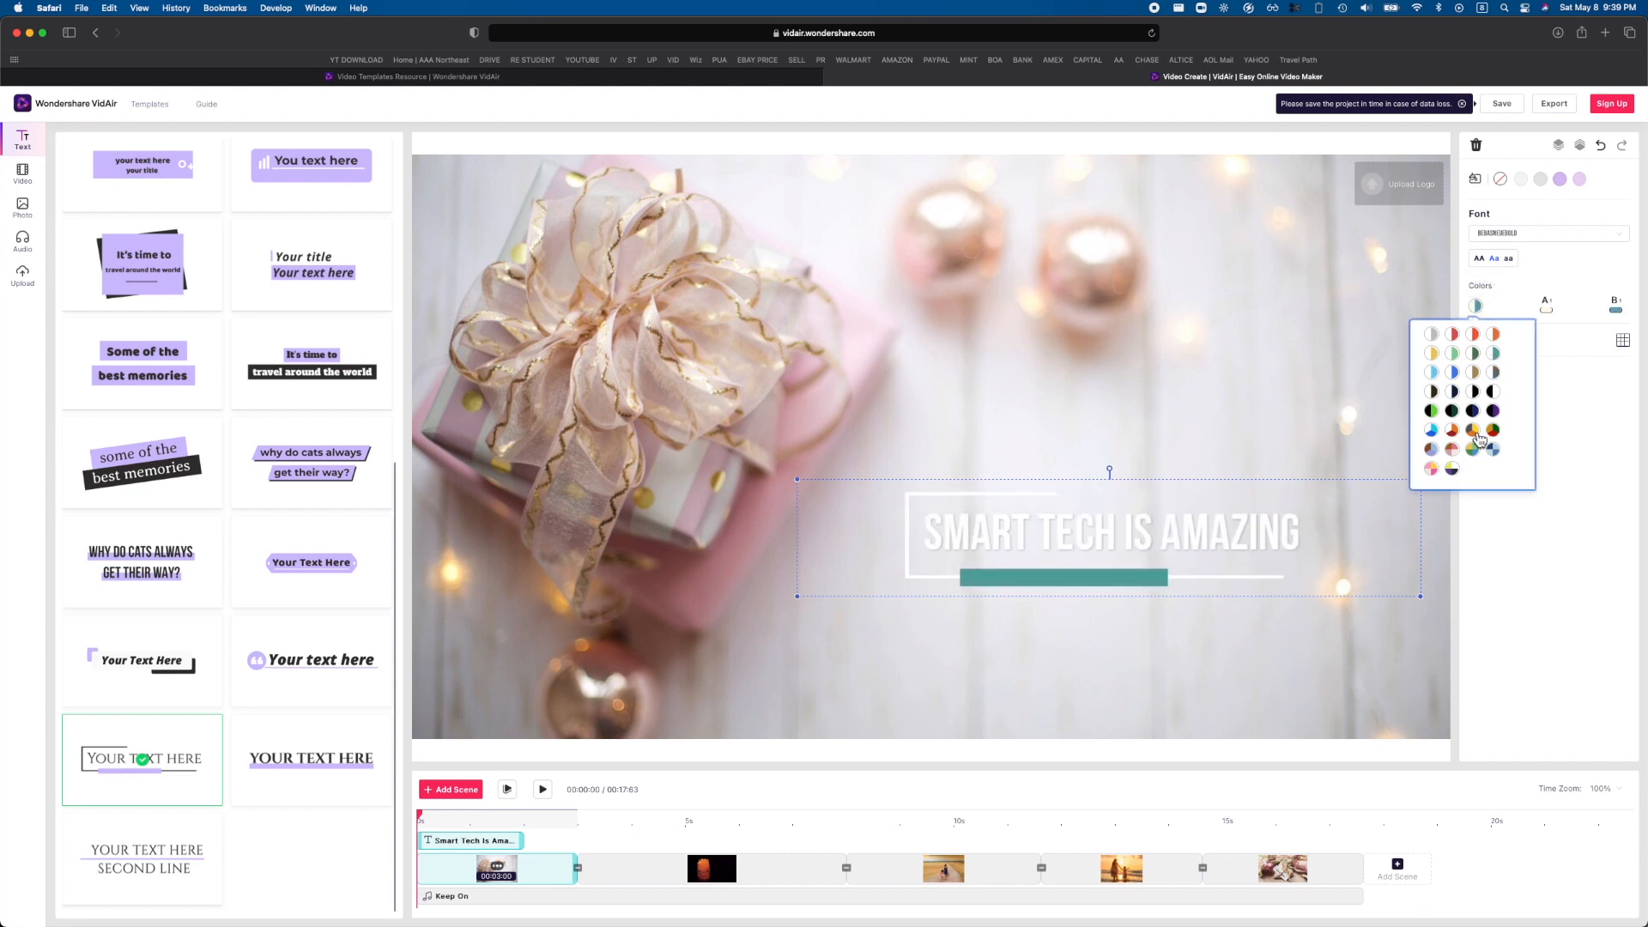
click(1473, 448)
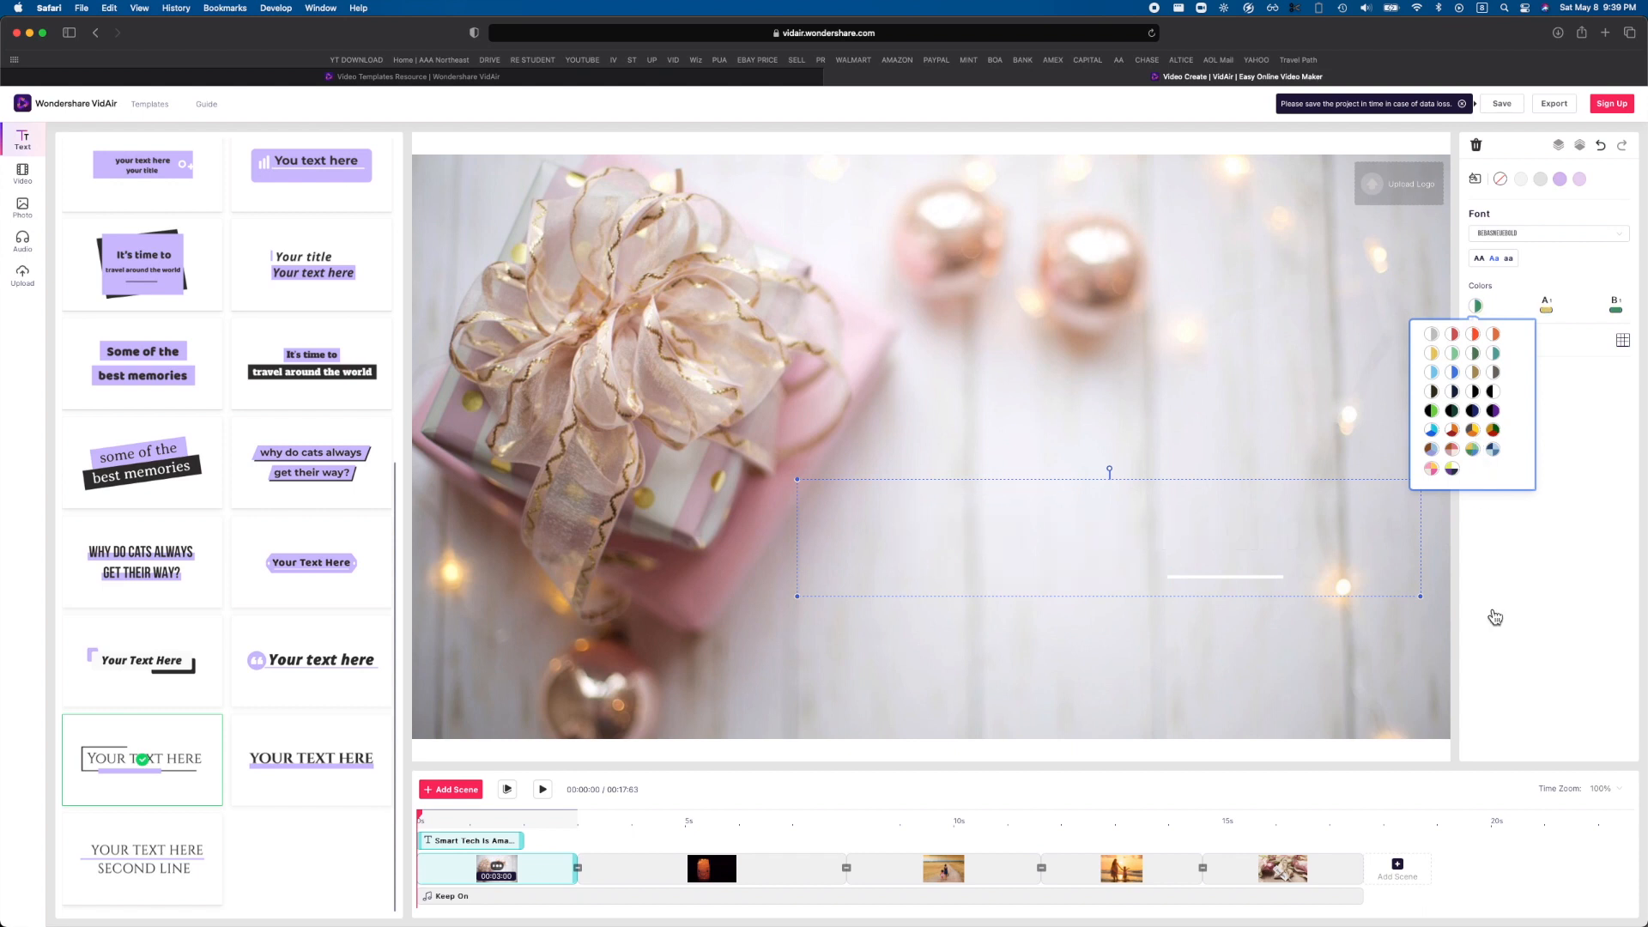
Add the stock video of a spray bottle and door handle as a new last scene and shorten it to 3 seconds.
click(22, 171)
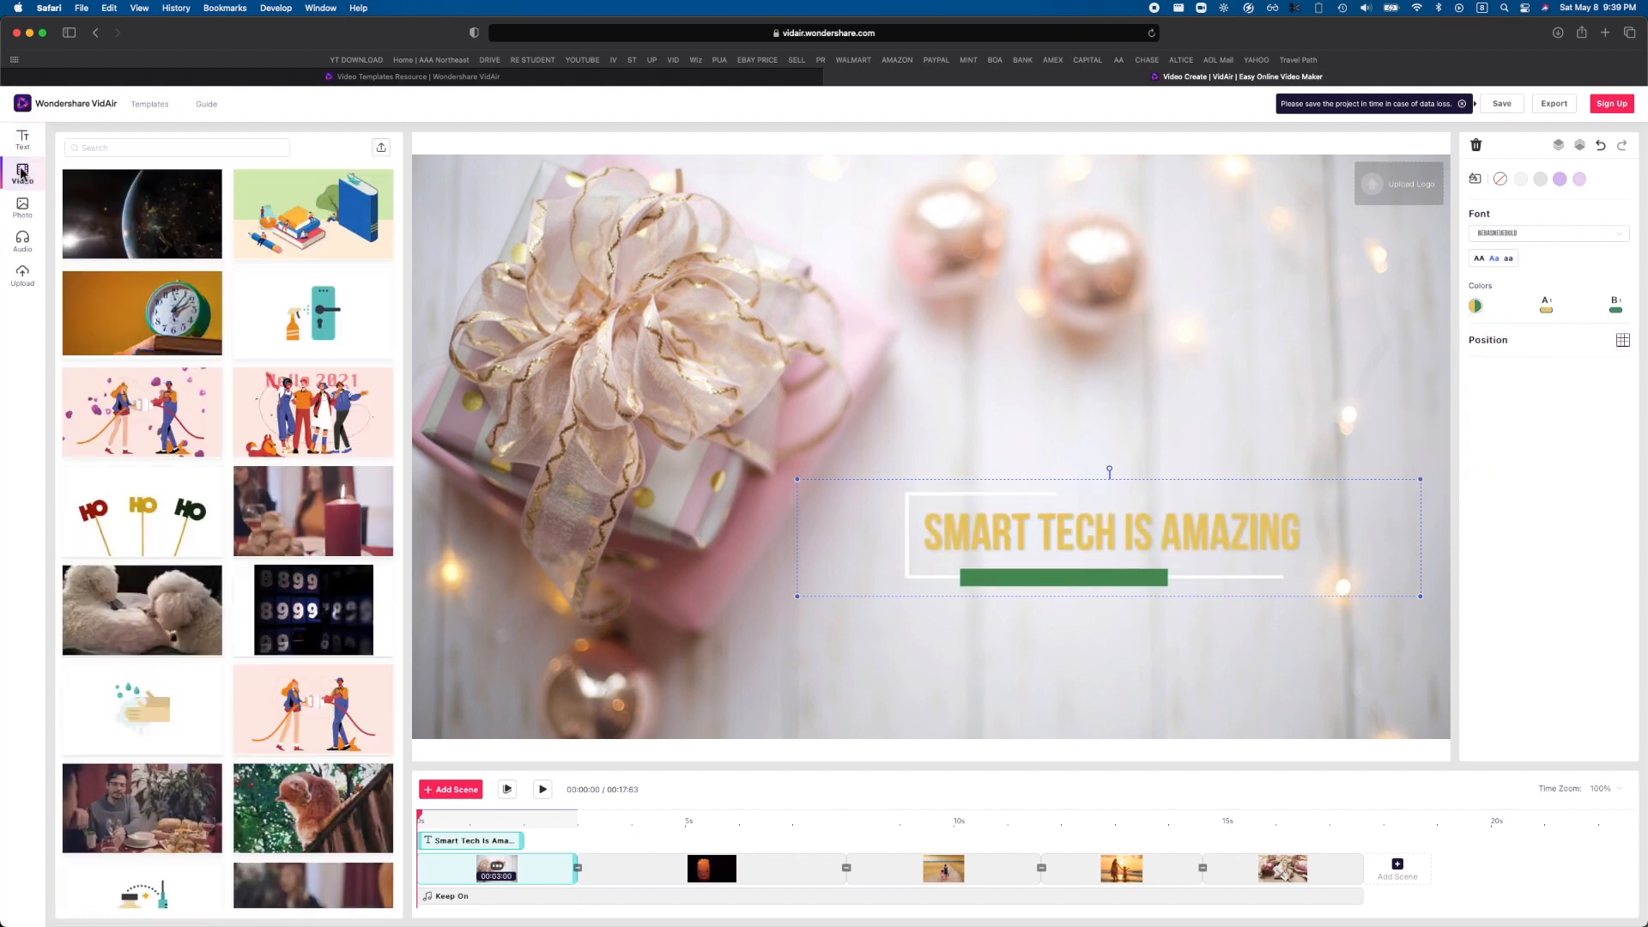
scroll(276, 361, down, 5)
scroll(276, 363, down, 10)
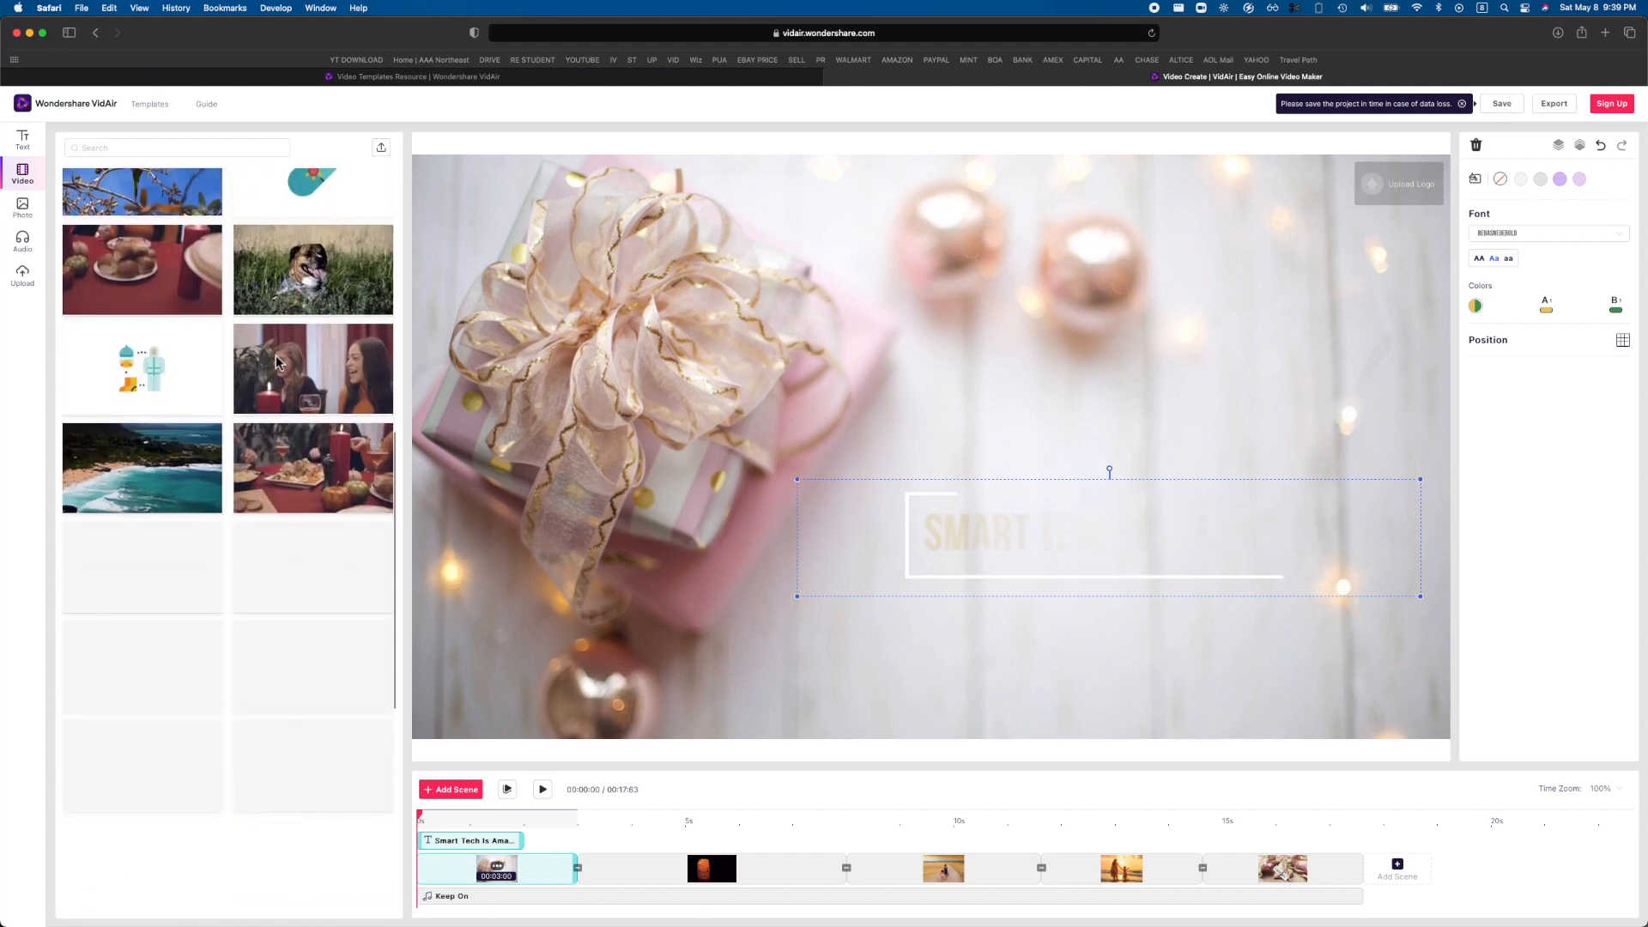
scroll(276, 361, up, 15)
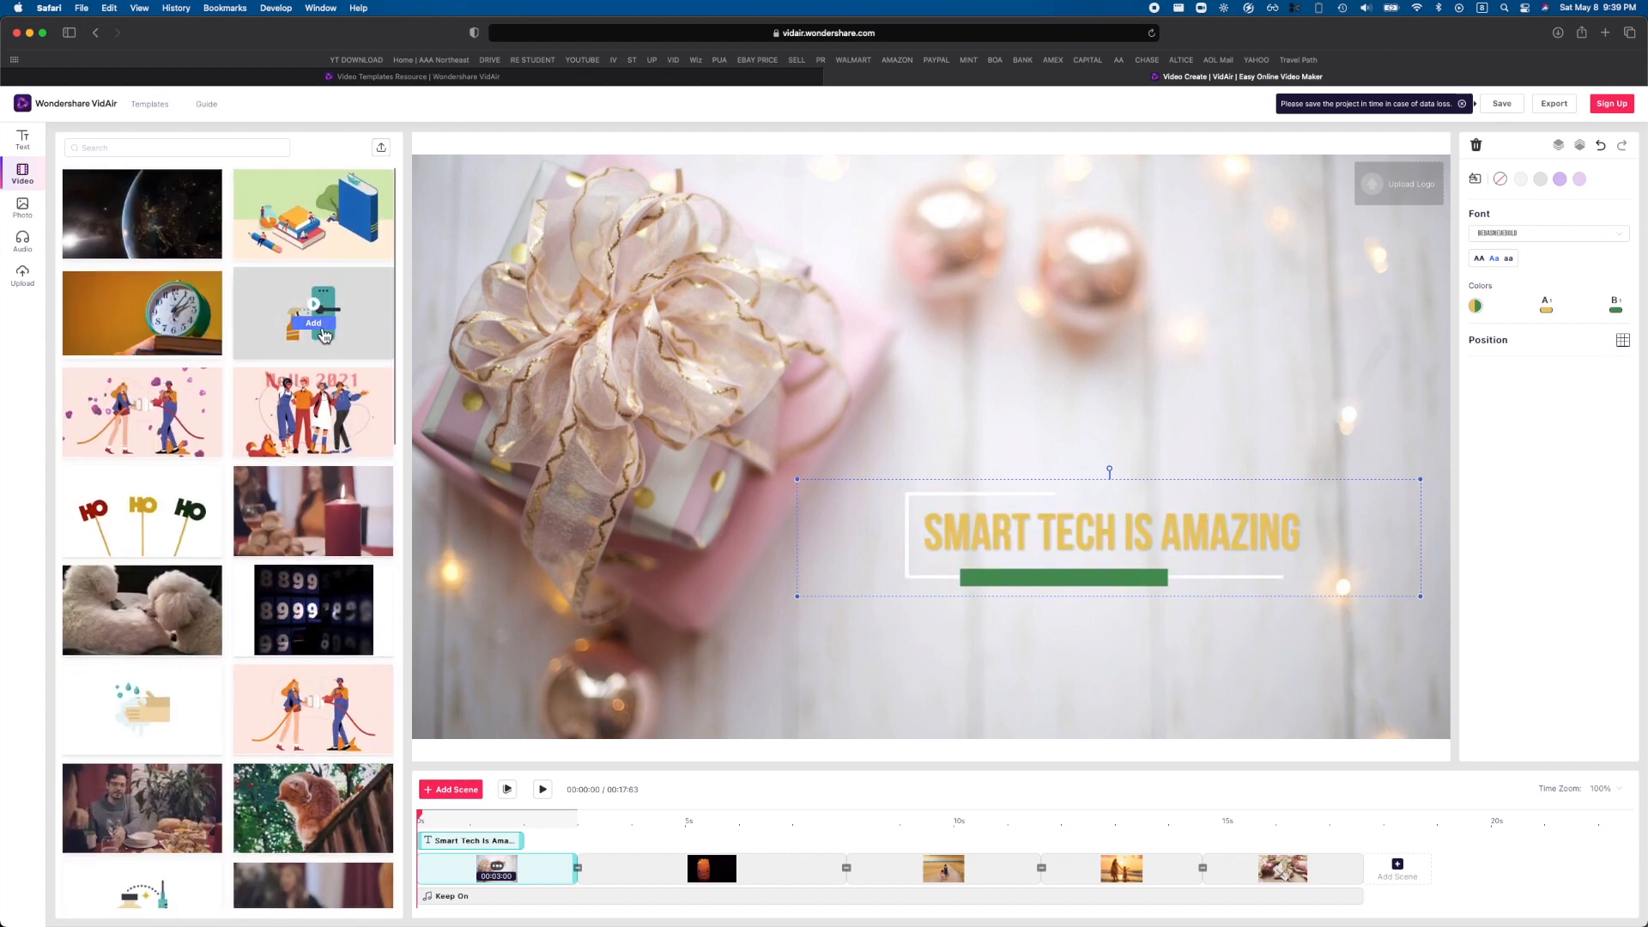
click(316, 327)
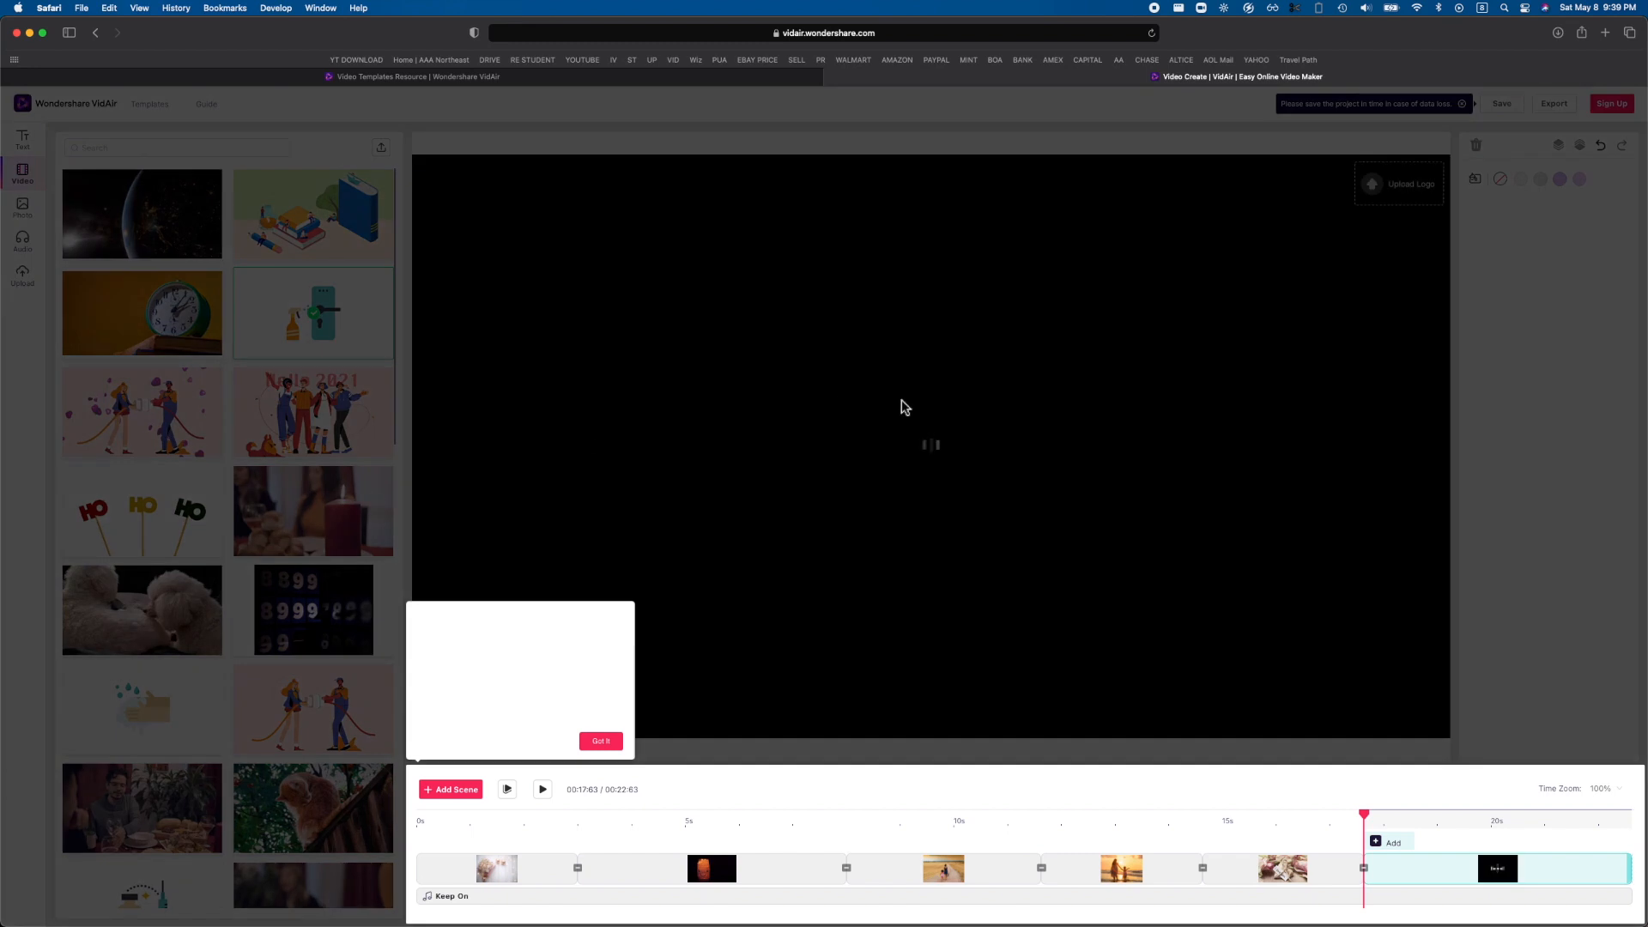
click(601, 742)
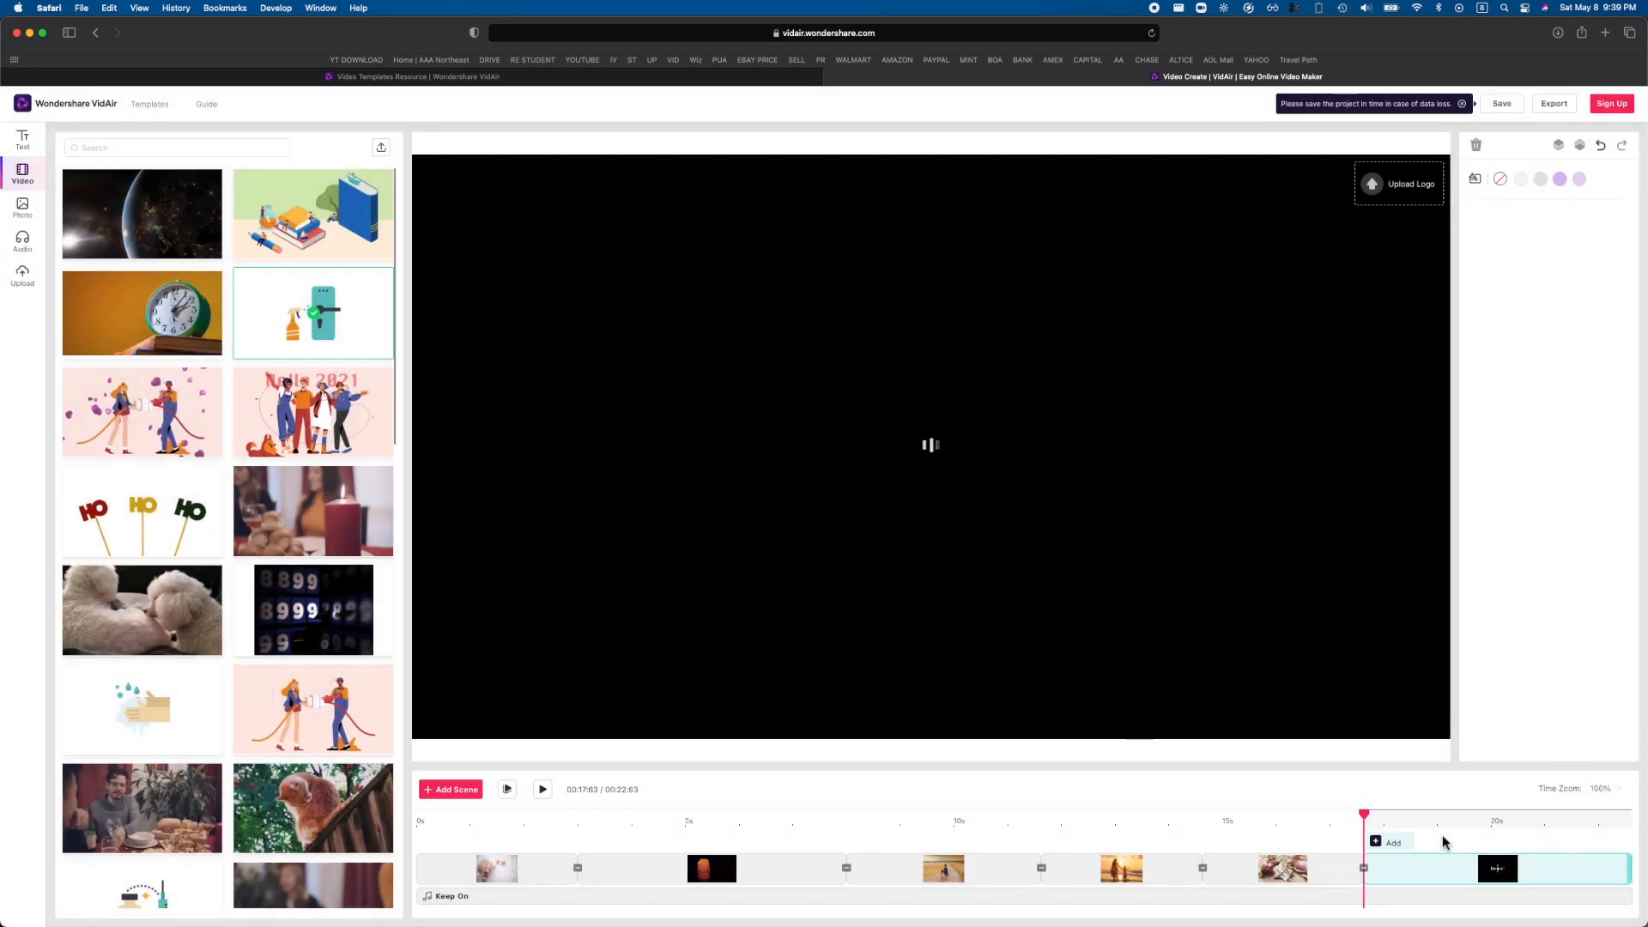
scroll(1443, 850, right, 5)
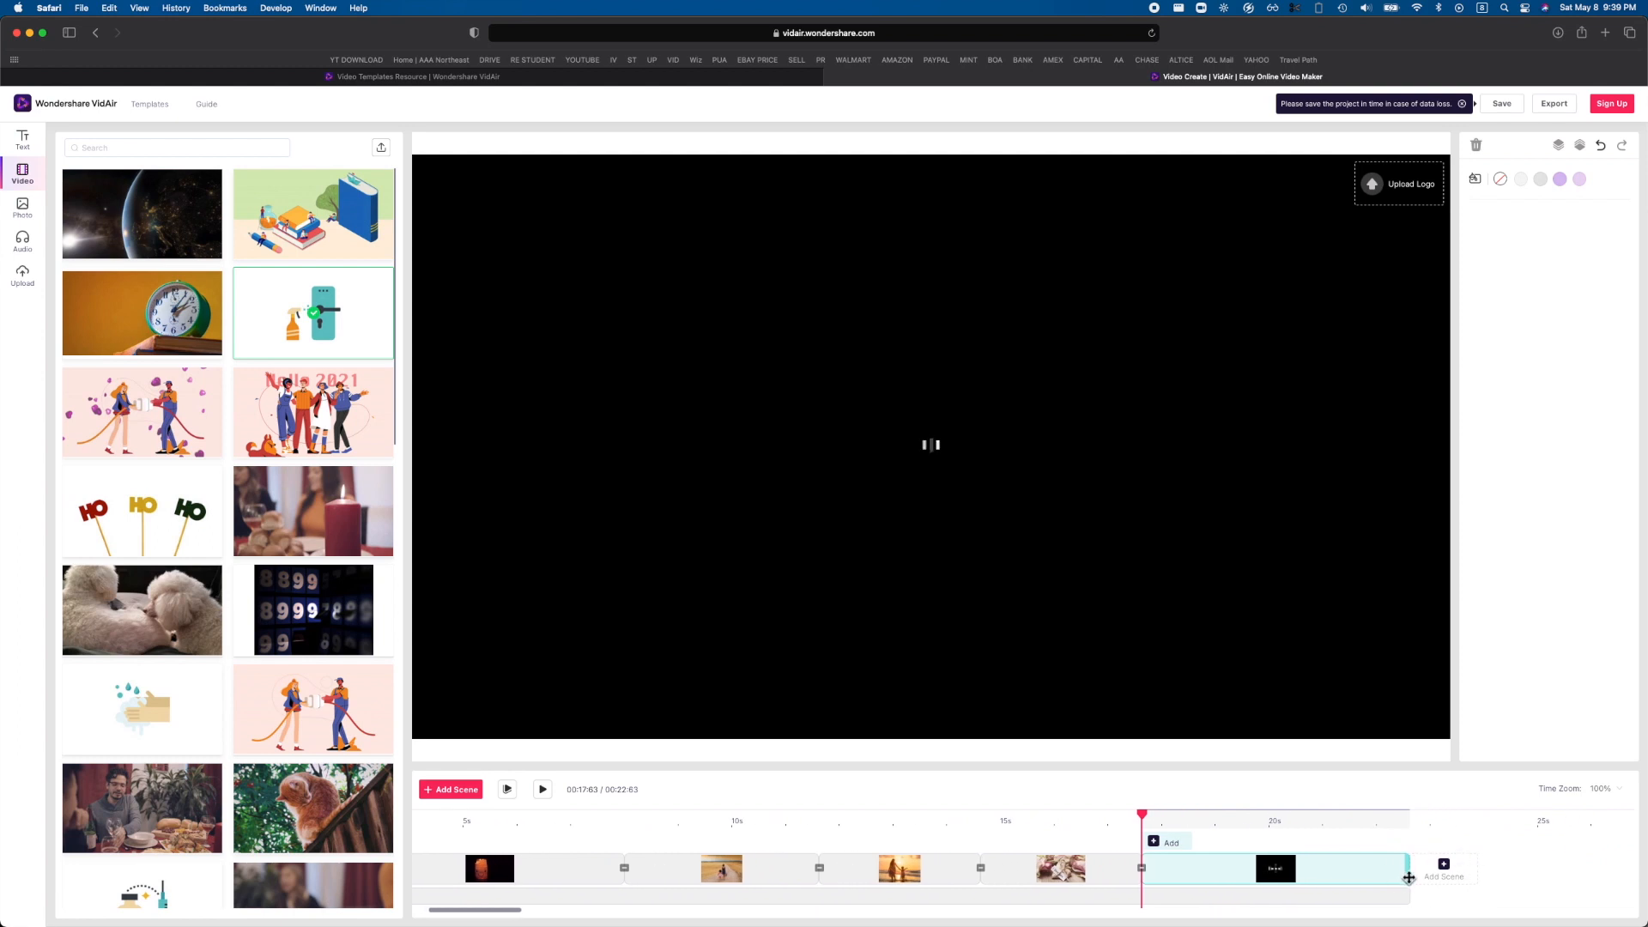
drag(1413, 872, 1303, 872)
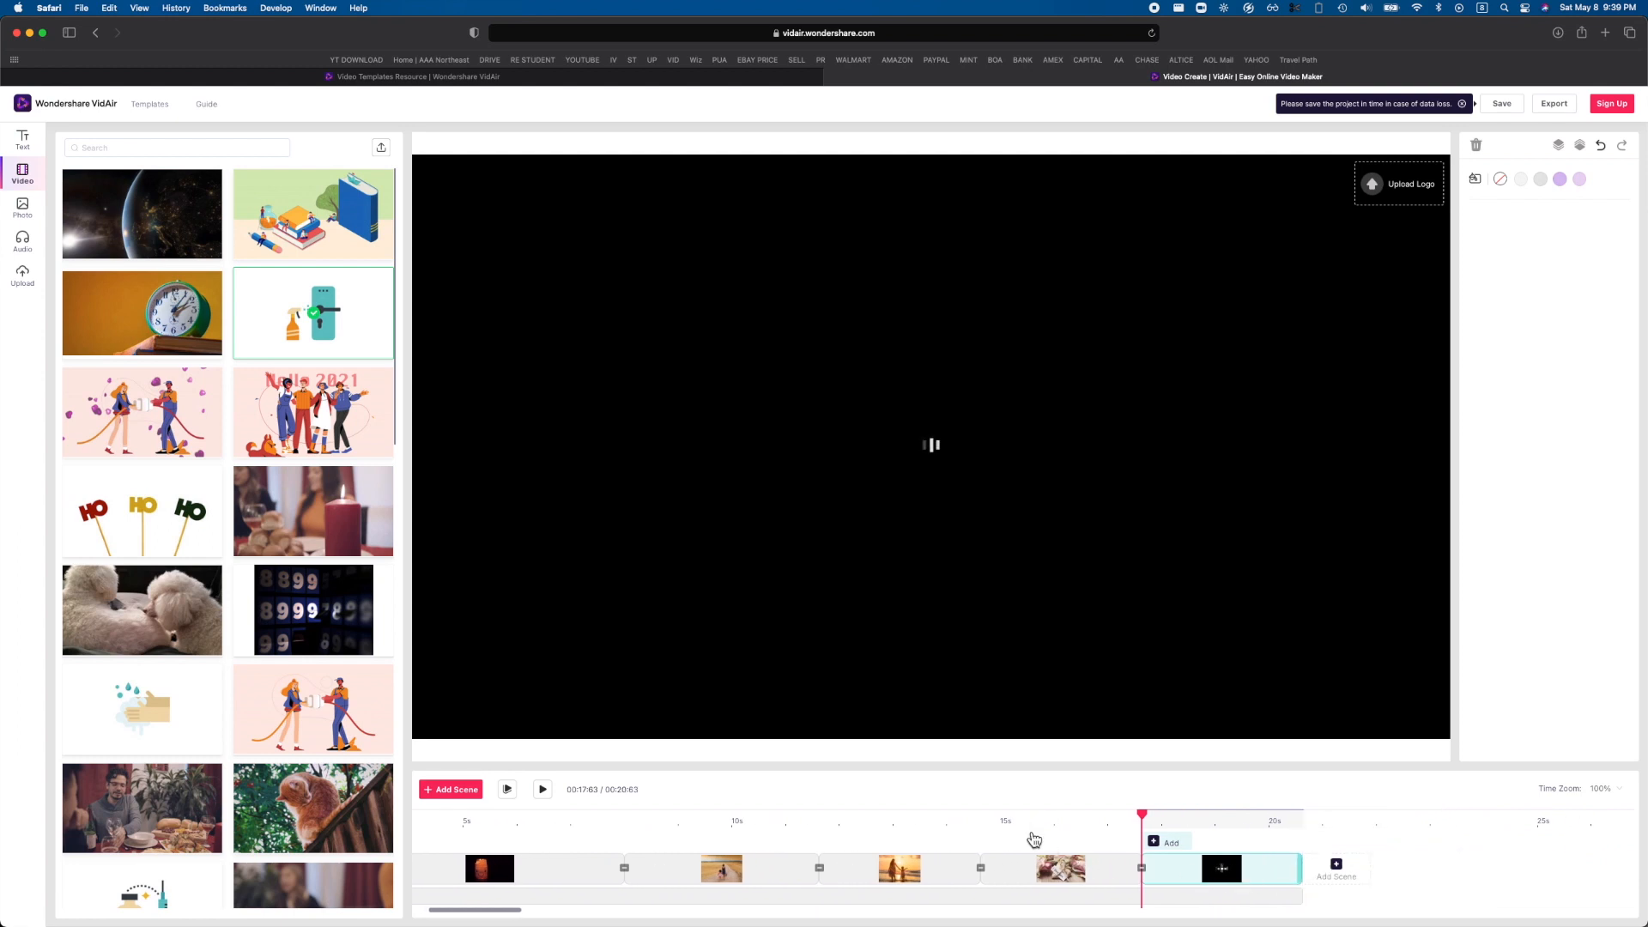
Duplicate the "Happy Mother's Day!" scene and shorten the original scene's title clip to about 2 seconds.
click(1064, 837)
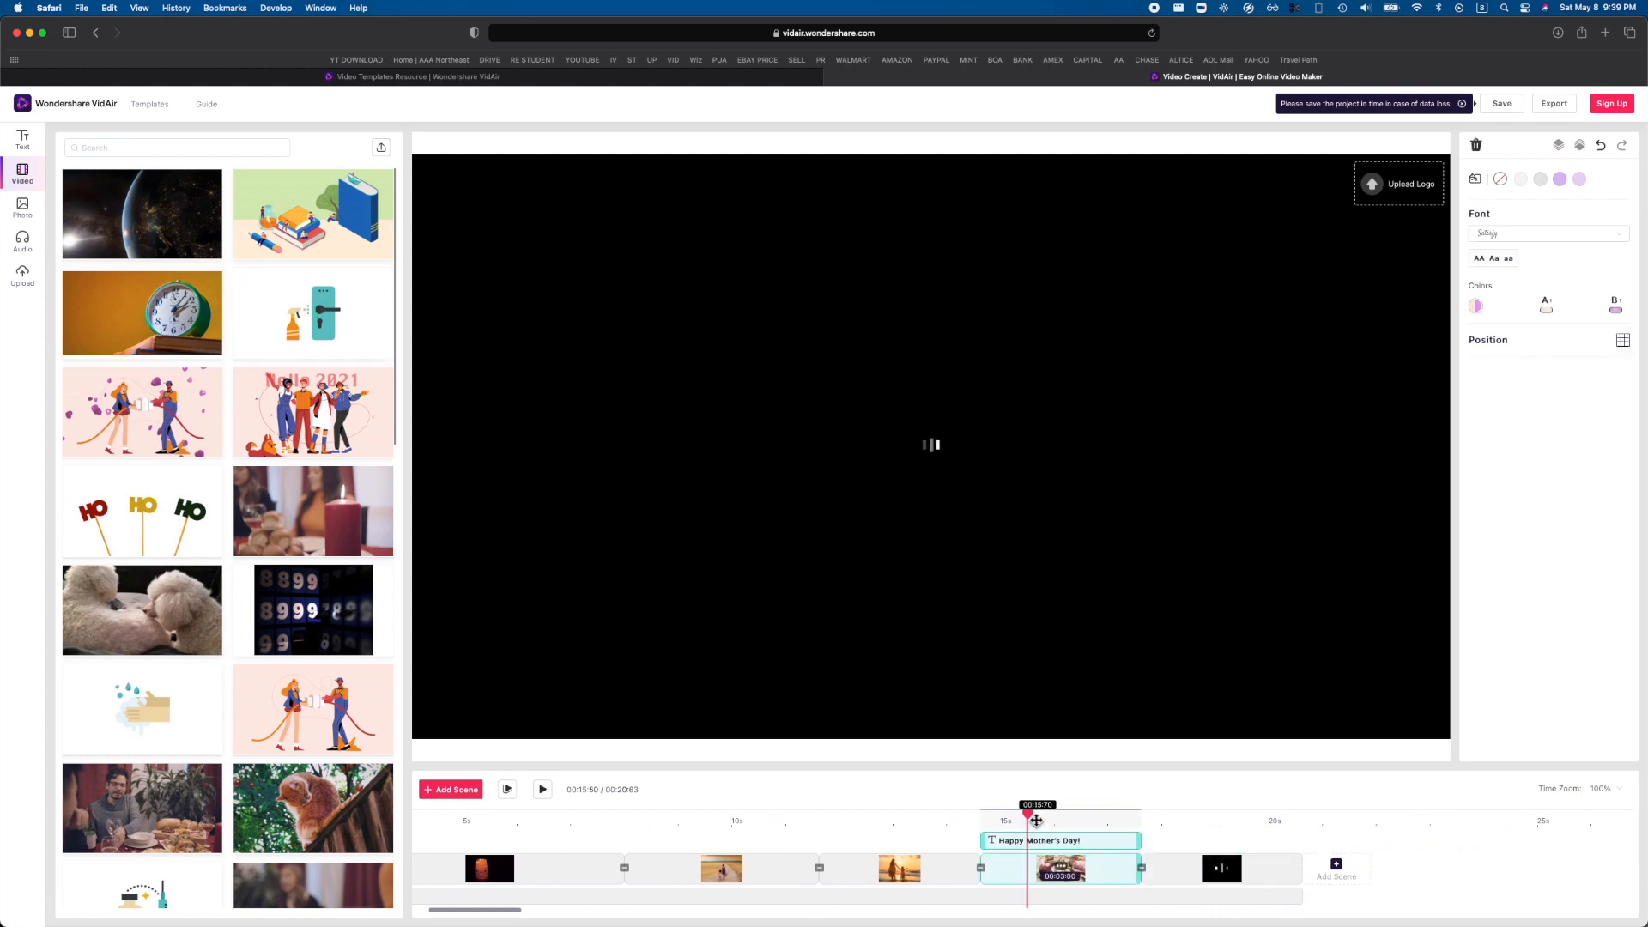
click(1030, 821)
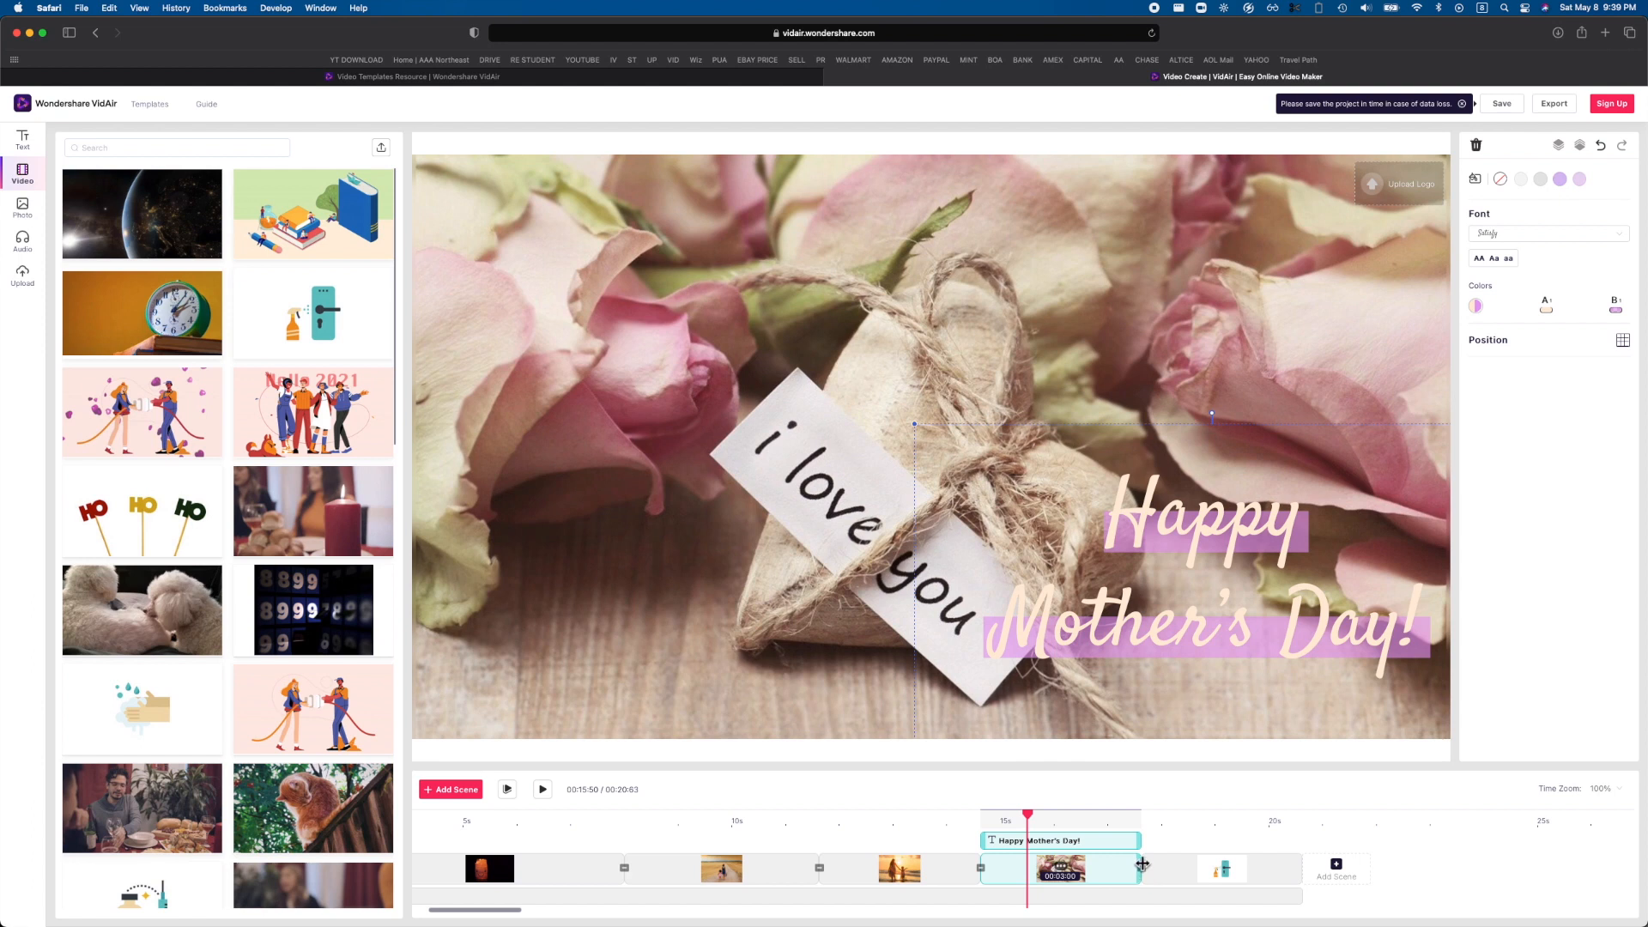
click(1065, 868)
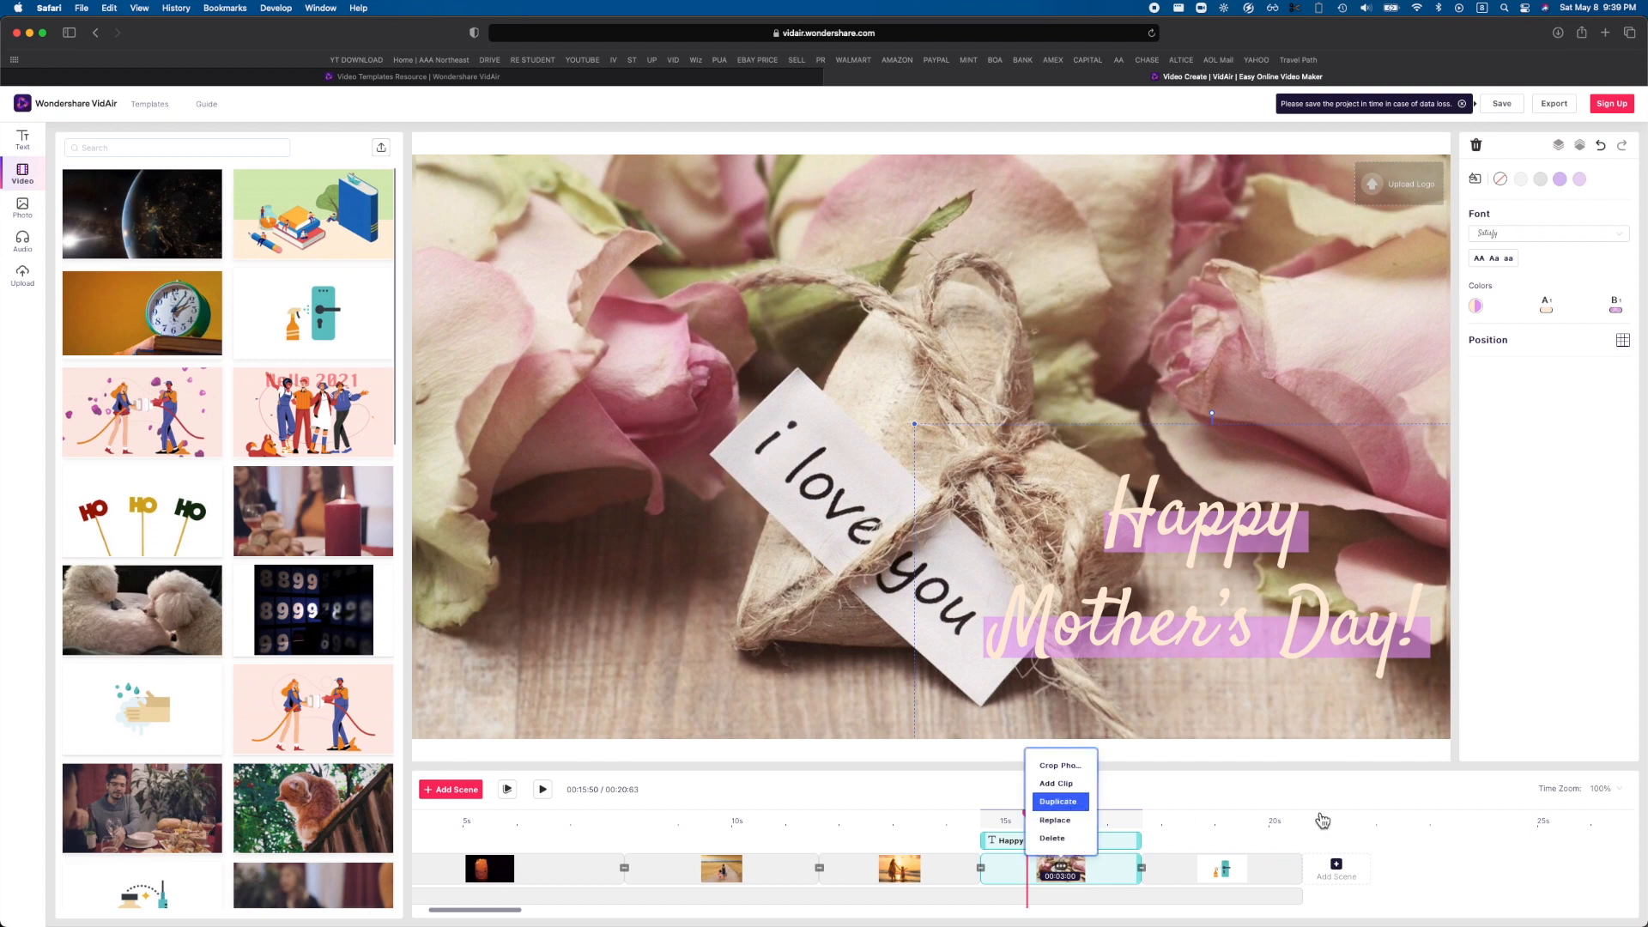
click(987, 872)
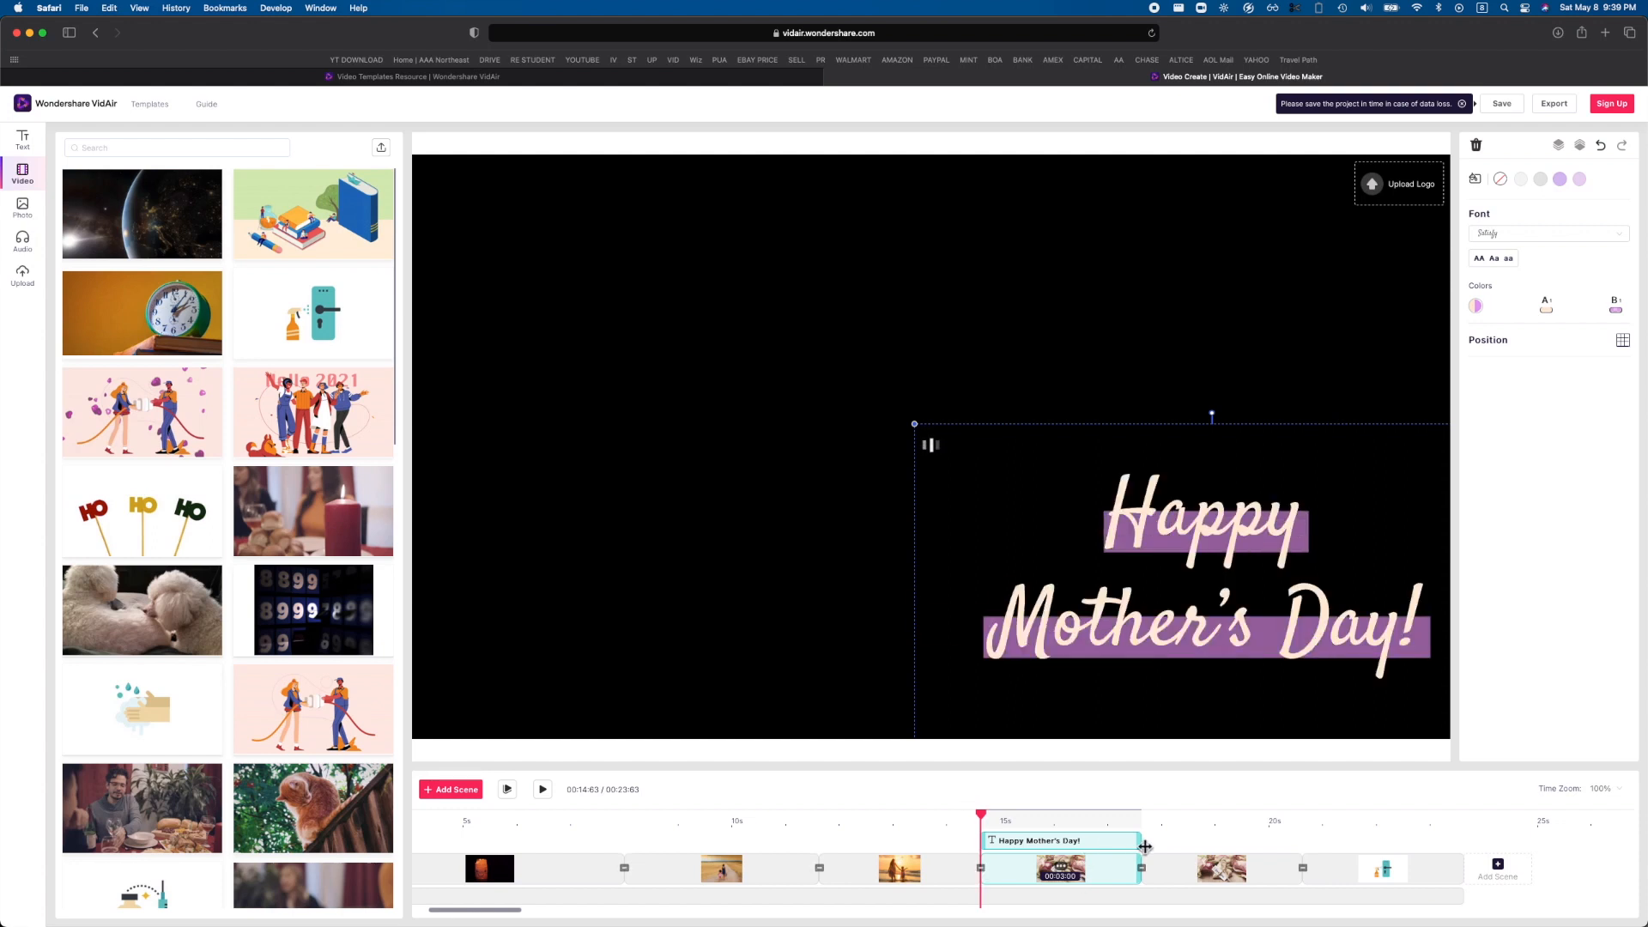
drag(1145, 847, 1062, 841)
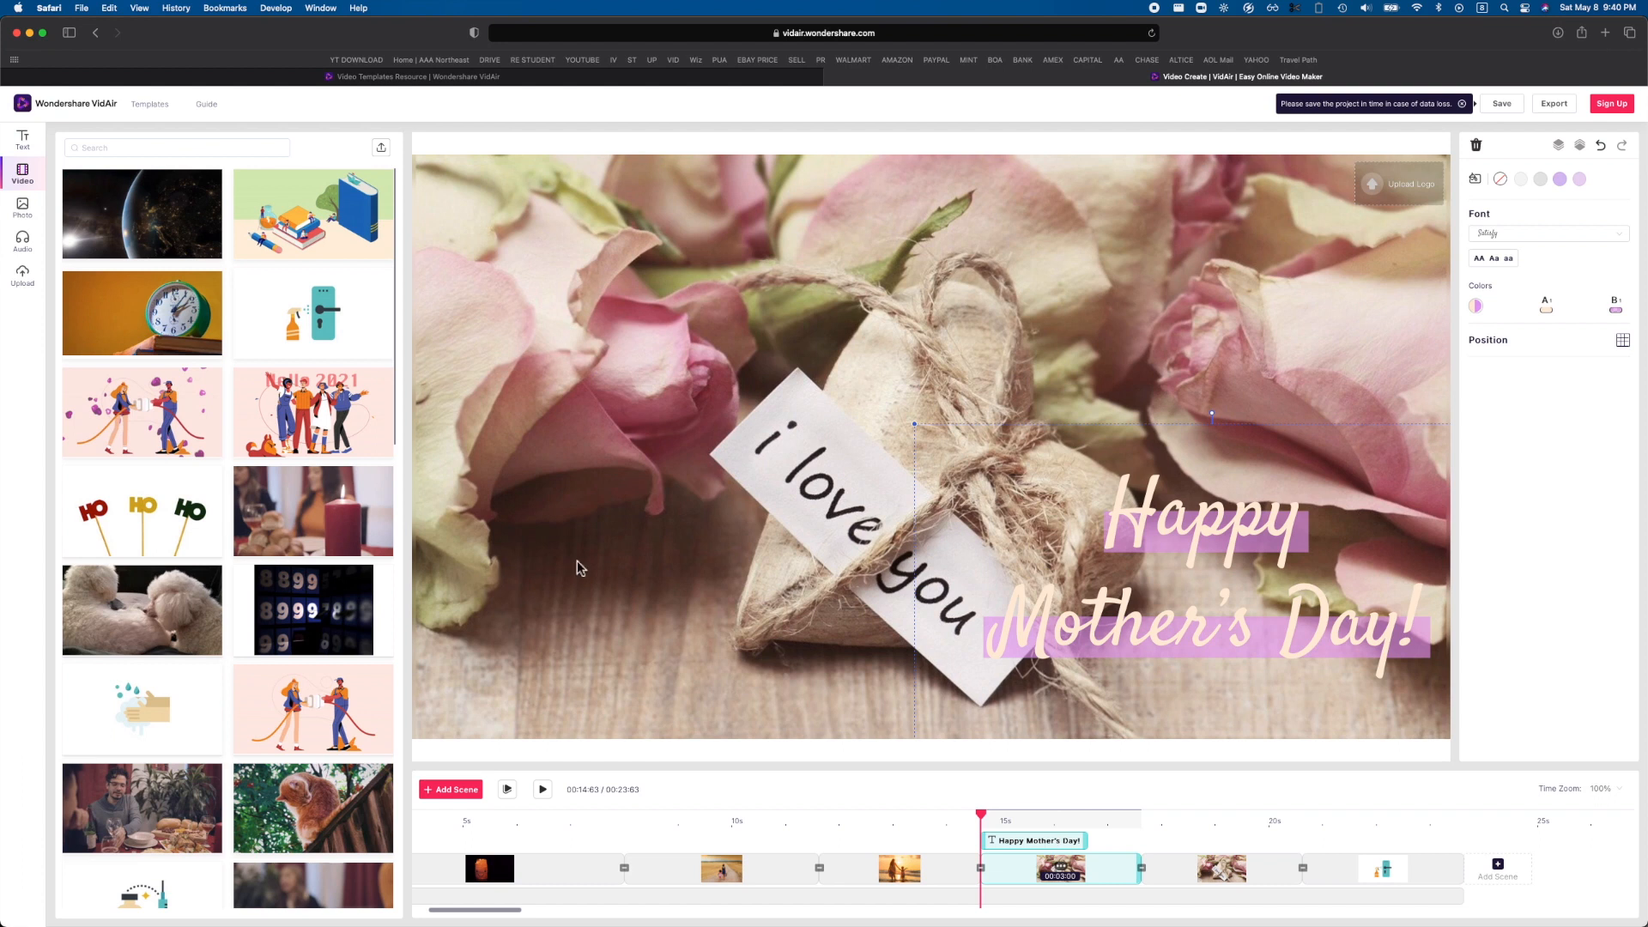
View the stock photo library and dismiss the upload tip.
click(38, 223)
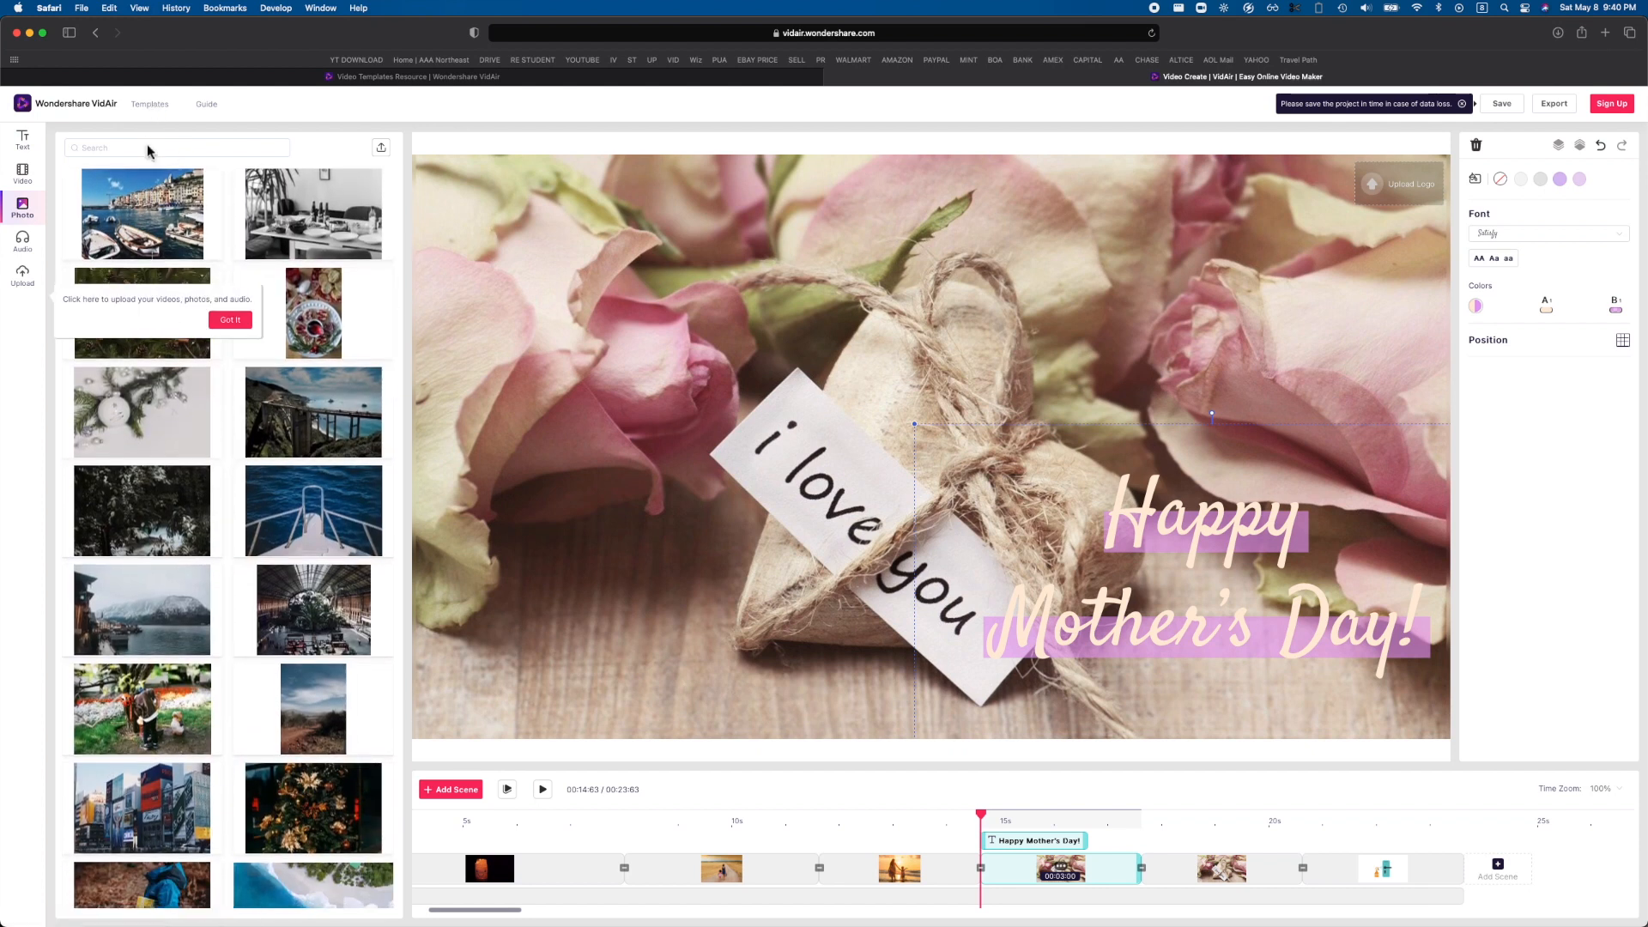
click(234, 321)
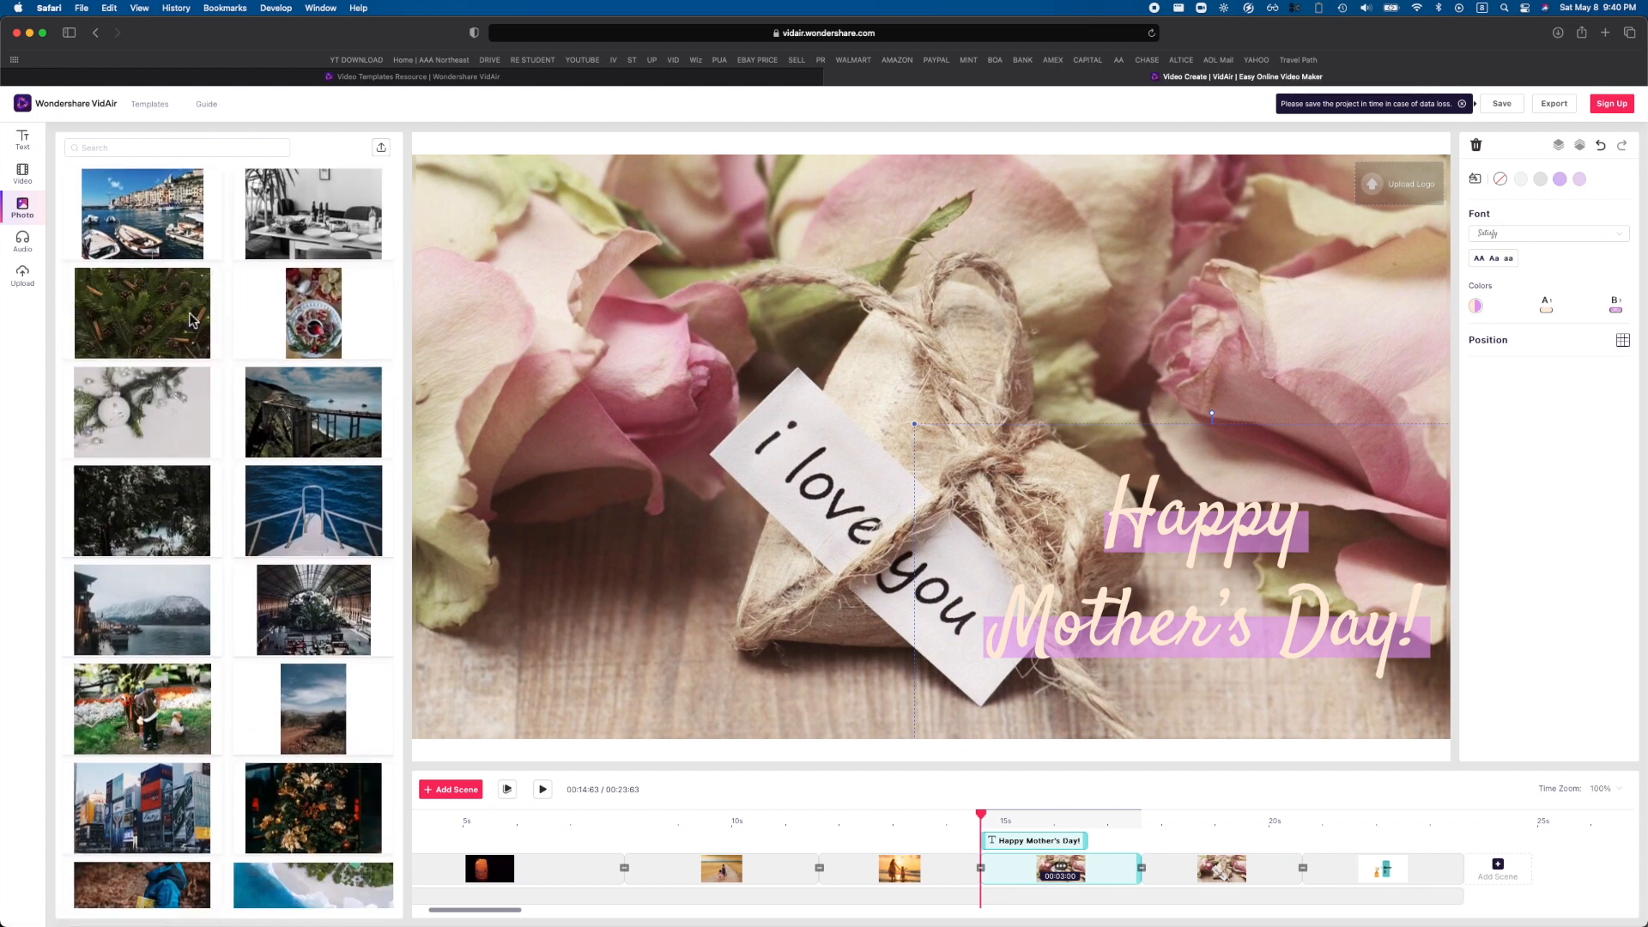
Add the full "At the shore" track from the Ambient mood category as the video's background music.
click(23, 241)
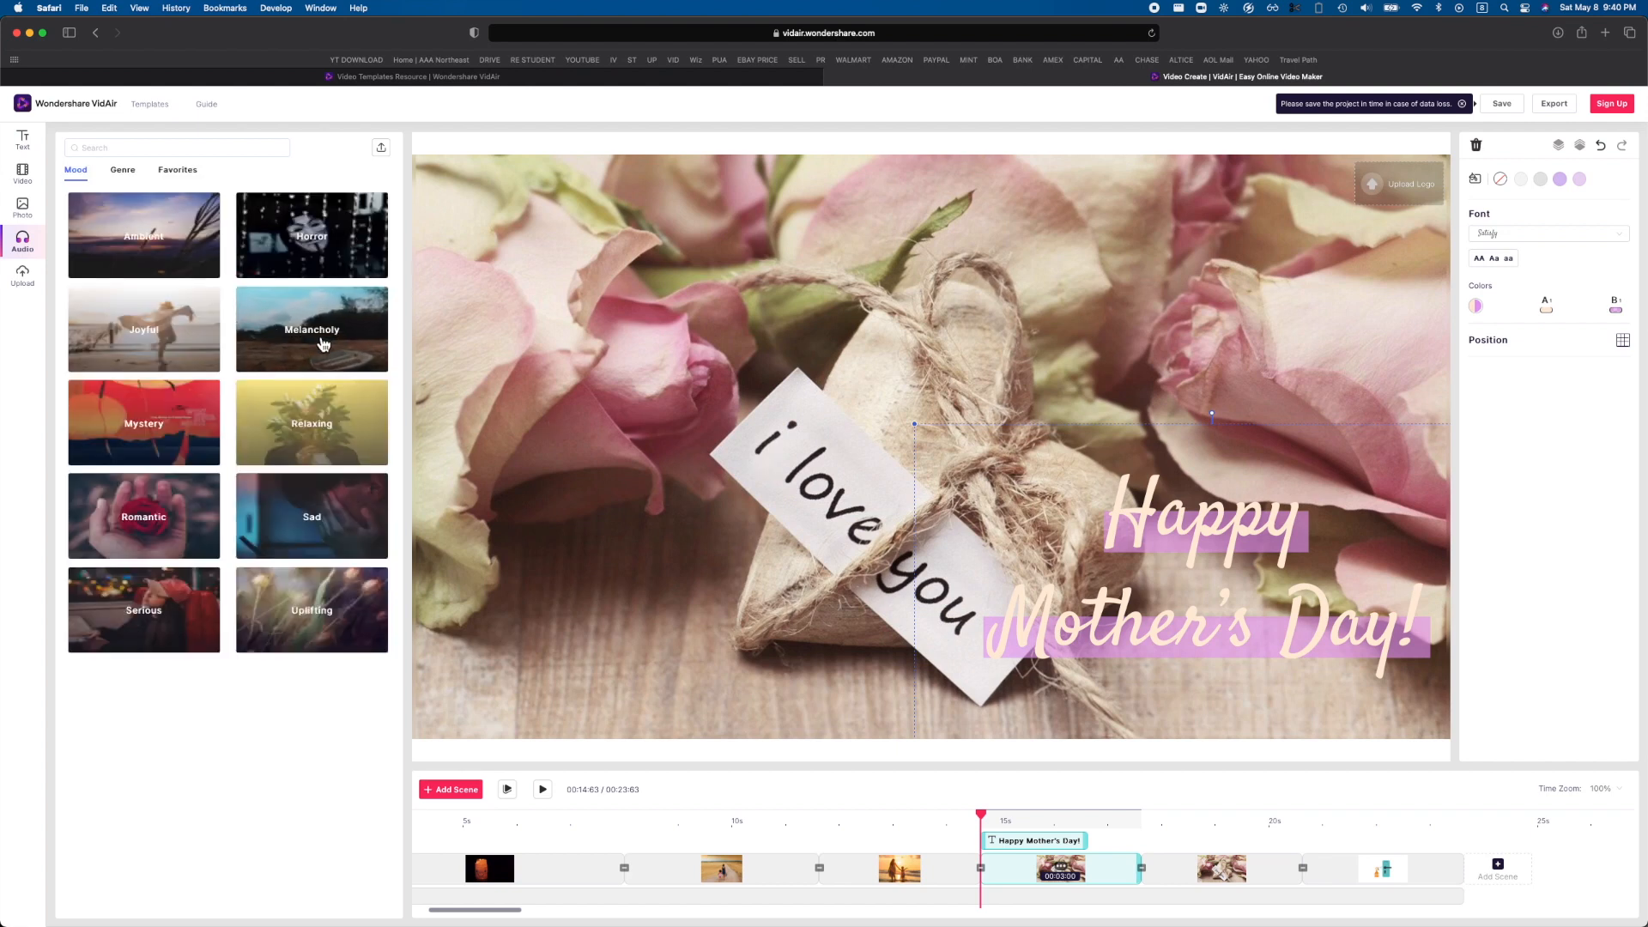
click(137, 272)
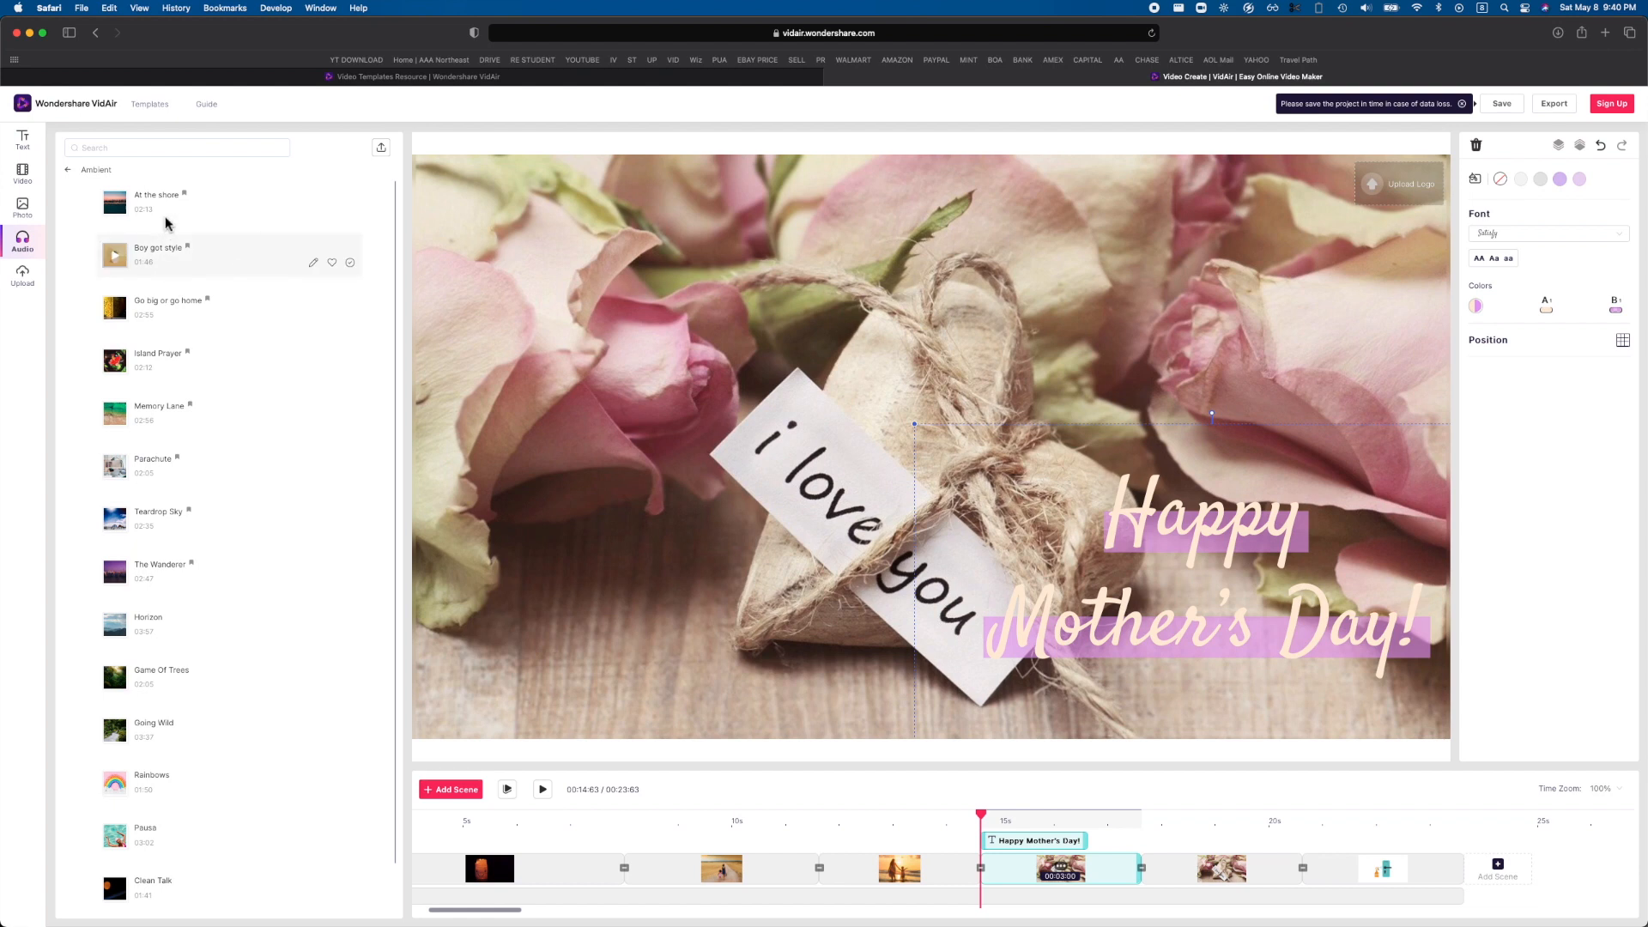
mouse_move(115, 210)
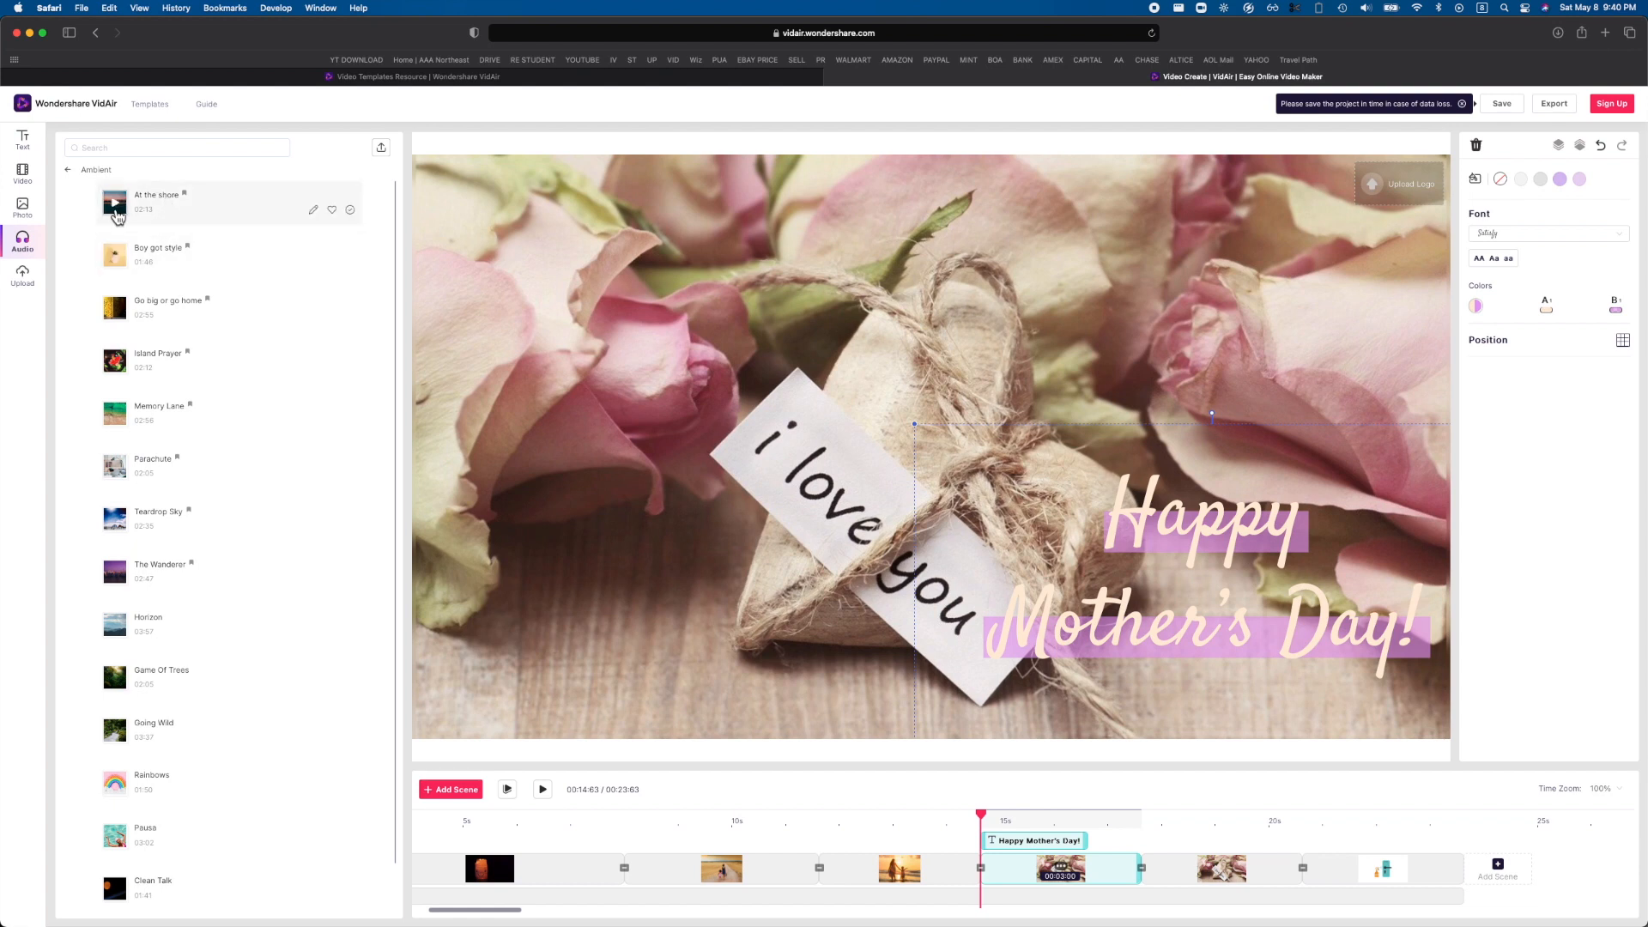
click(316, 211)
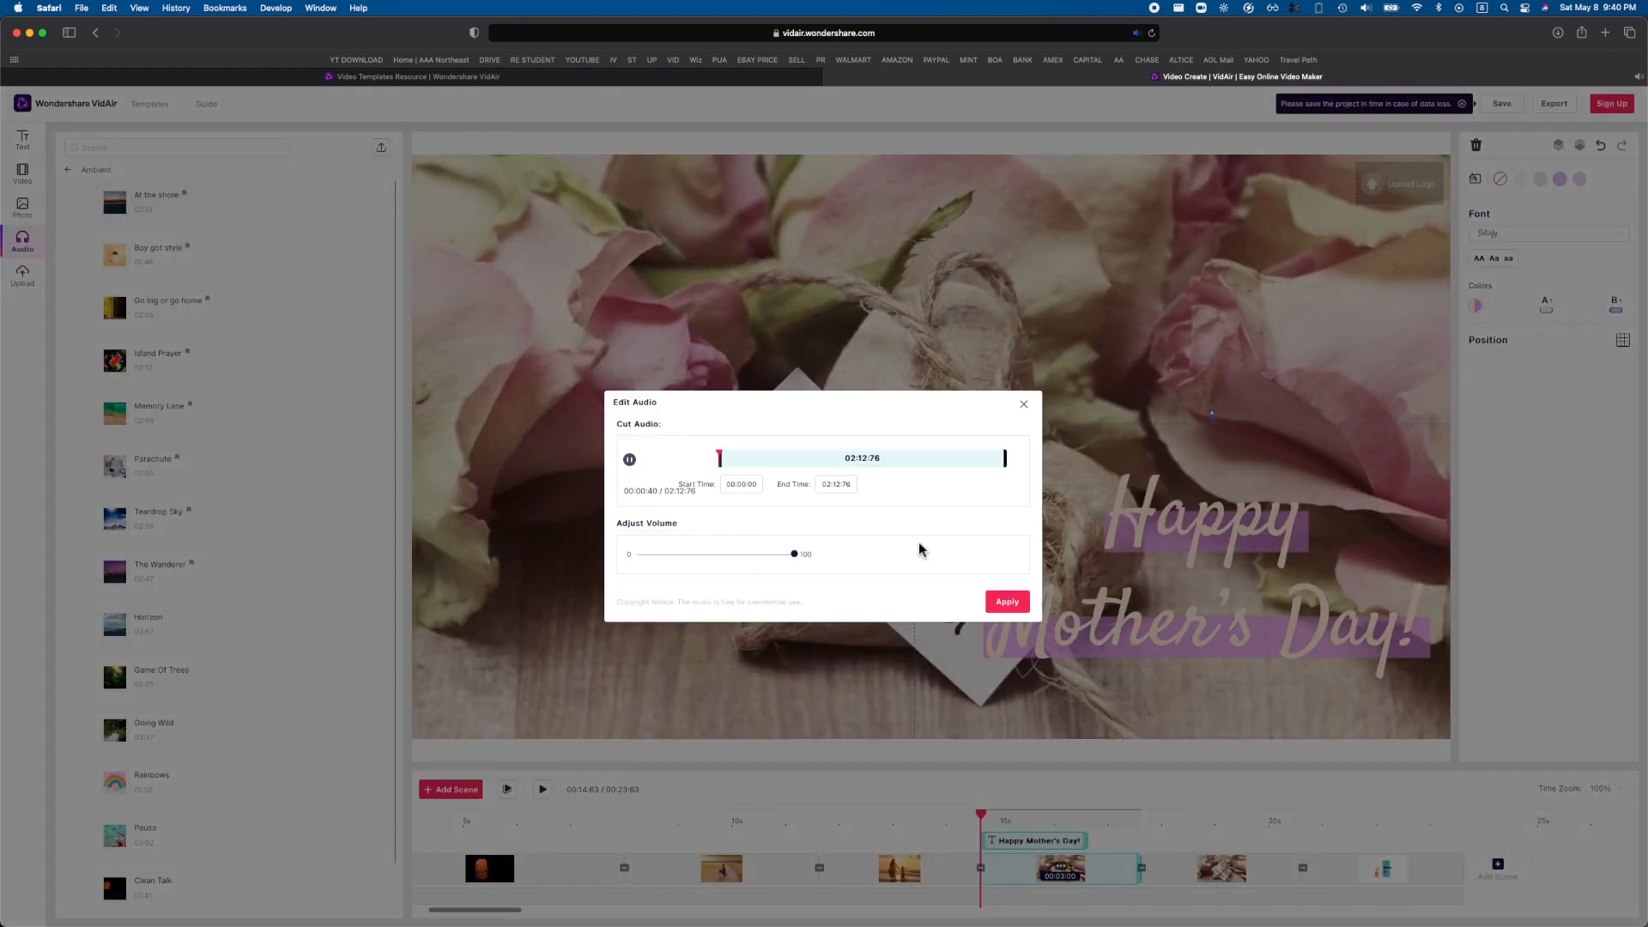
click(1024, 404)
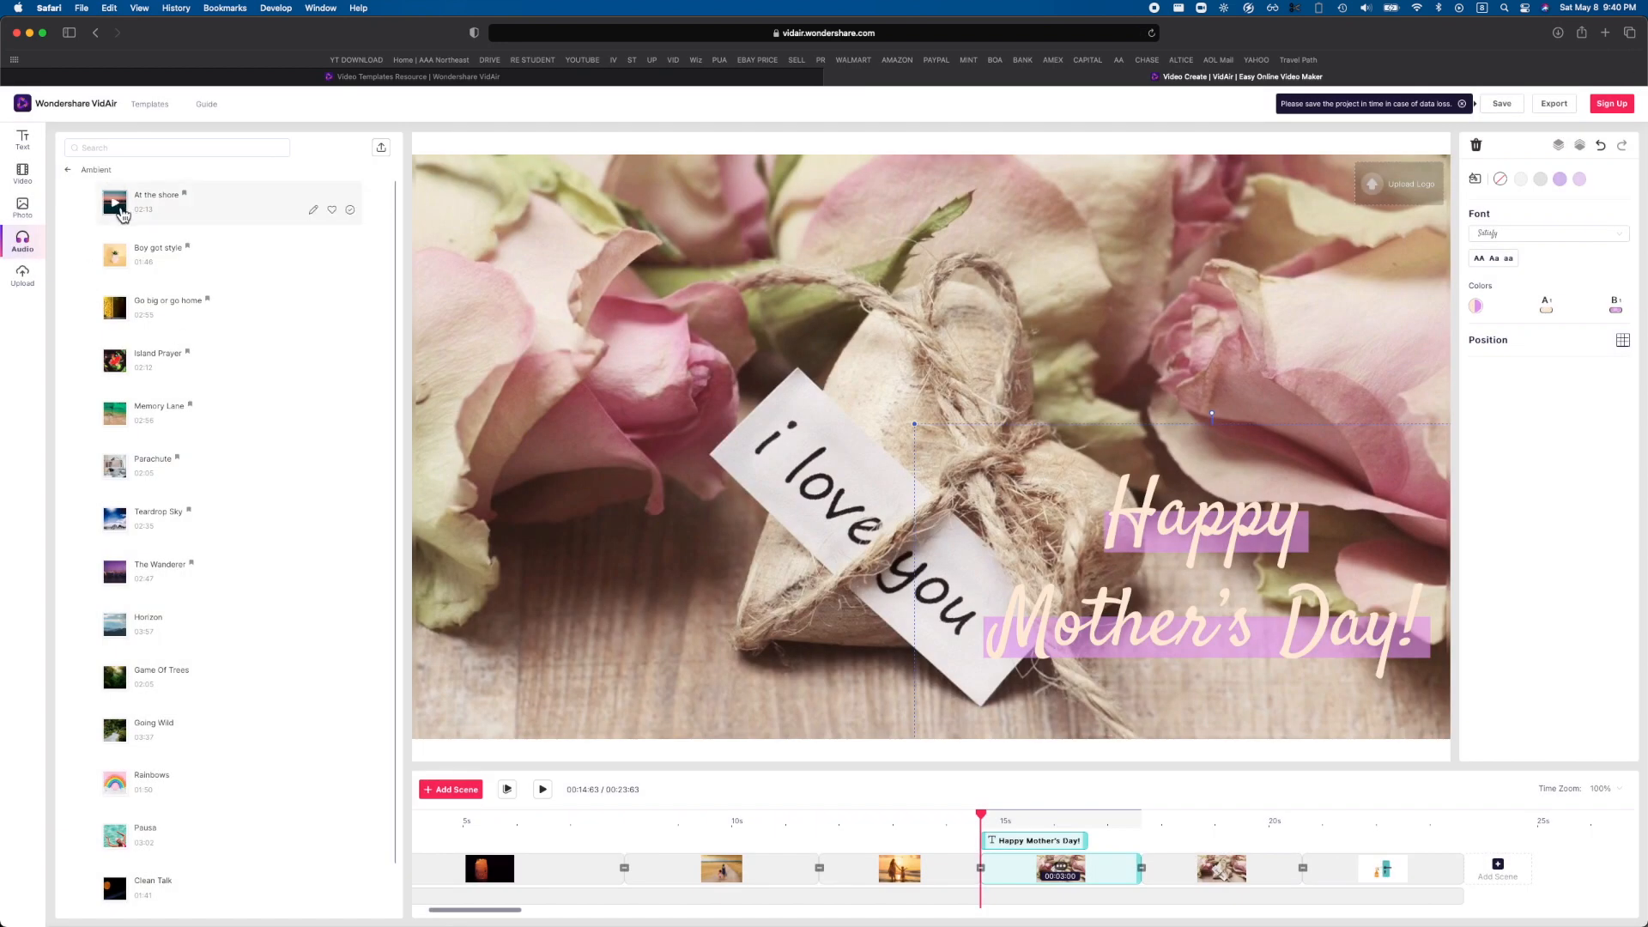
click(313, 210)
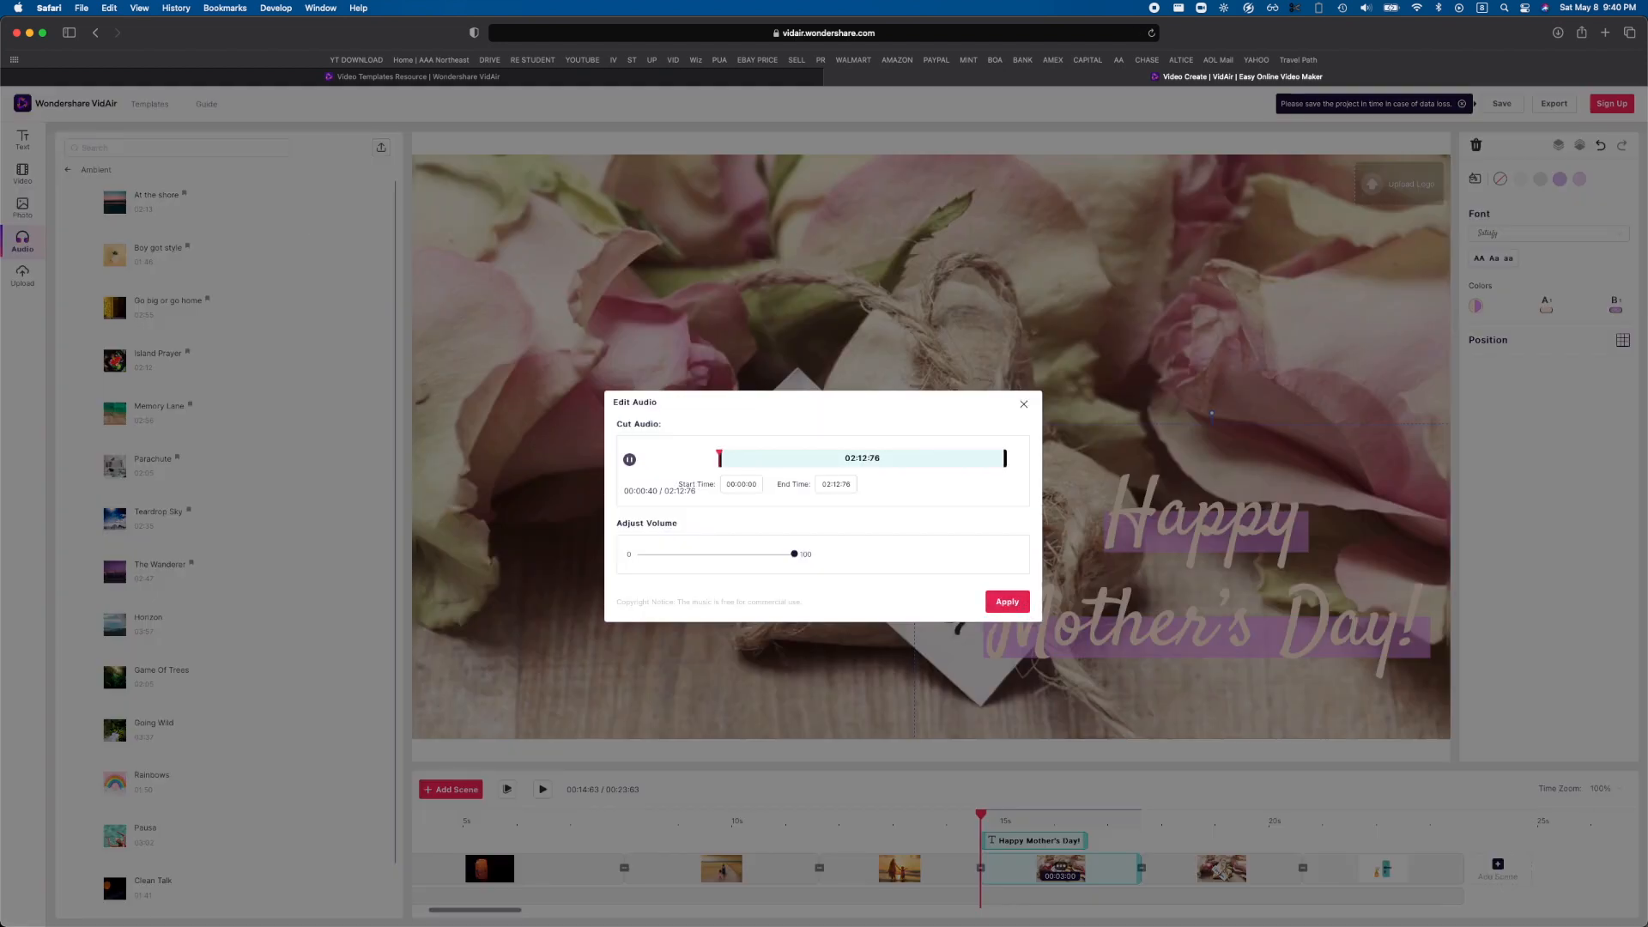
click(1007, 602)
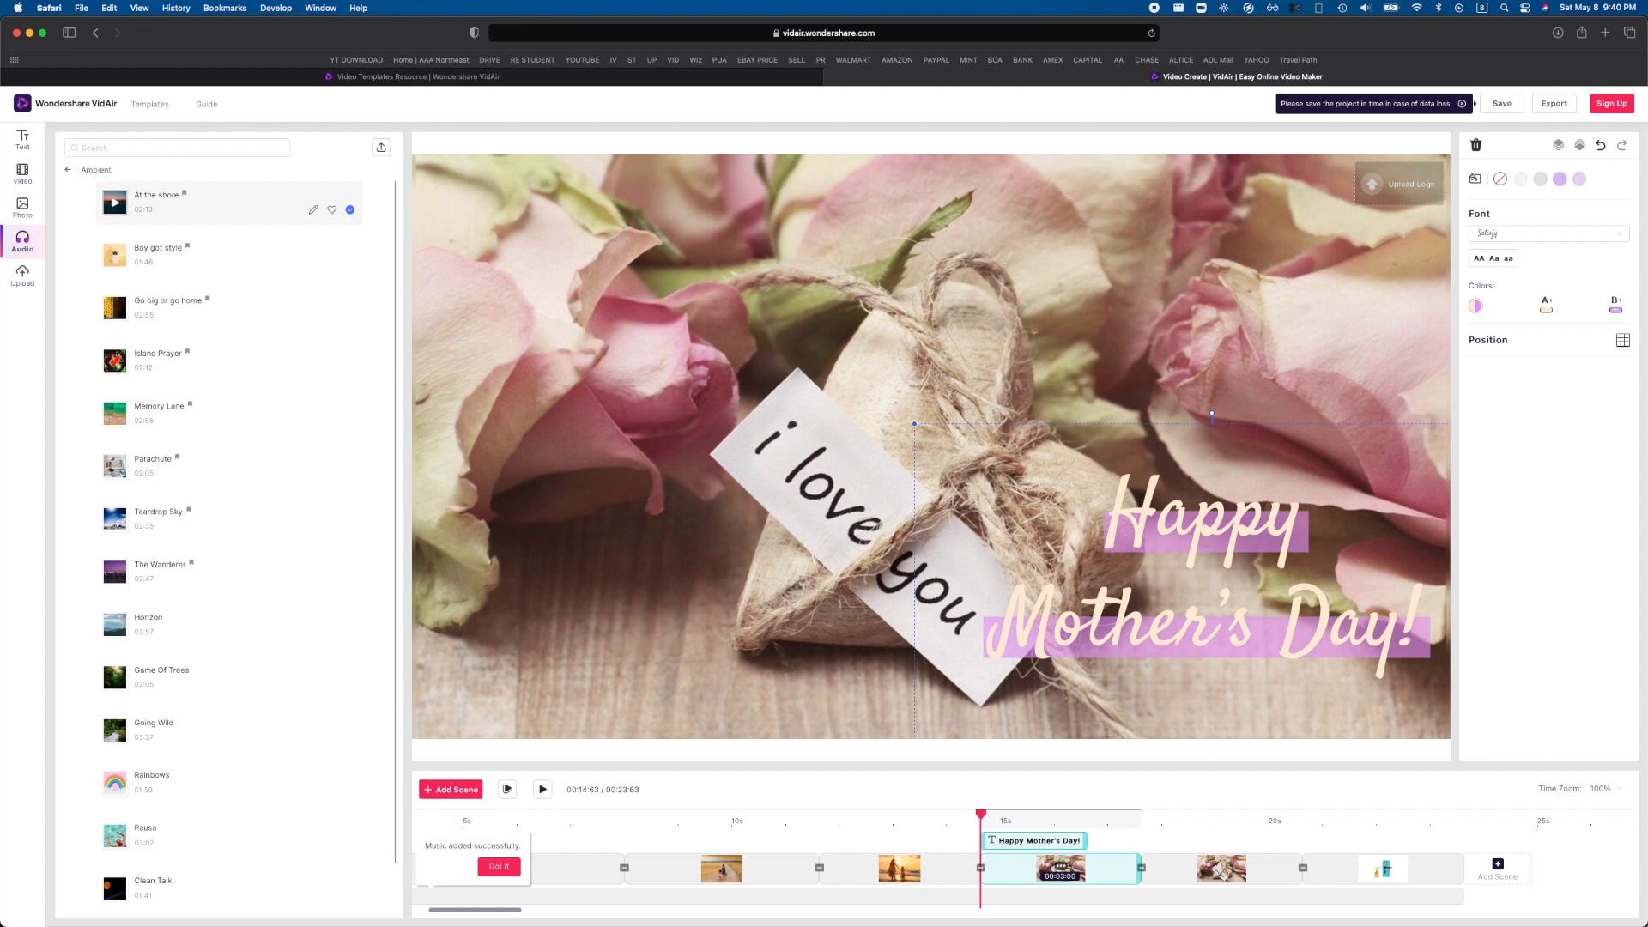
click(512, 872)
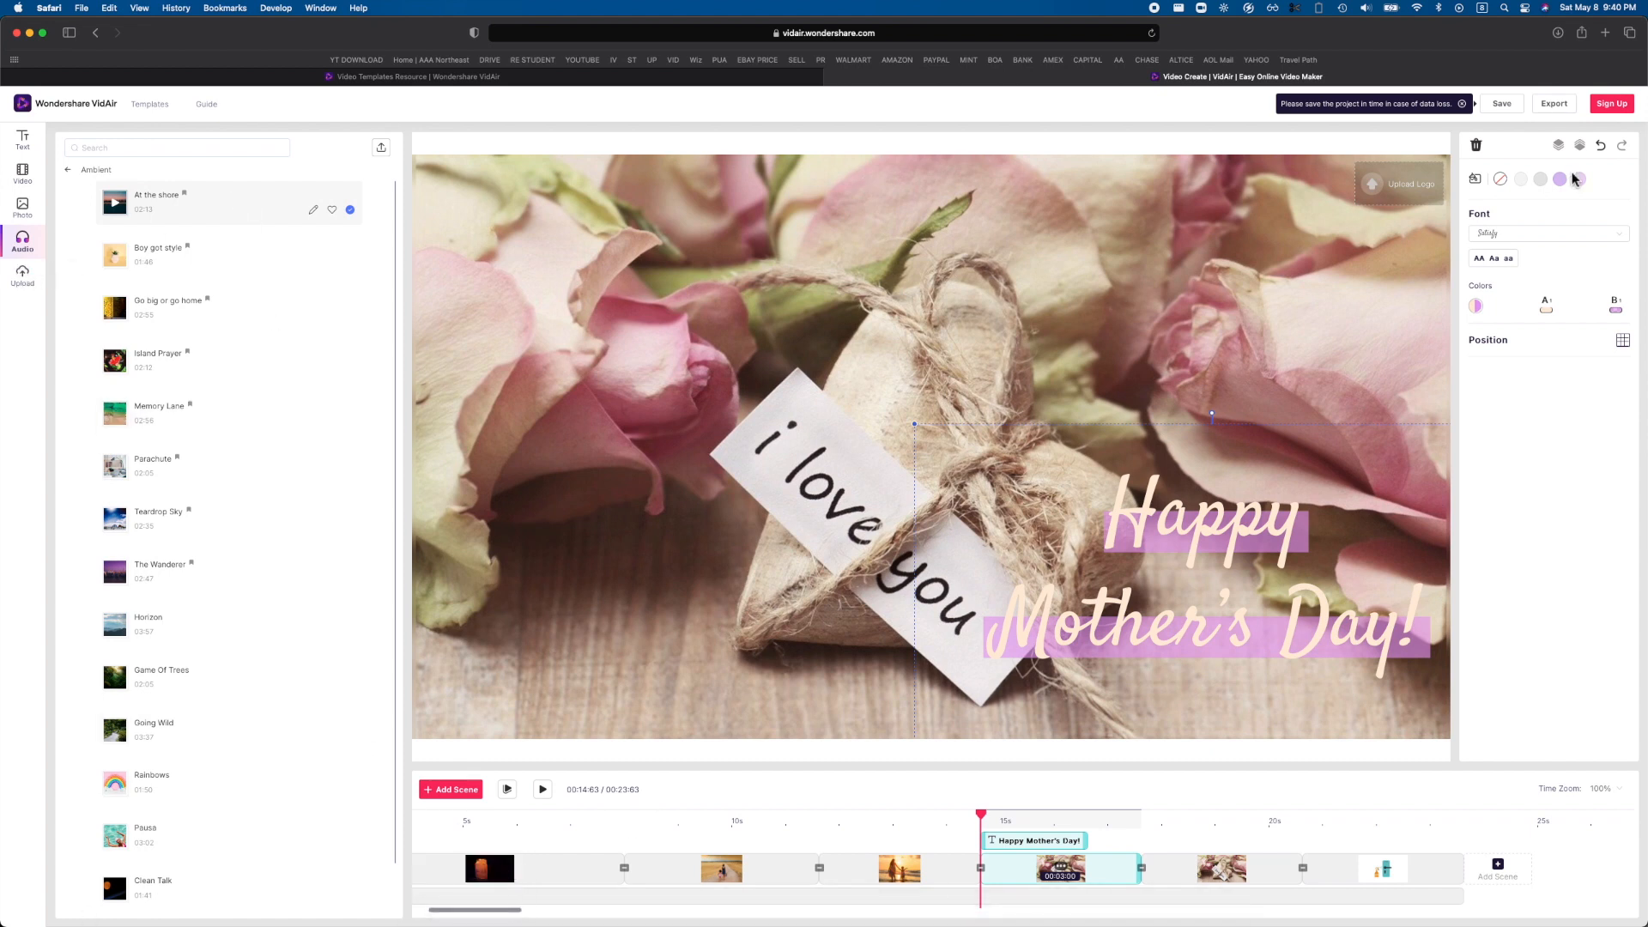
Export the video at 720p resolution with the watermark.
click(1555, 104)
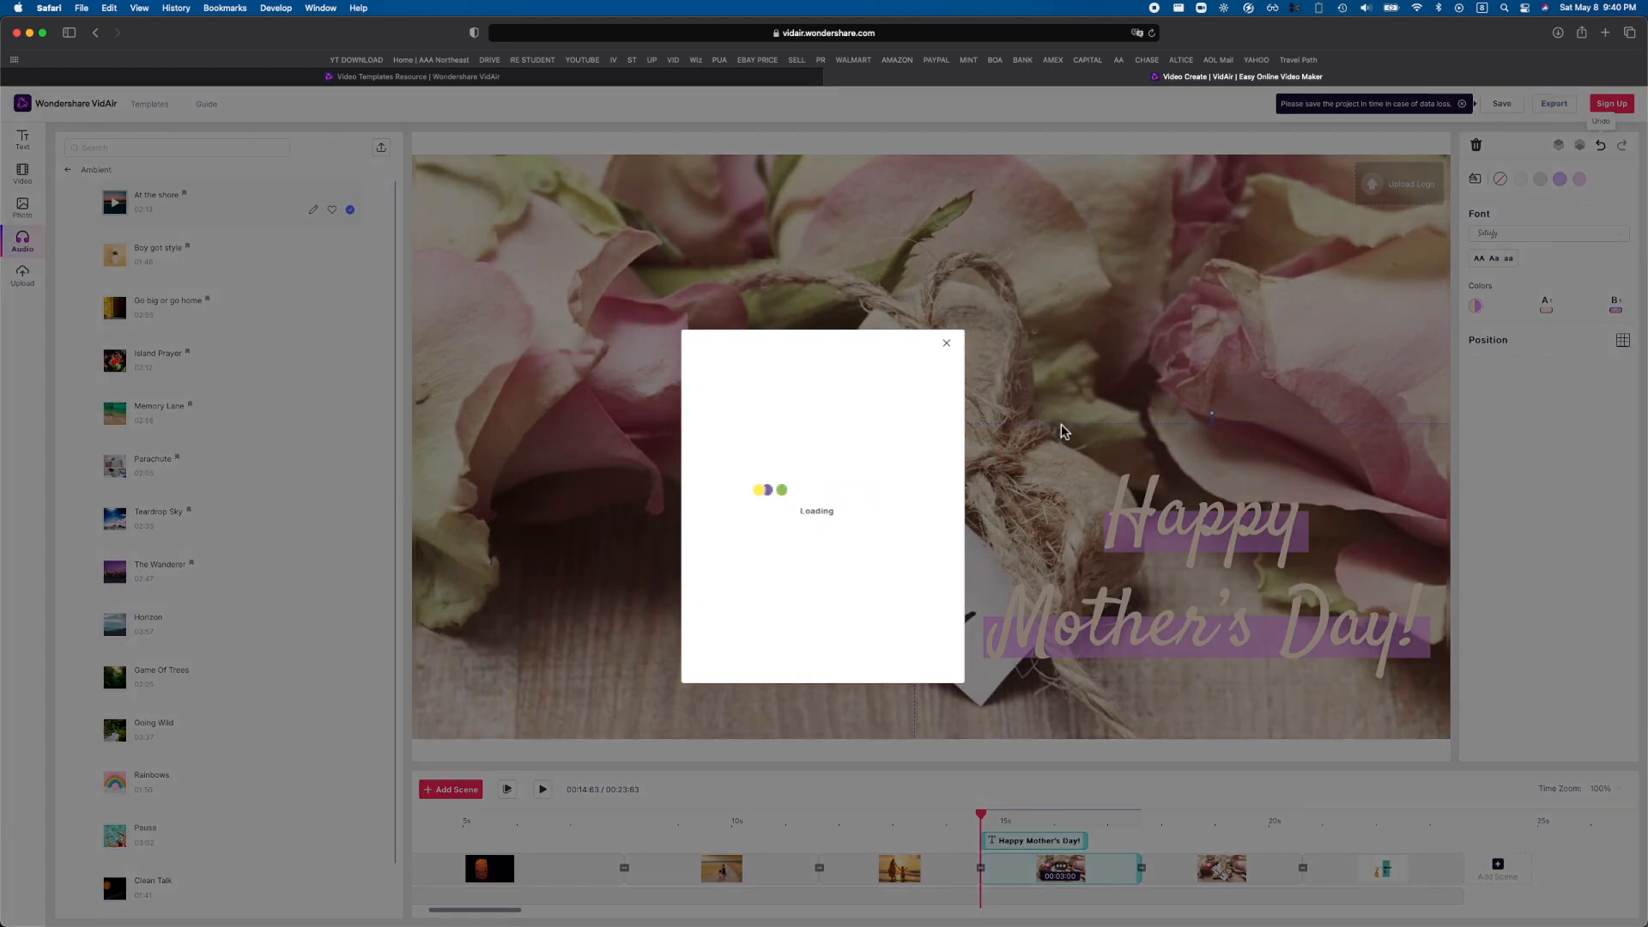
click(780, 439)
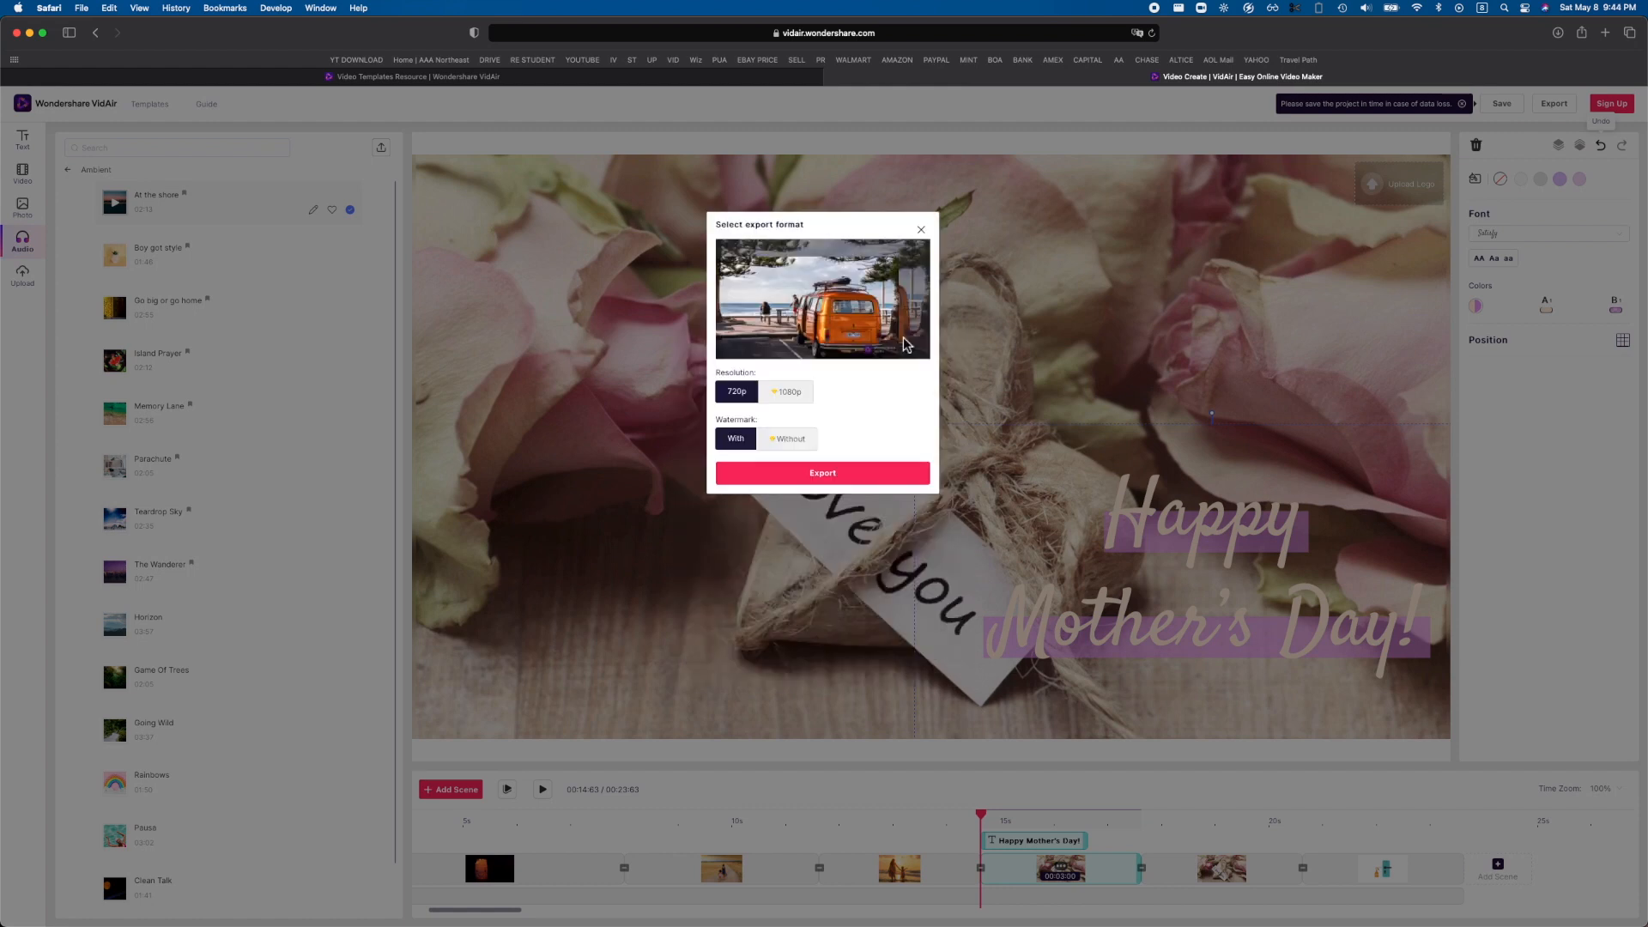
click(790, 398)
click(740, 392)
click(783, 393)
click(735, 395)
click(869, 482)
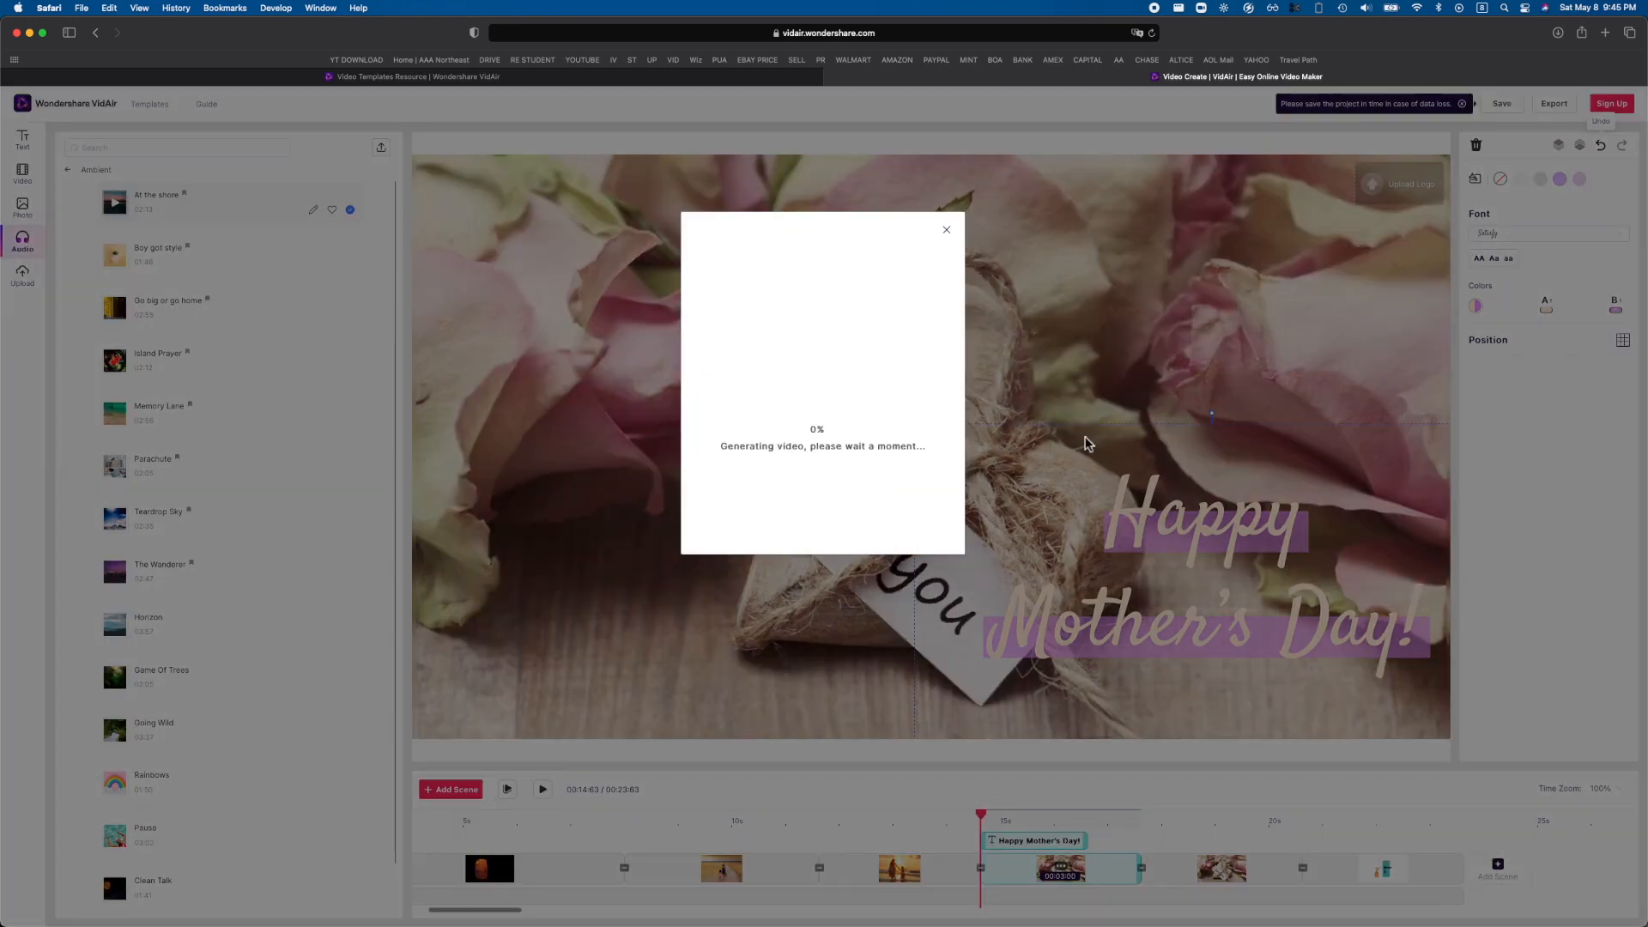